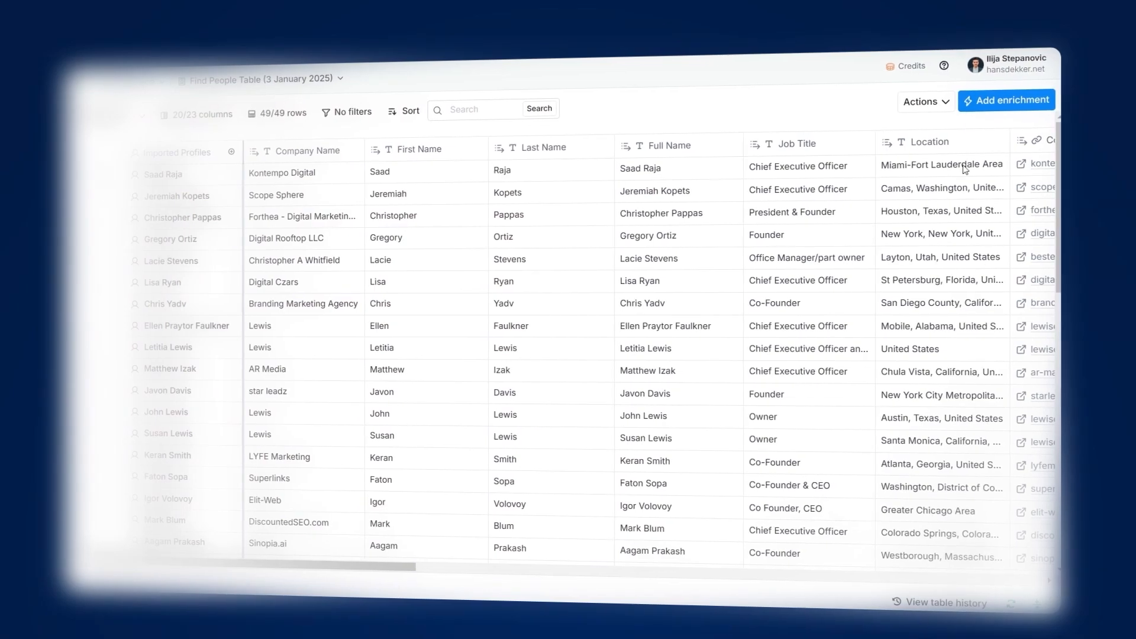
Step: Browse the available company info enrichments and the list of integrations for the people table
click(1005, 99)
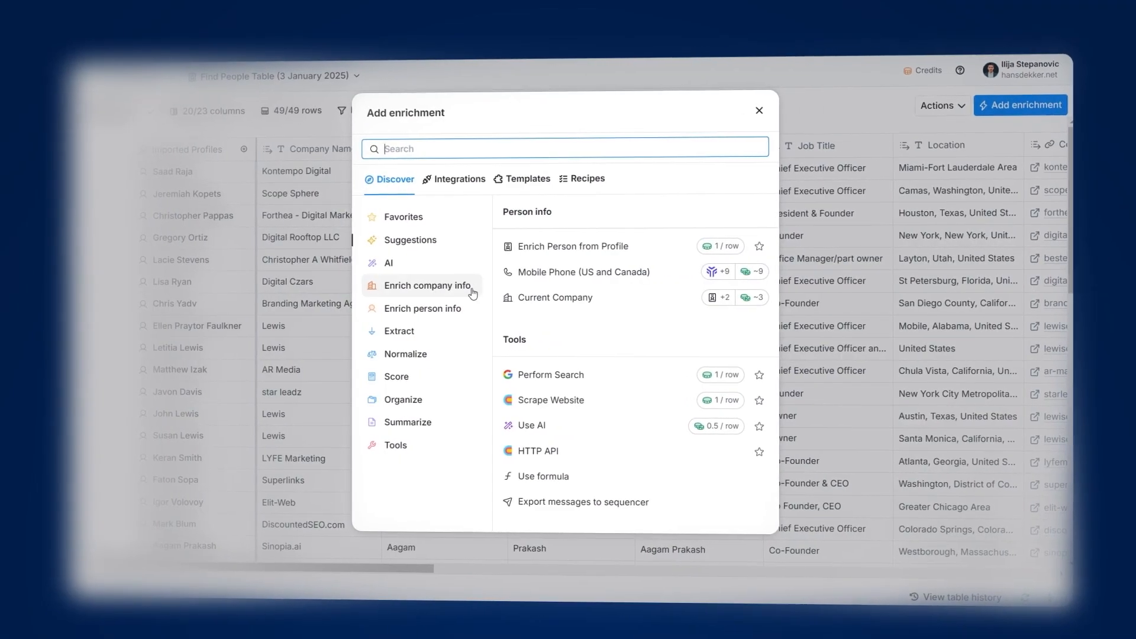
click(420, 285)
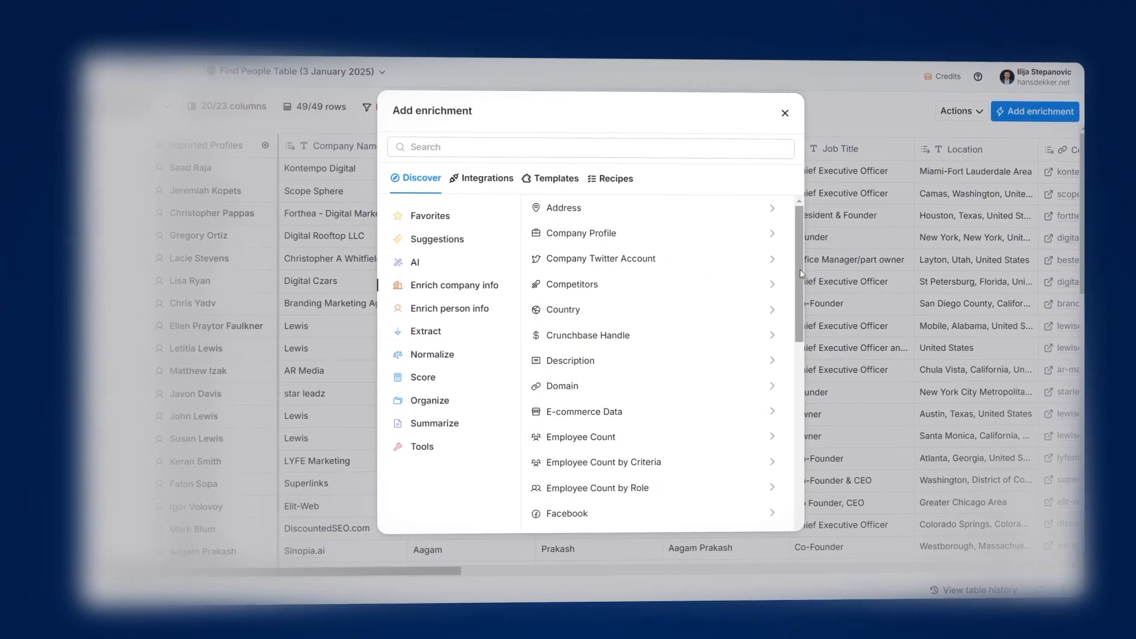
drag(804, 269, 812, 438)
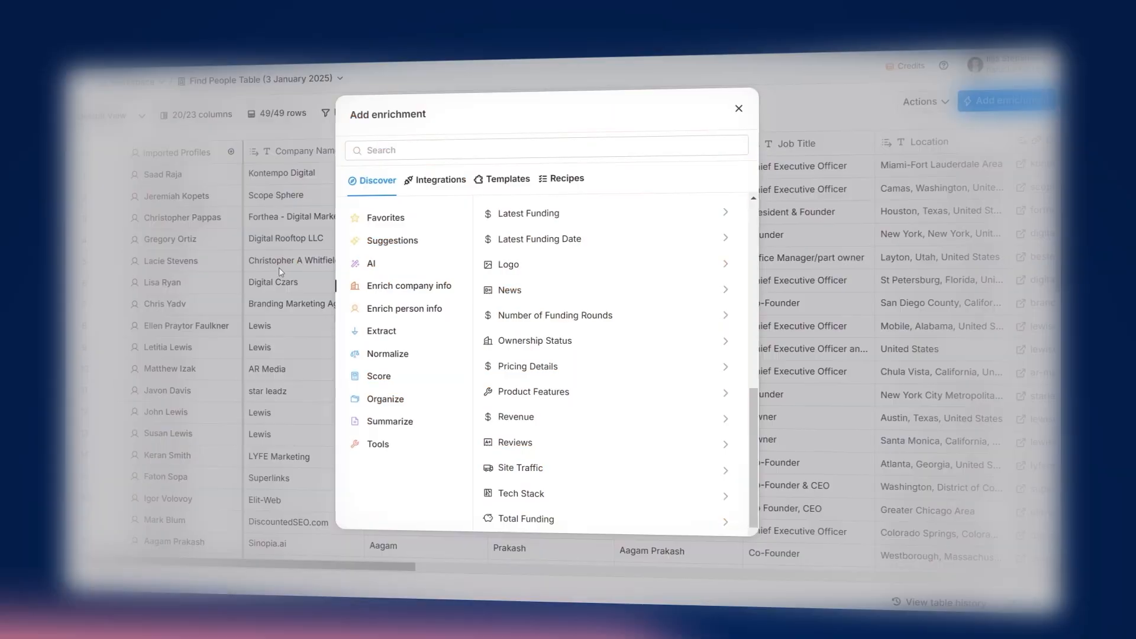
click(436, 190)
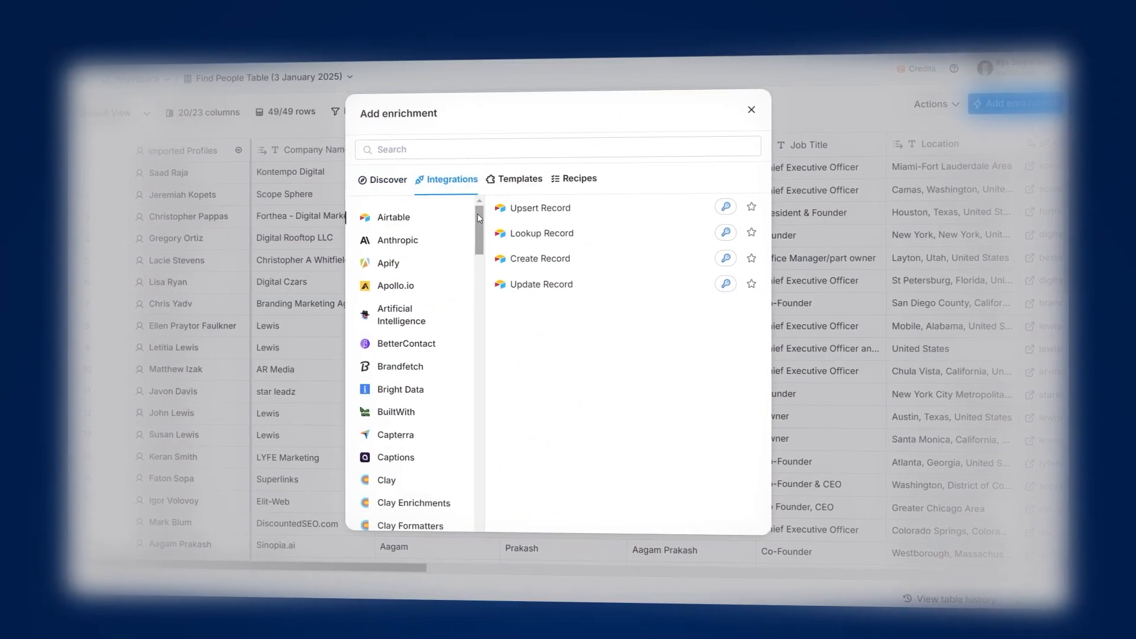
drag(483, 220, 497, 386)
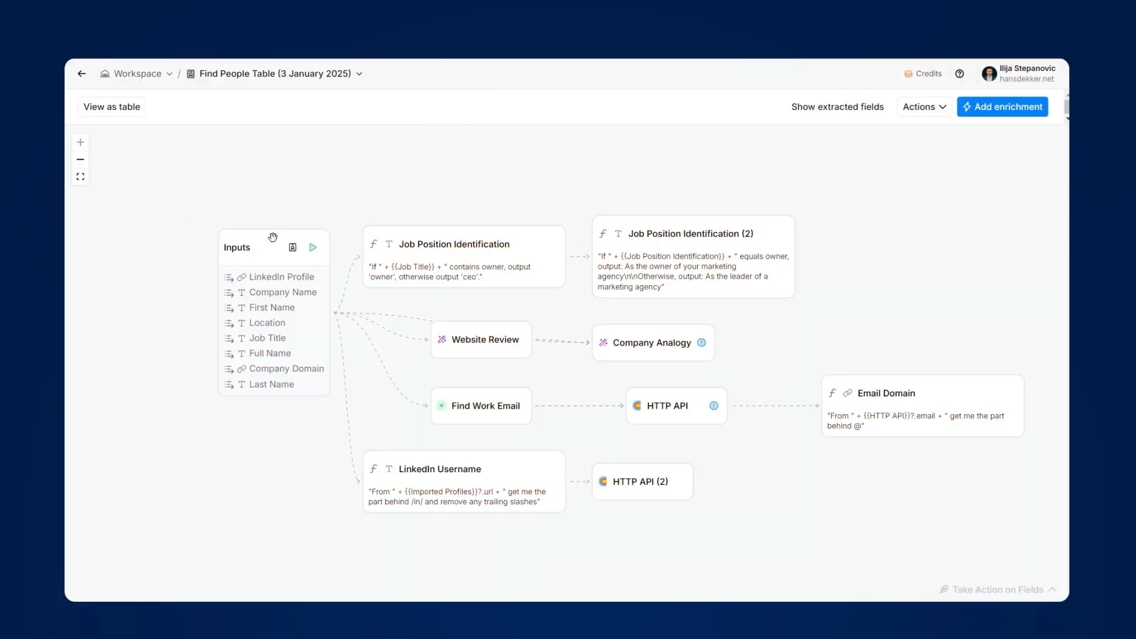
Step: Inspect the connections of the Inputs node and the HTTP API node in the table's graph view
click(273, 236)
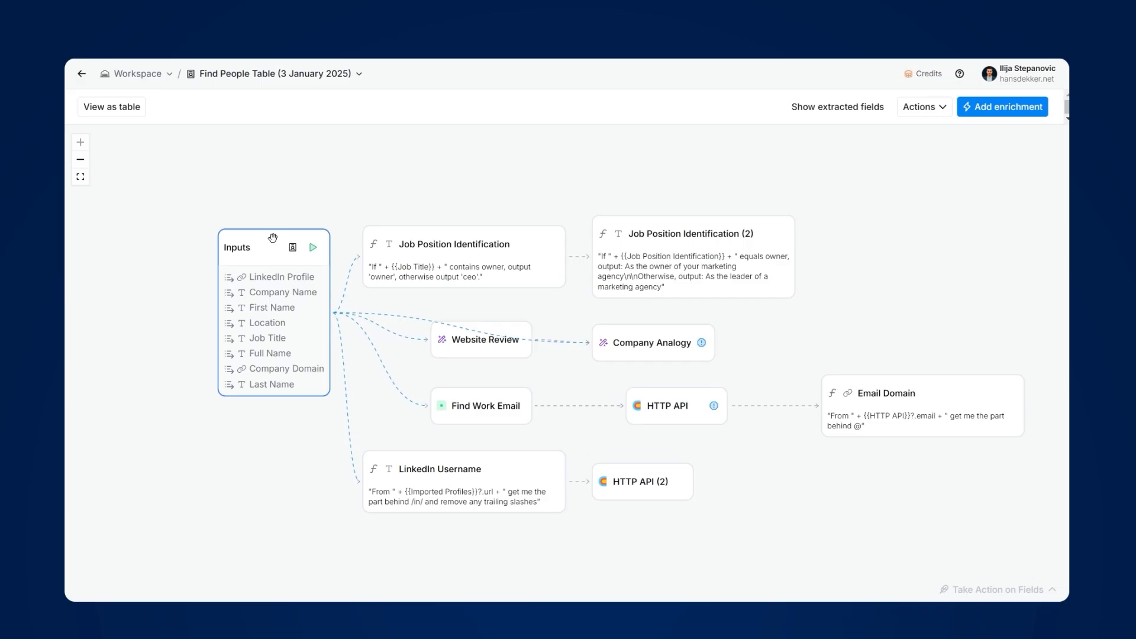
click(714, 417)
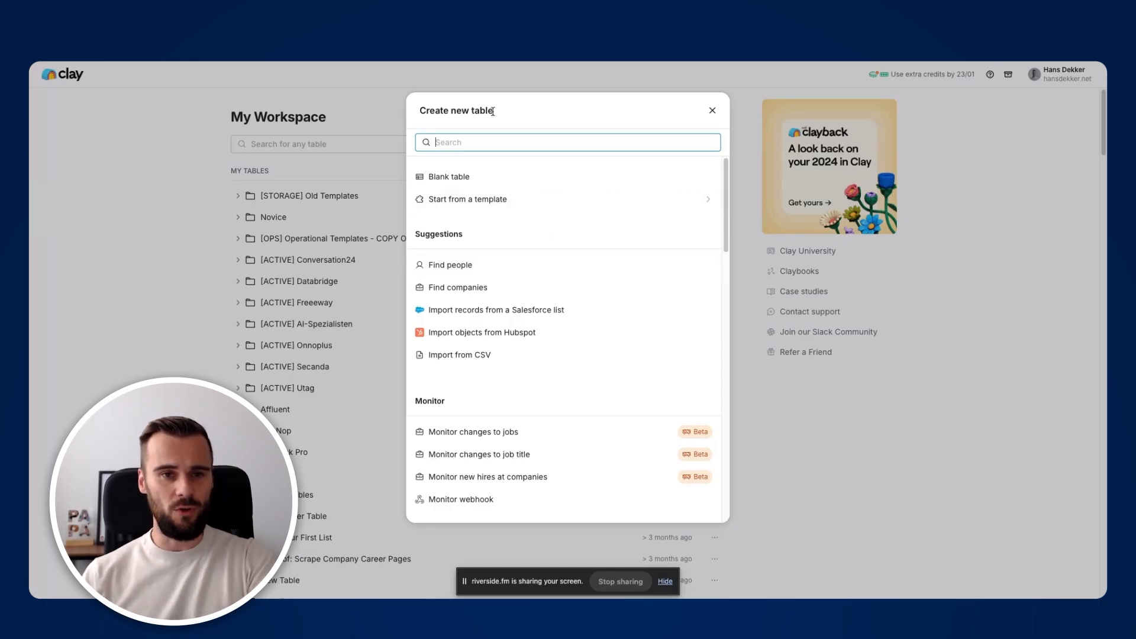
Step: Start a new table from the Find people source and check the options of the Exclude people filter
click(549, 267)
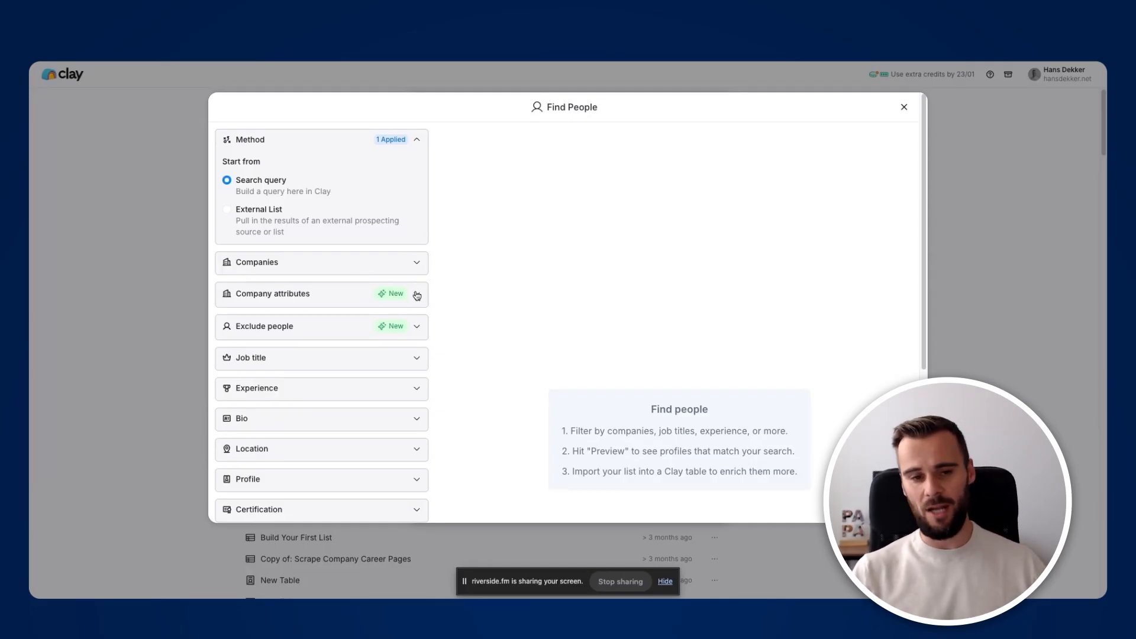
scroll(417, 296, down, 1)
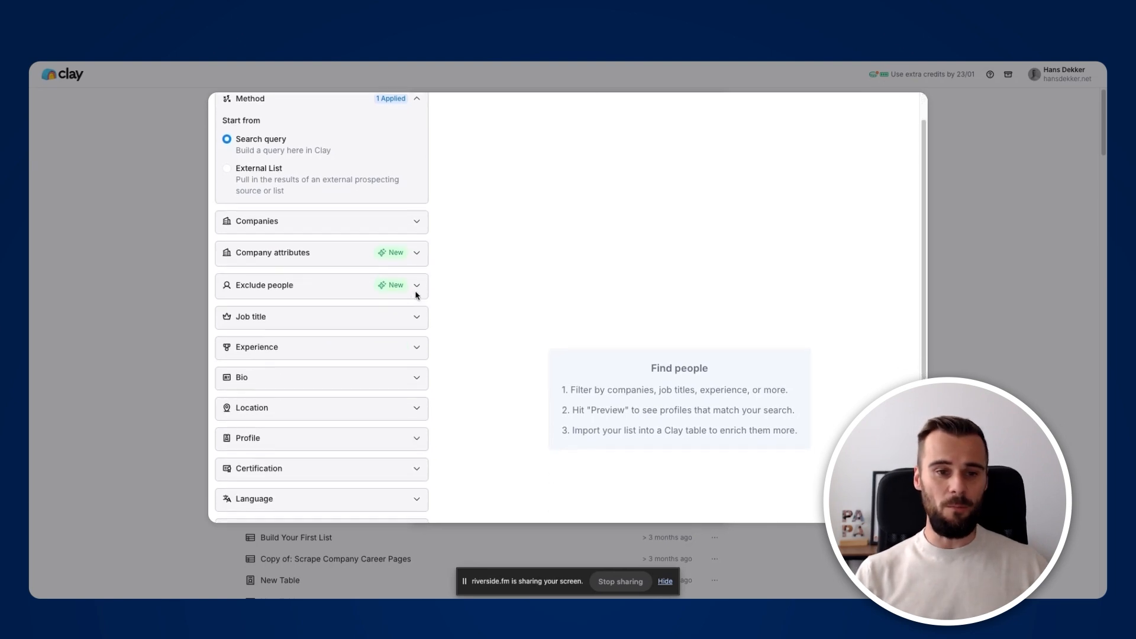
click(417, 288)
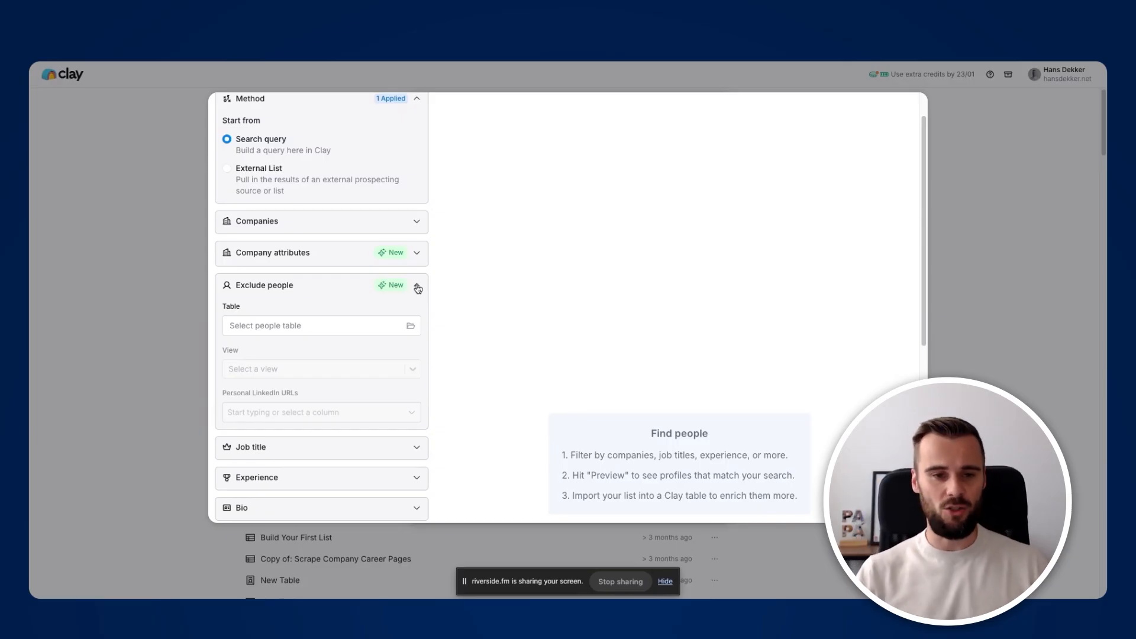
click(417, 287)
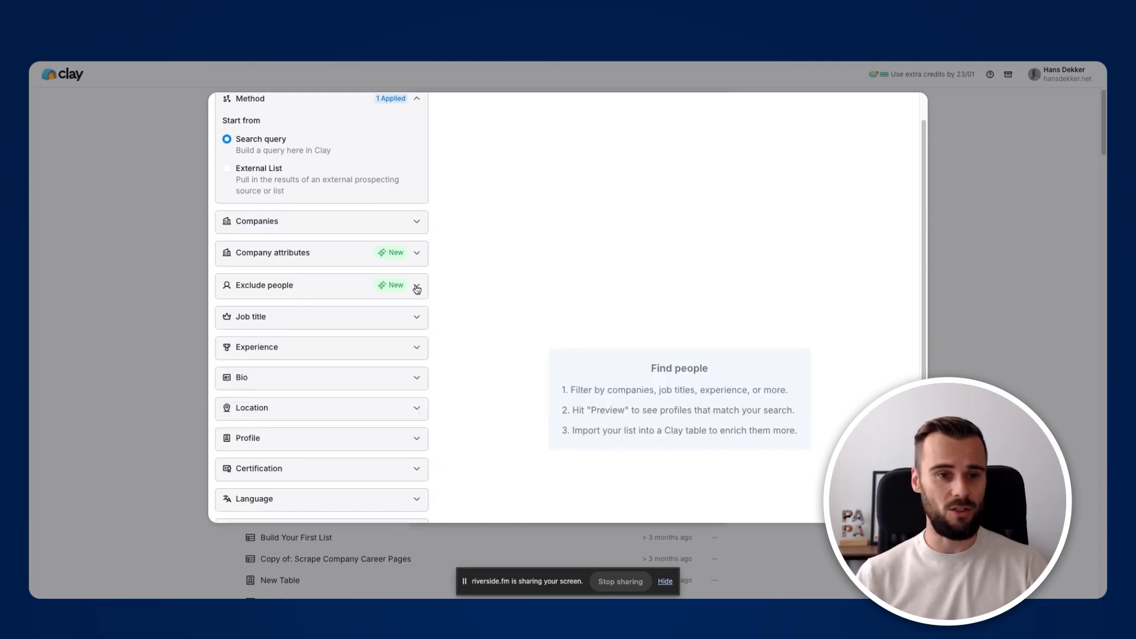
Step: Add the company description keywords "SEO", "search engine optimization", "search engine" and "organic rankings" to the included keywords
click(417, 253)
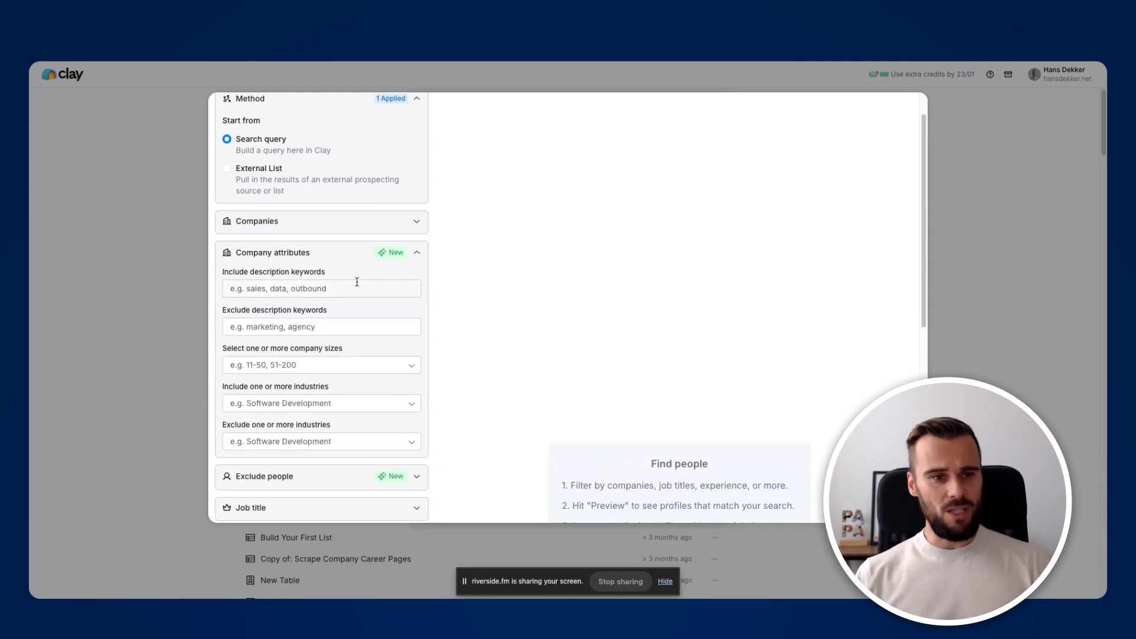
scroll(296, 307, down, 1)
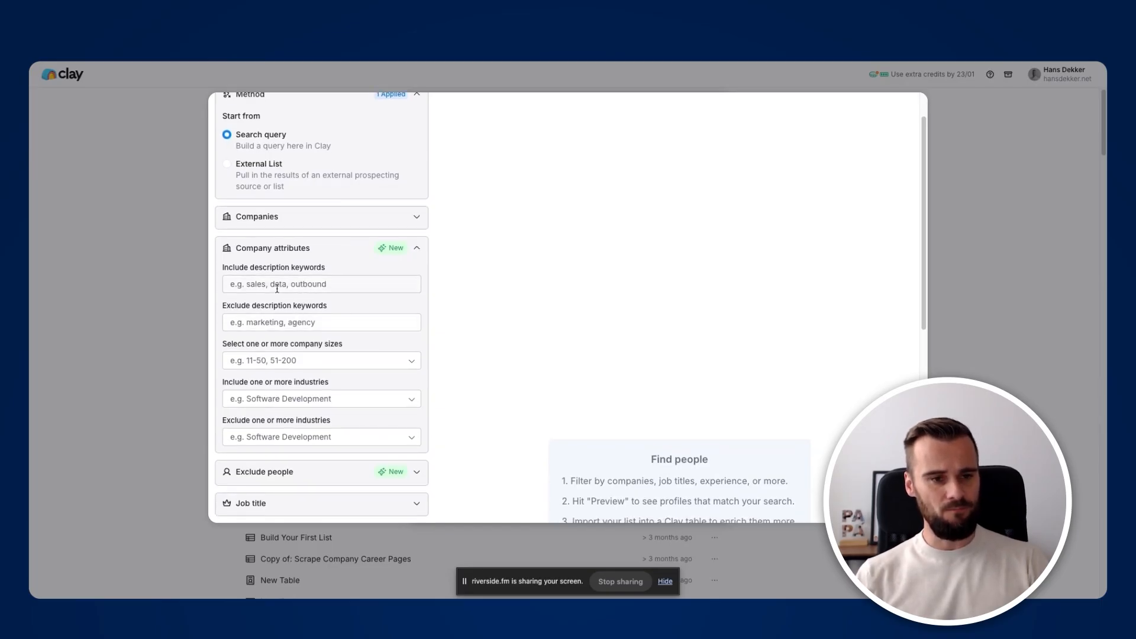
click(278, 285)
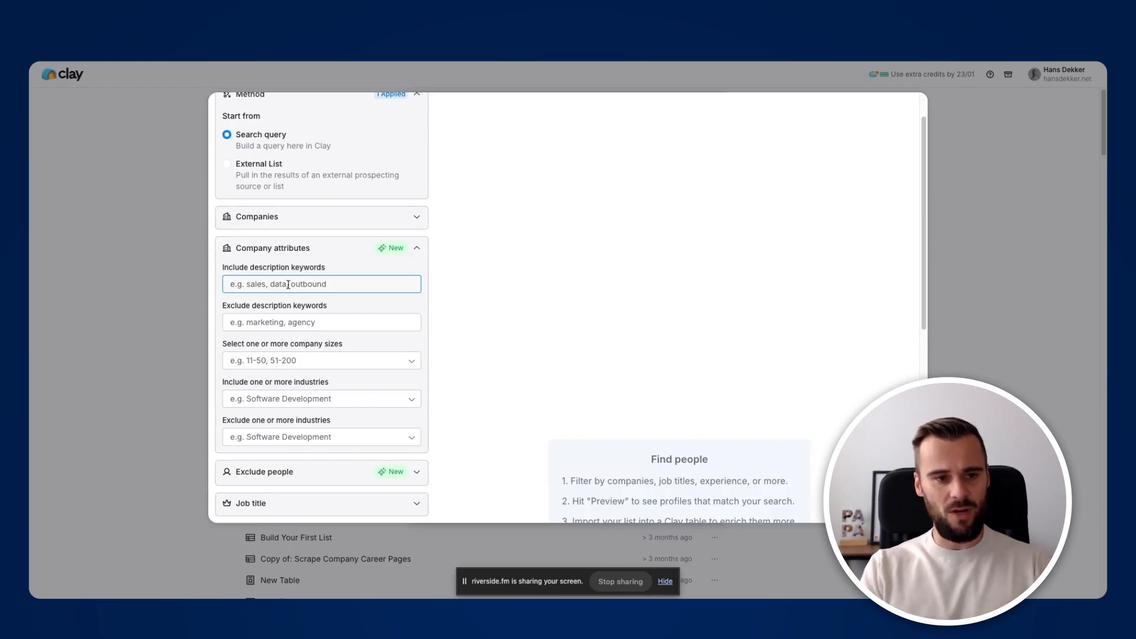
text(SEO, se)
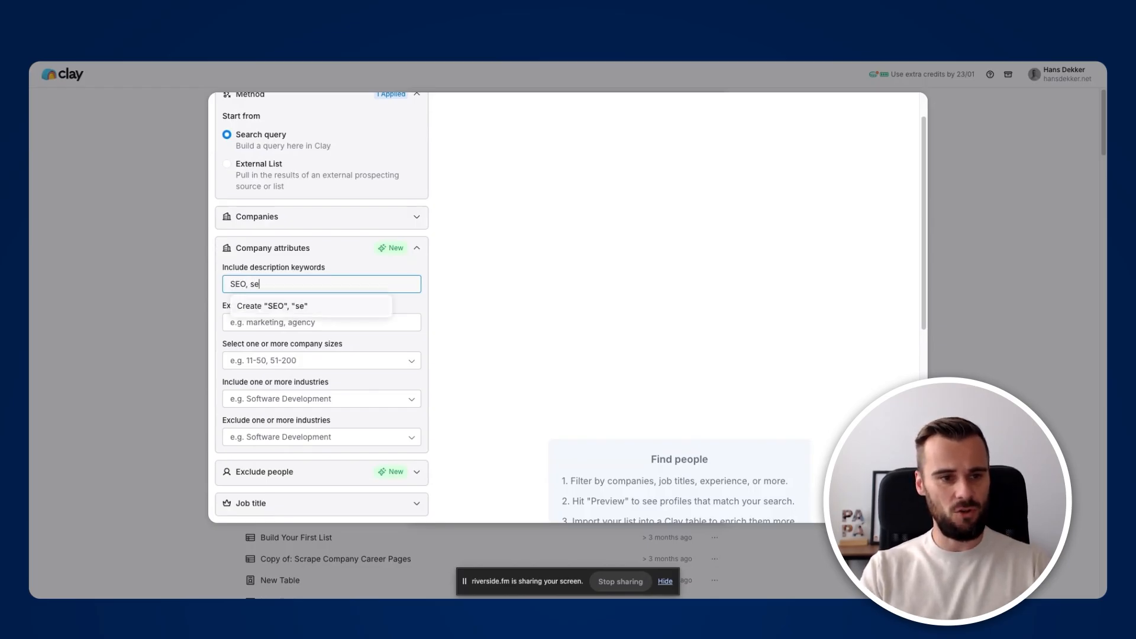
text(arch engine optimization)
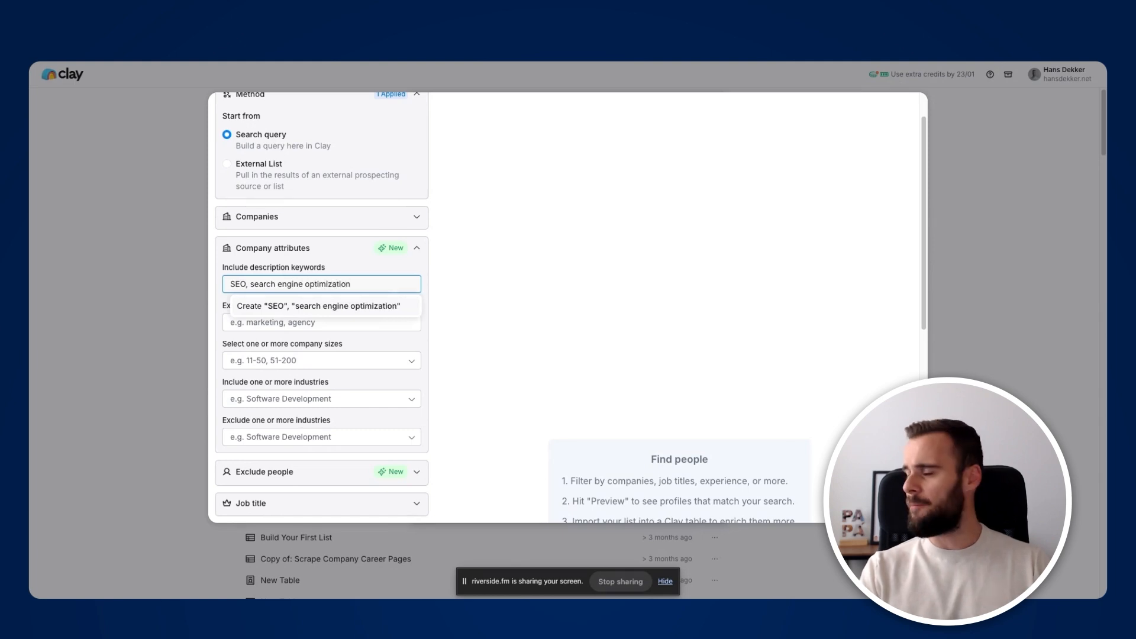
text(, search)
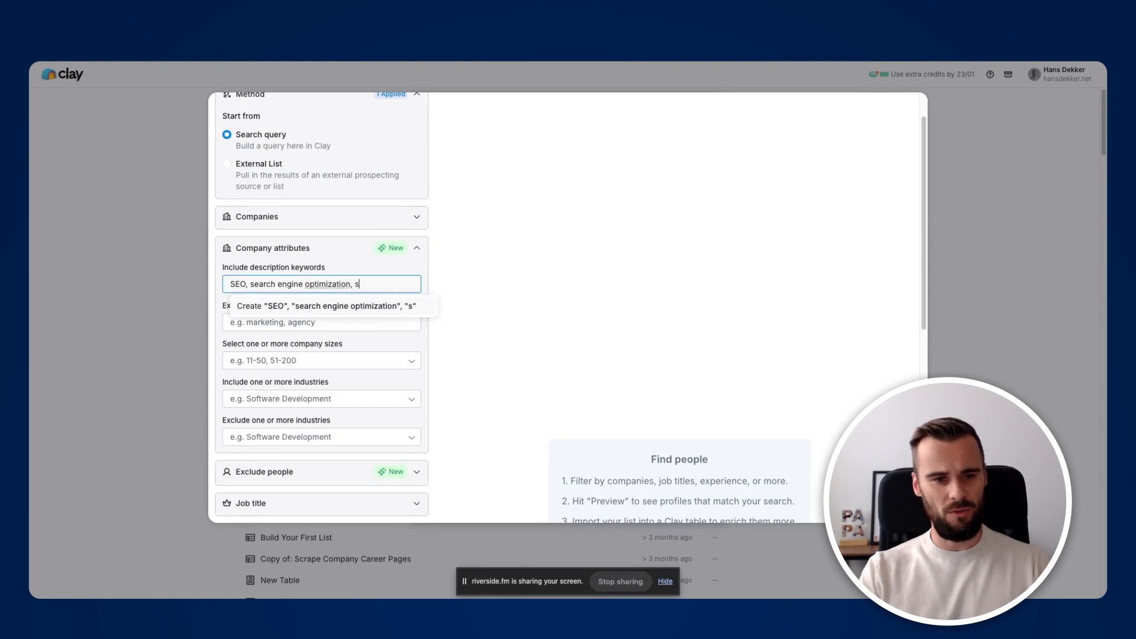
text( engine)
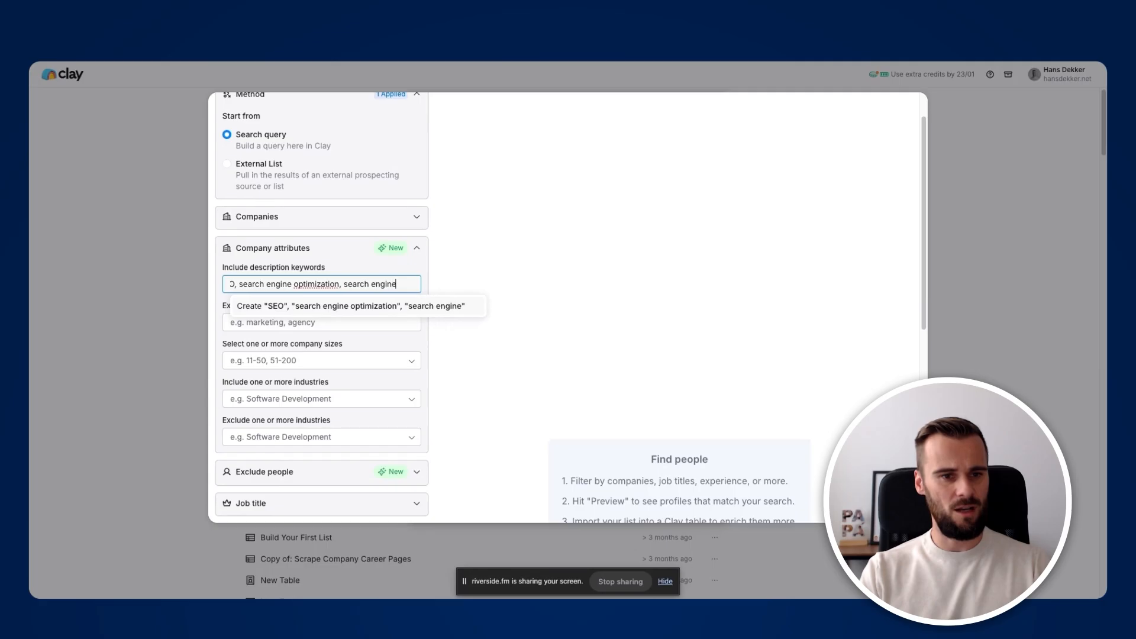
text(, organic rankings)
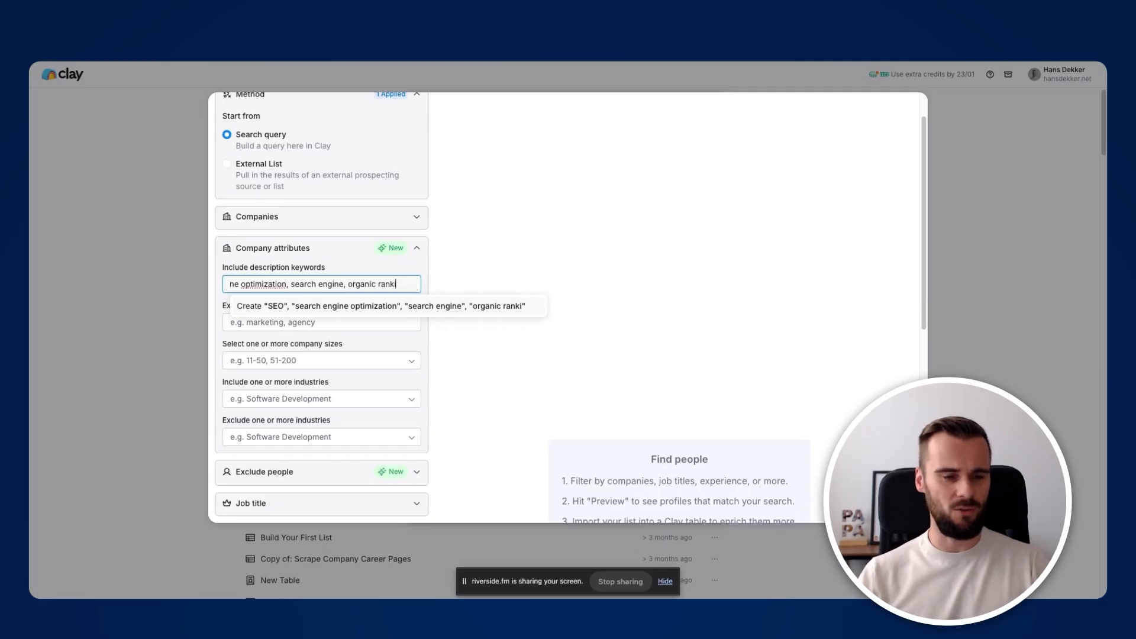
click(290, 311)
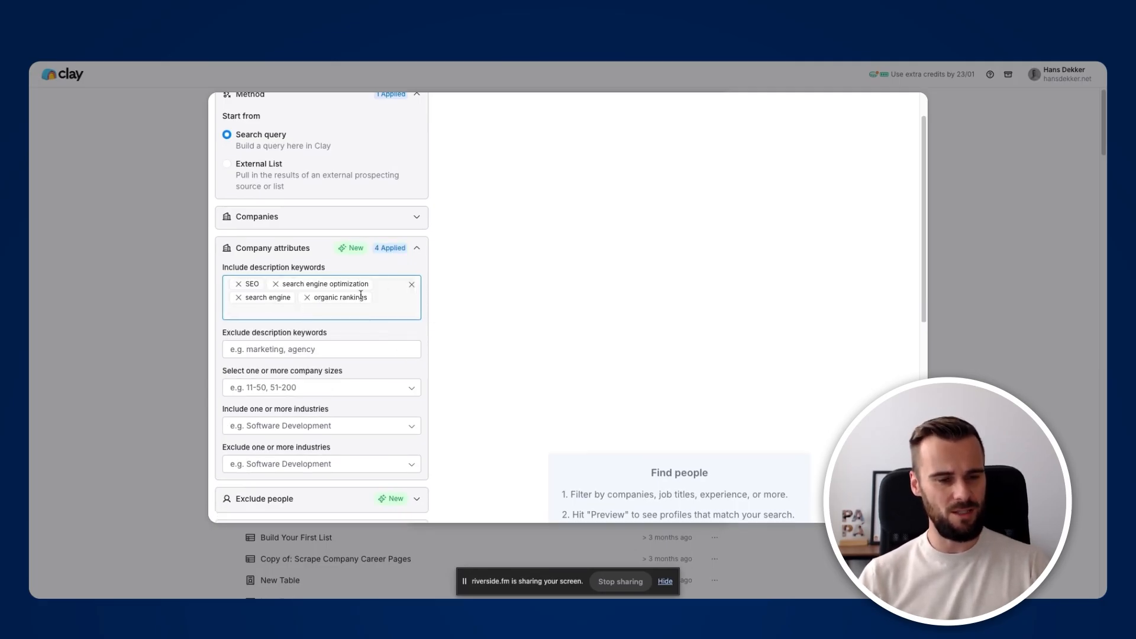
click(384, 328)
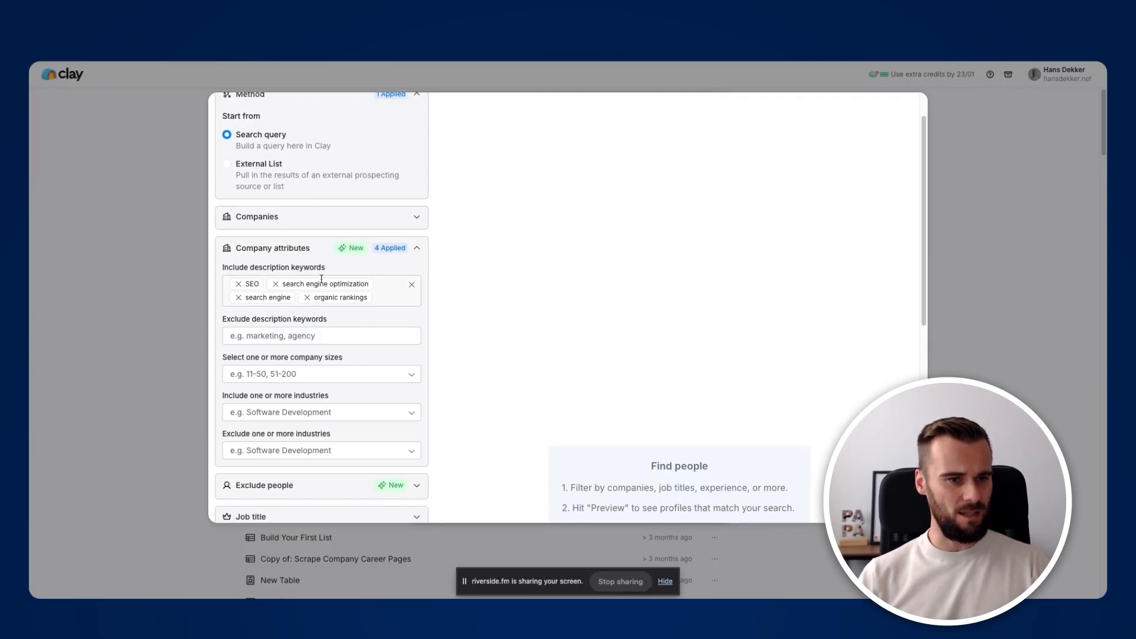
Step: Limit the company sizes to 11-50 employees and 51-200 employees
scroll(349, 285, down, 3)
click(307, 292)
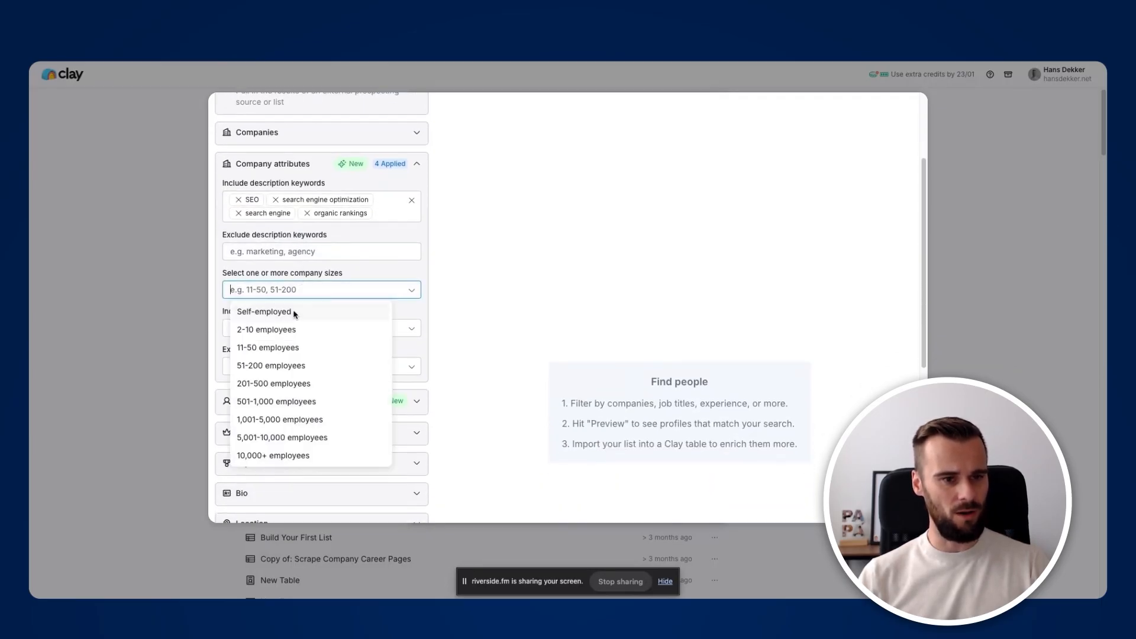
click(273, 347)
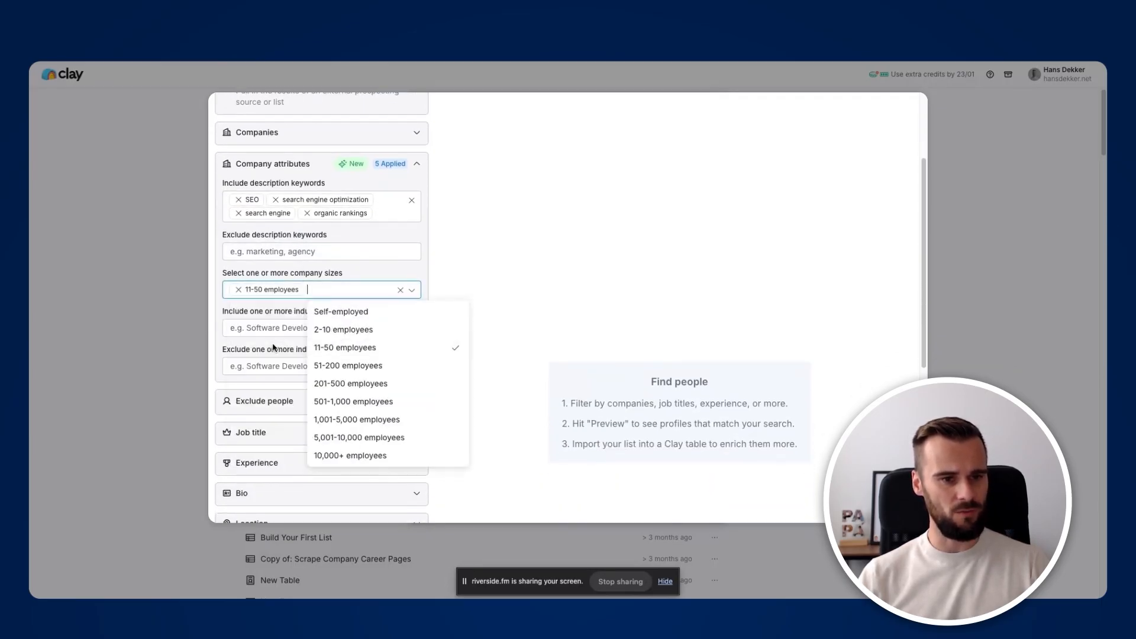
click(342, 365)
click(392, 274)
scroll(328, 299, down, 1)
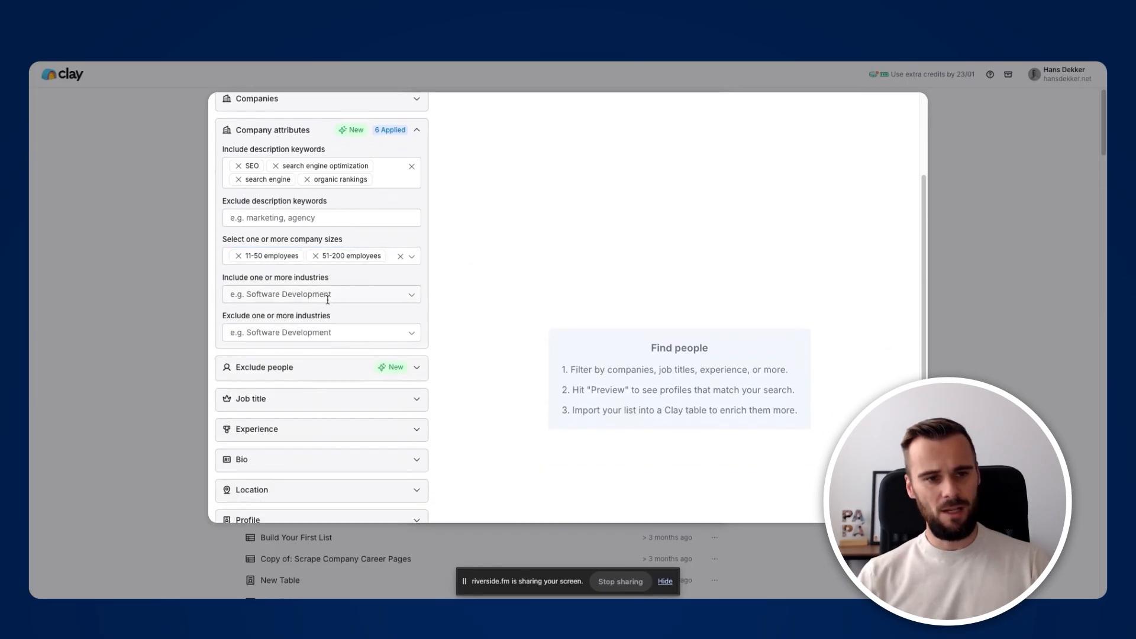
Step: Include the Marketing Services industry in the company attributes
click(322, 294)
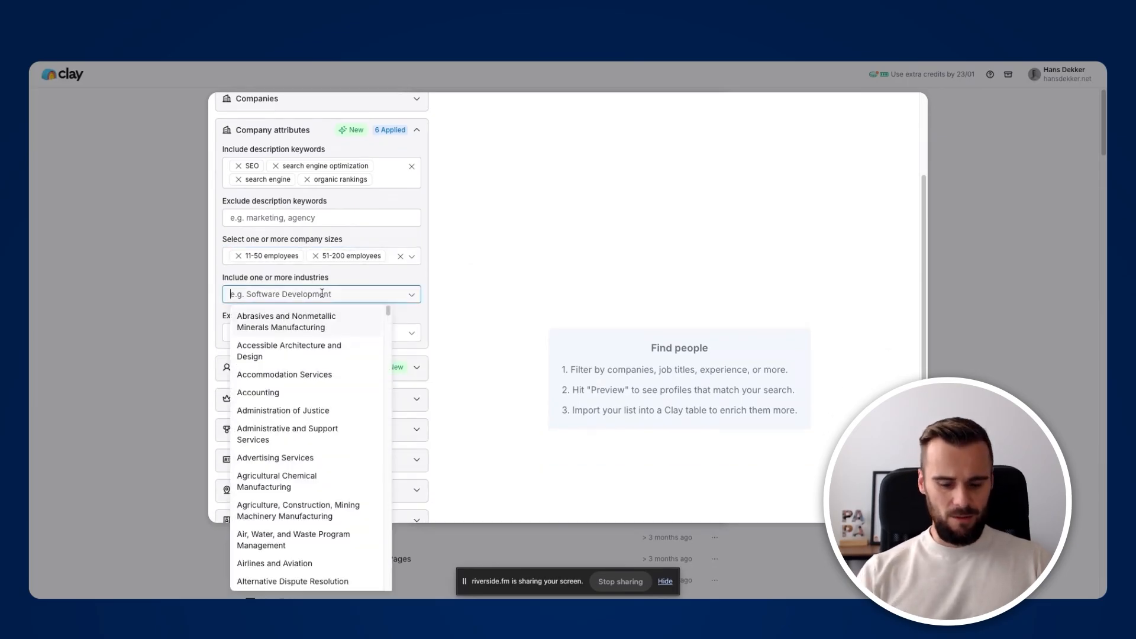
text(mark)
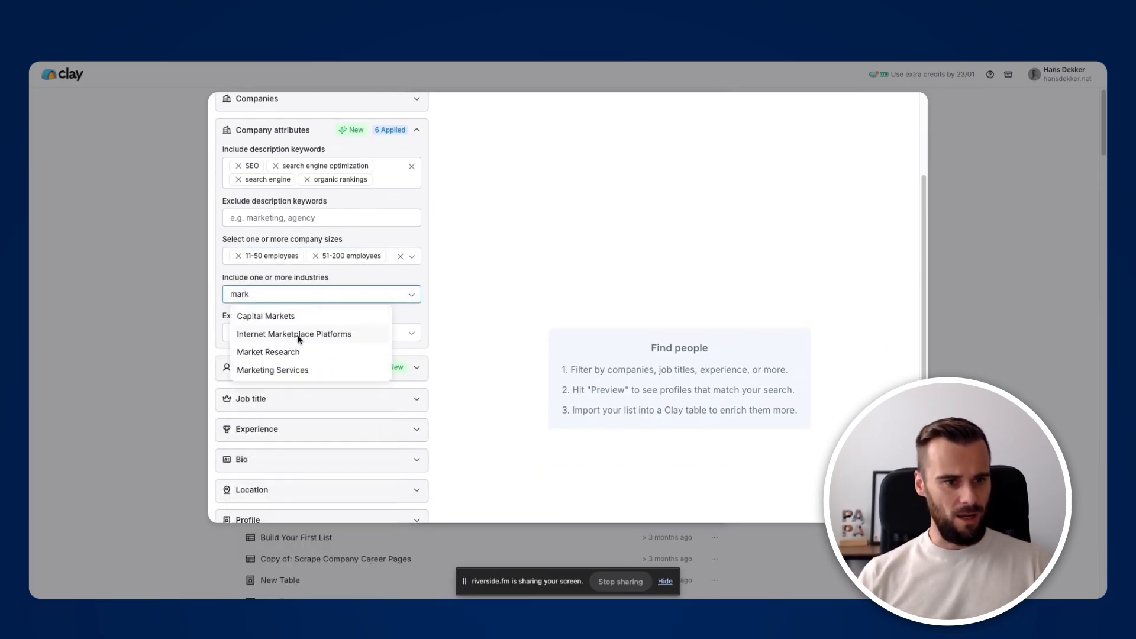
click(300, 370)
click(361, 281)
Step: Include the Owner level in the job title filter and collapse that filter
scroll(355, 283, down, 1)
scroll(326, 303, down, 5)
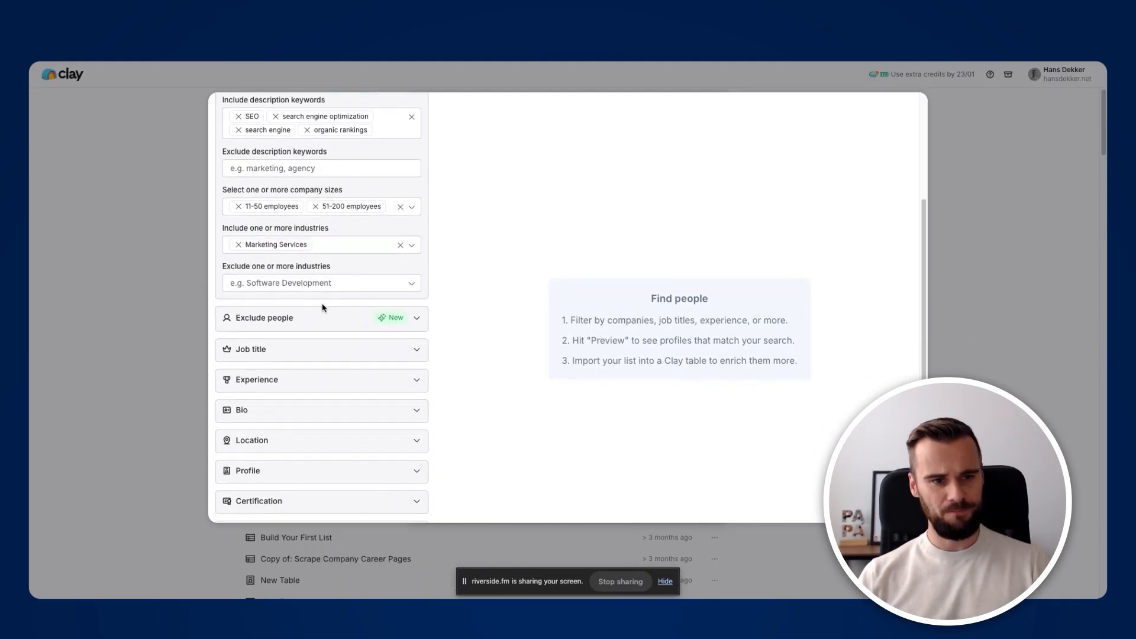
click(417, 213)
click(291, 247)
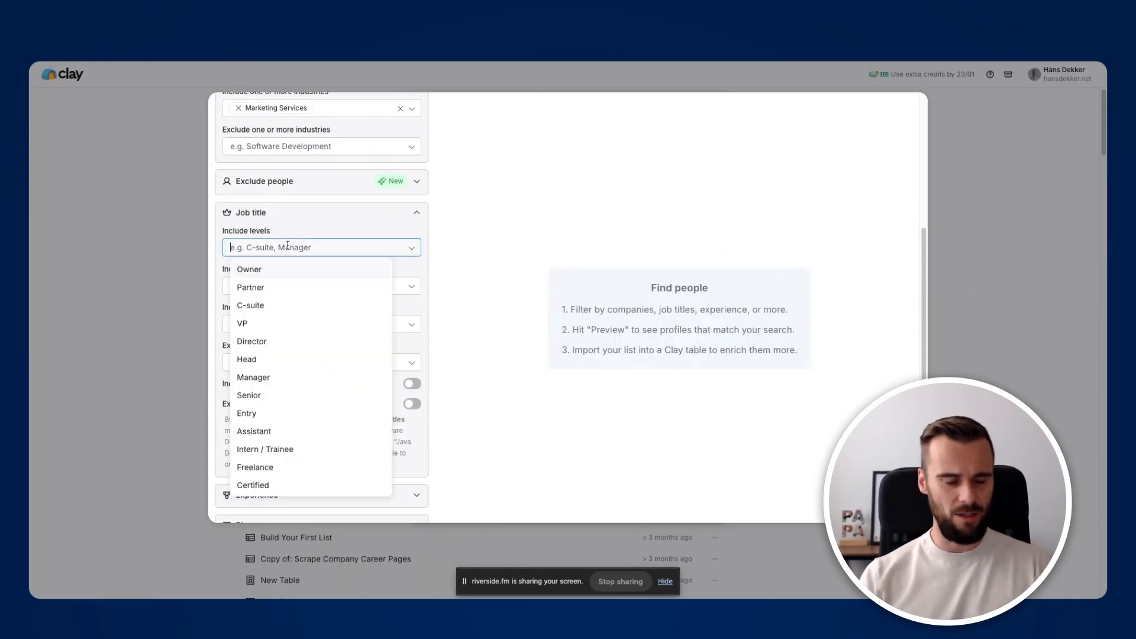
click(299, 271)
click(325, 221)
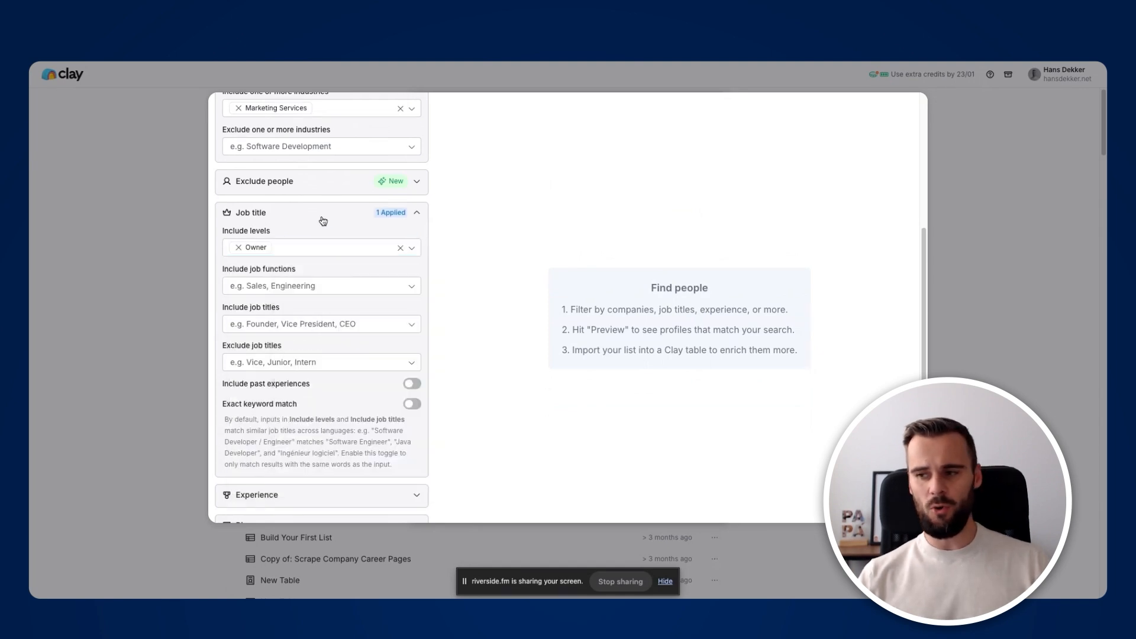
click(324, 221)
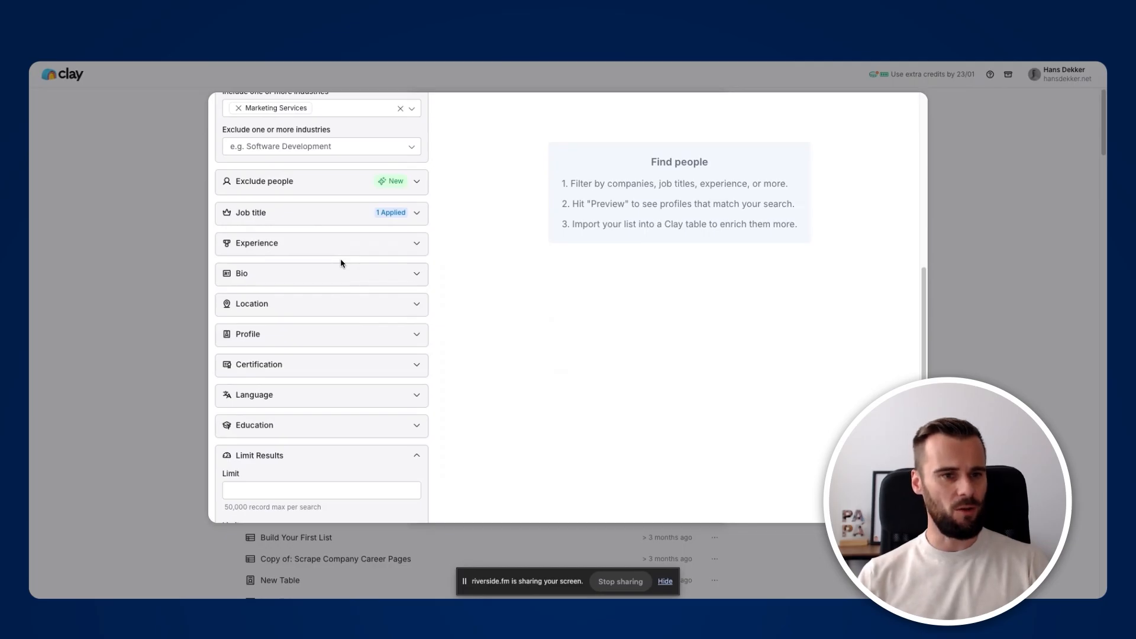
Step: Limit the results to 100 records and preview the matching people
scroll(362, 353, down, 2)
click(278, 401)
text(100)
click(308, 506)
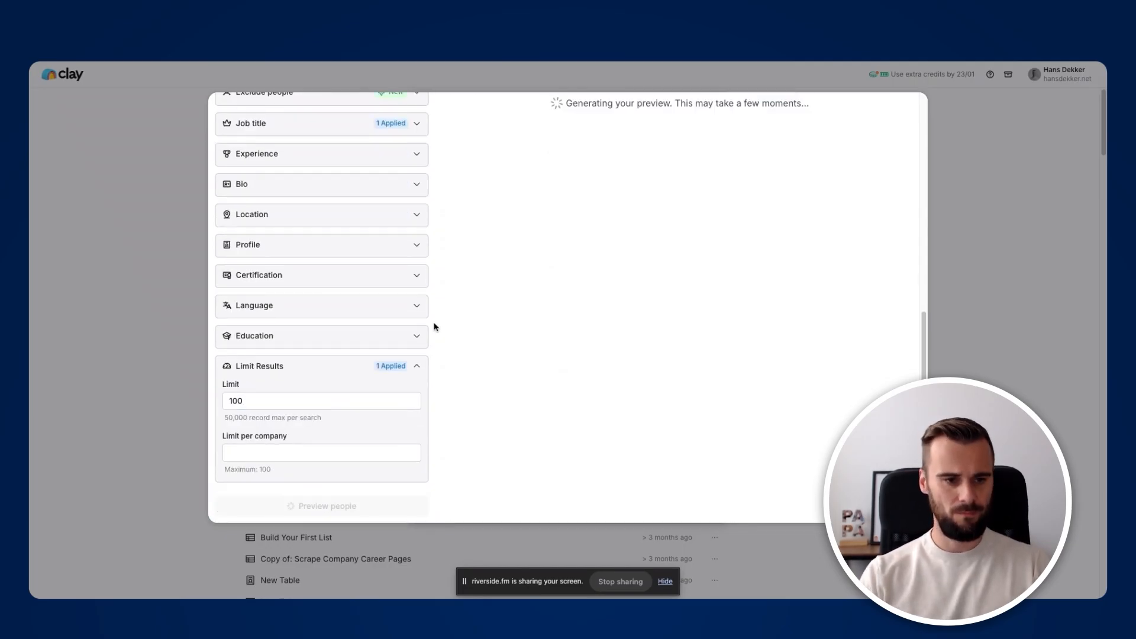
scroll(543, 269, up, 10)
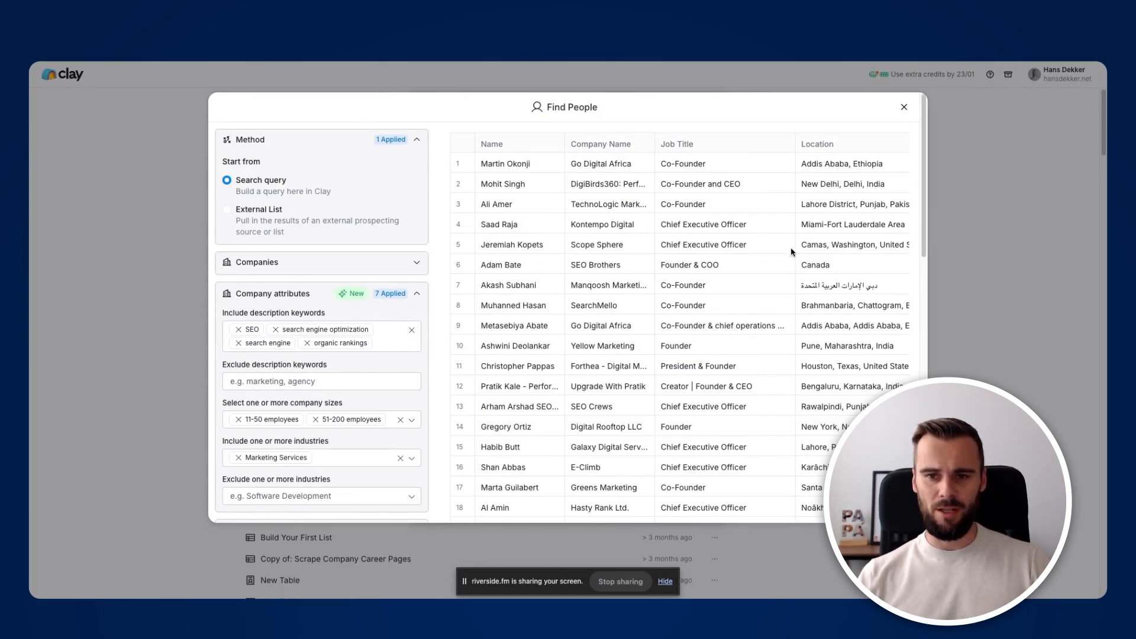
Step: Include United States as a country in the location filter and preview the matching people again
scroll(791, 252, down, 3)
scroll(747, 275, down, 3)
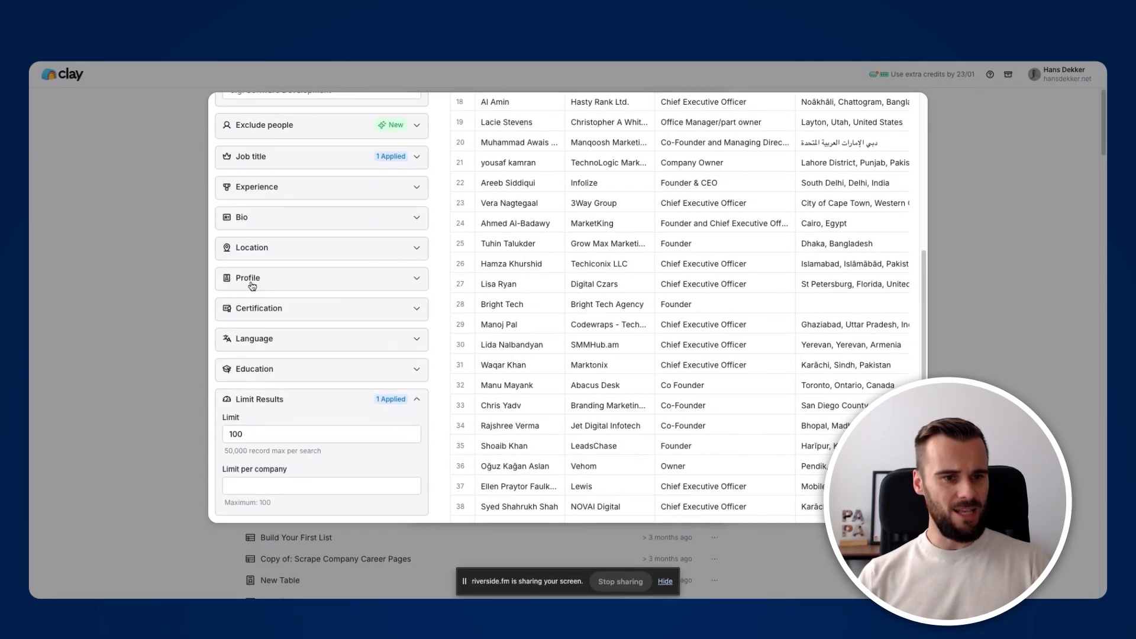
click(324, 252)
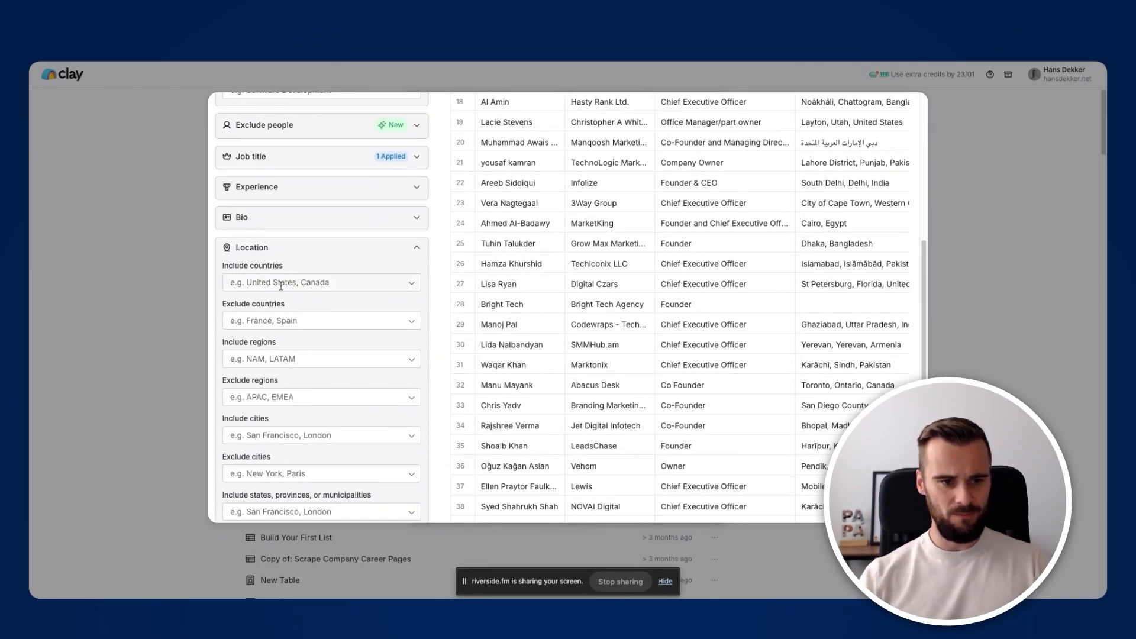
click(281, 284)
text(United)
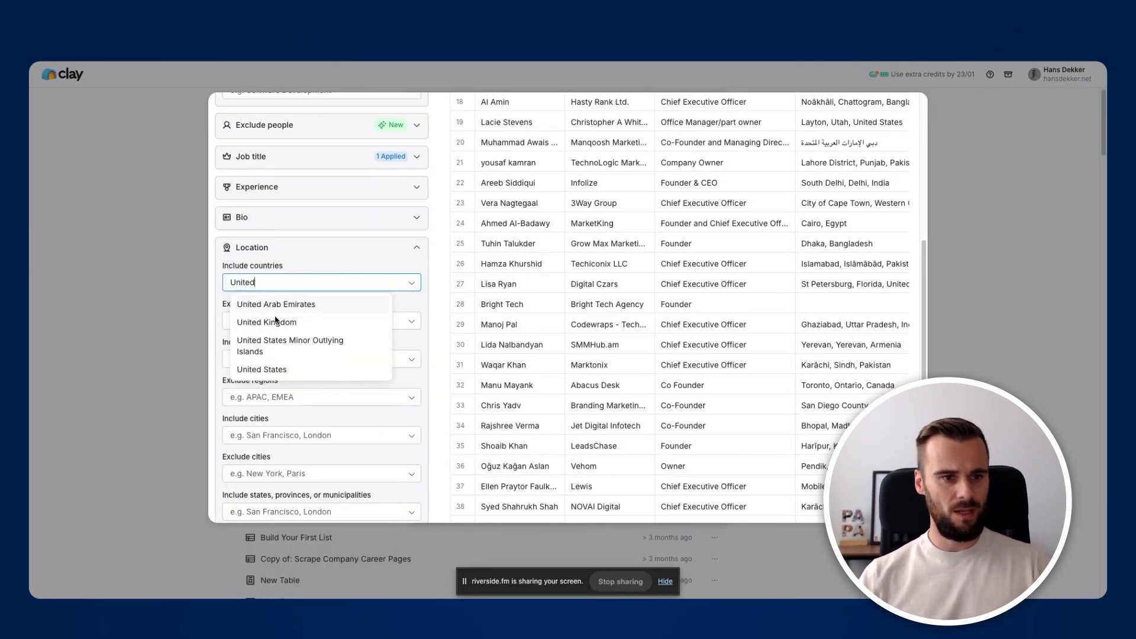
click(272, 369)
click(355, 269)
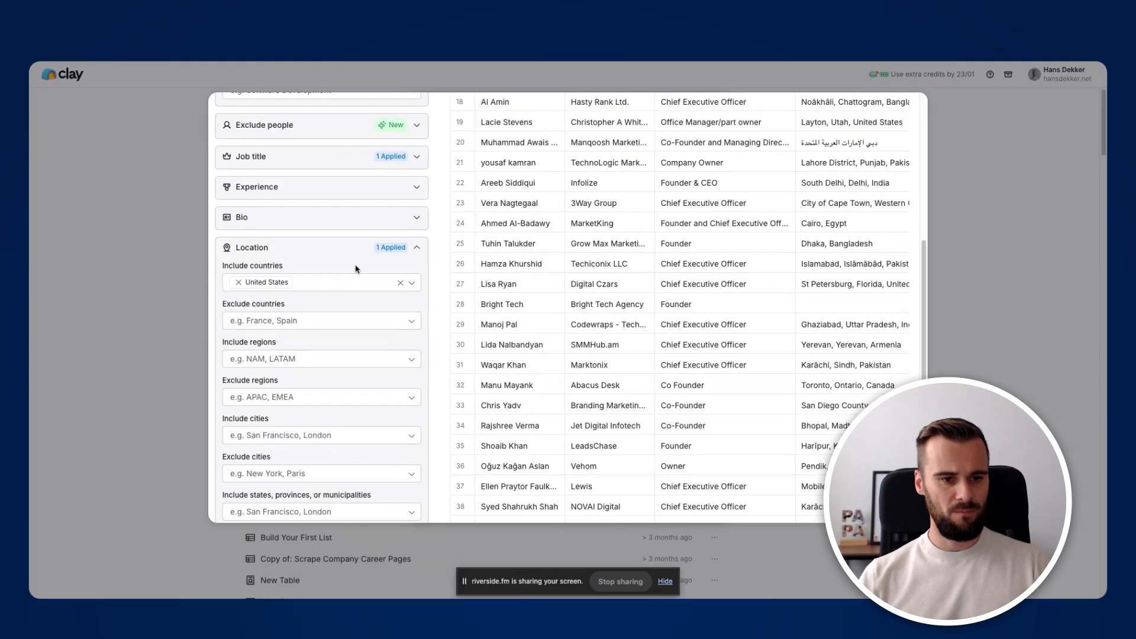
scroll(350, 414, down, 6)
click(339, 505)
Step: Review the previewed people and import them into a table without any additional enrichments
scroll(656, 340, up, 12)
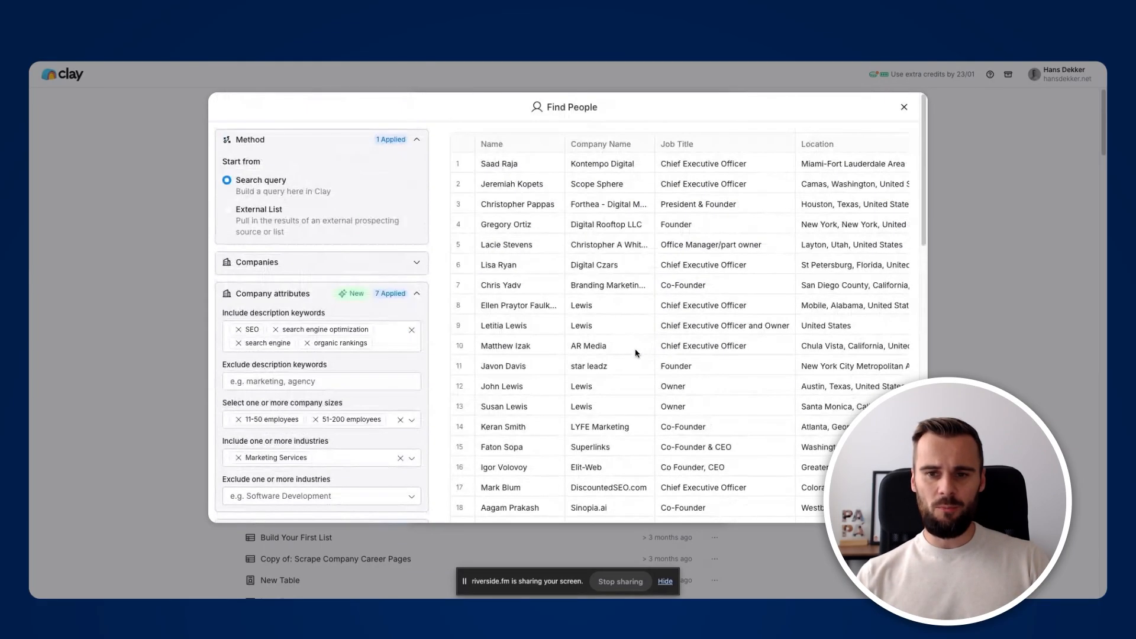
scroll(634, 301, down, 1)
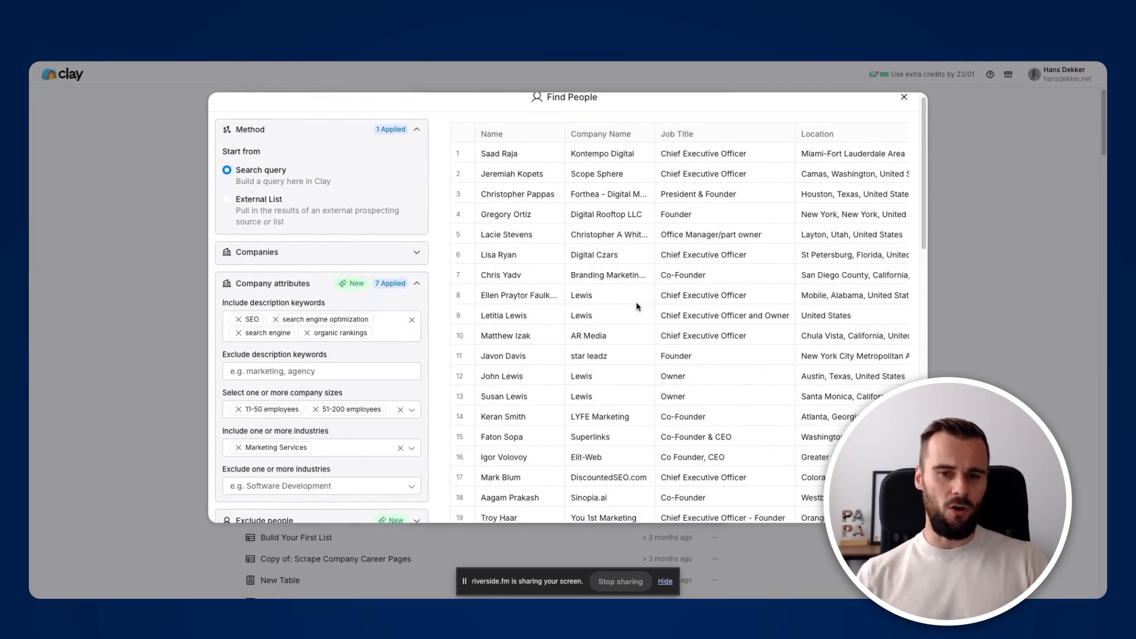
scroll(635, 306, down, 4)
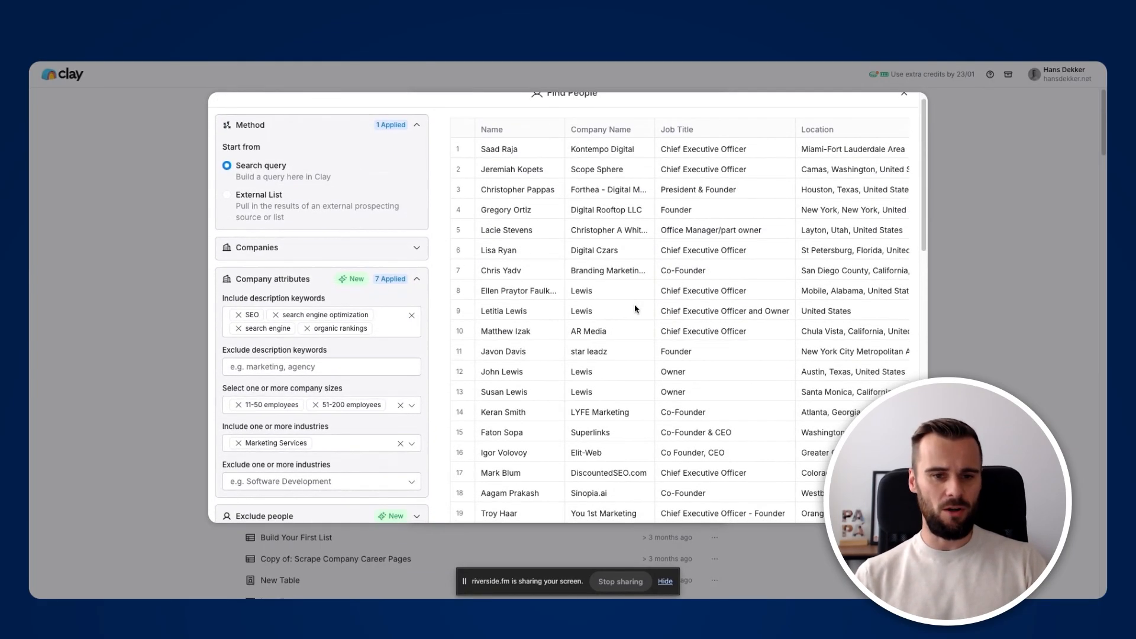
scroll(635, 304, down, 12)
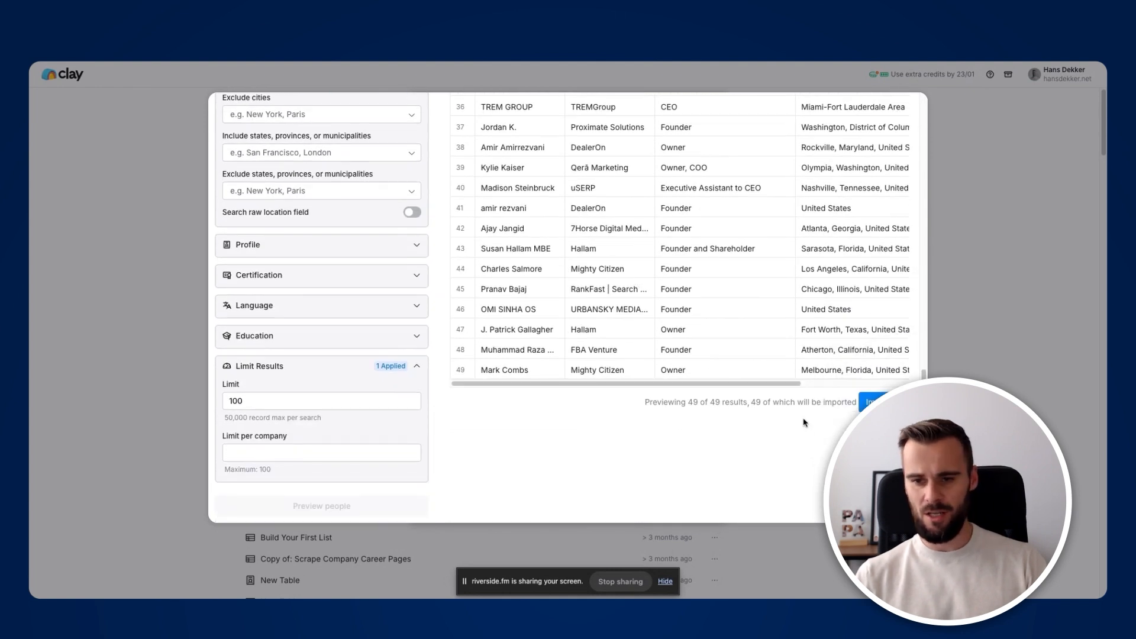
click(869, 402)
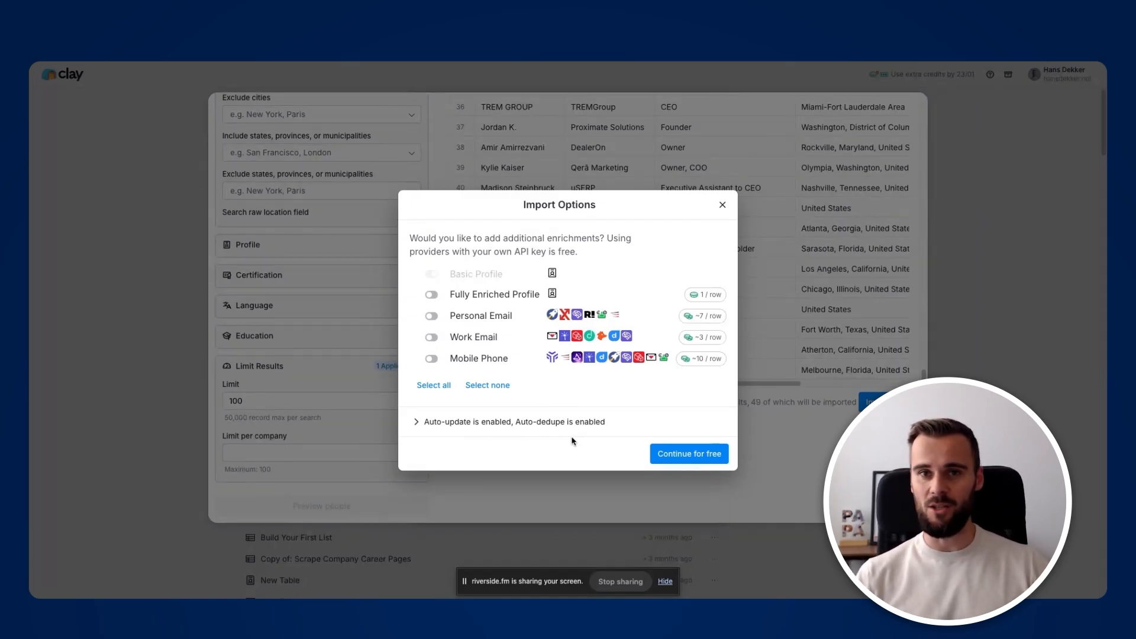
click(673, 452)
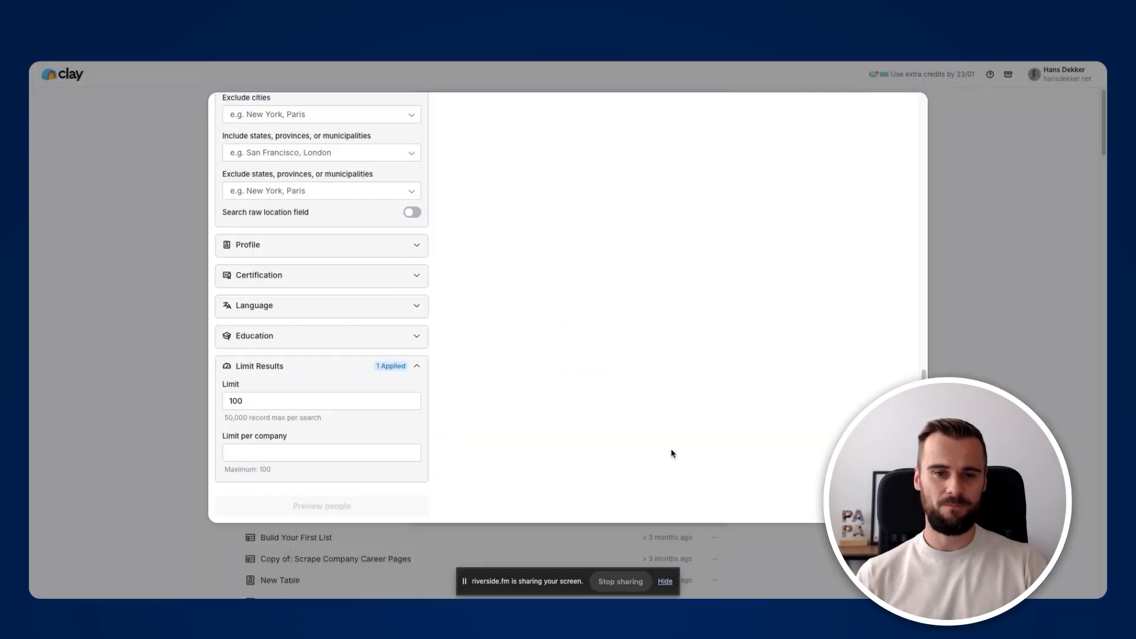
Step: Search the enrichments for "find email" and choose Icypeas Find Work Email for the imported people
drag(393, 564, 751, 539)
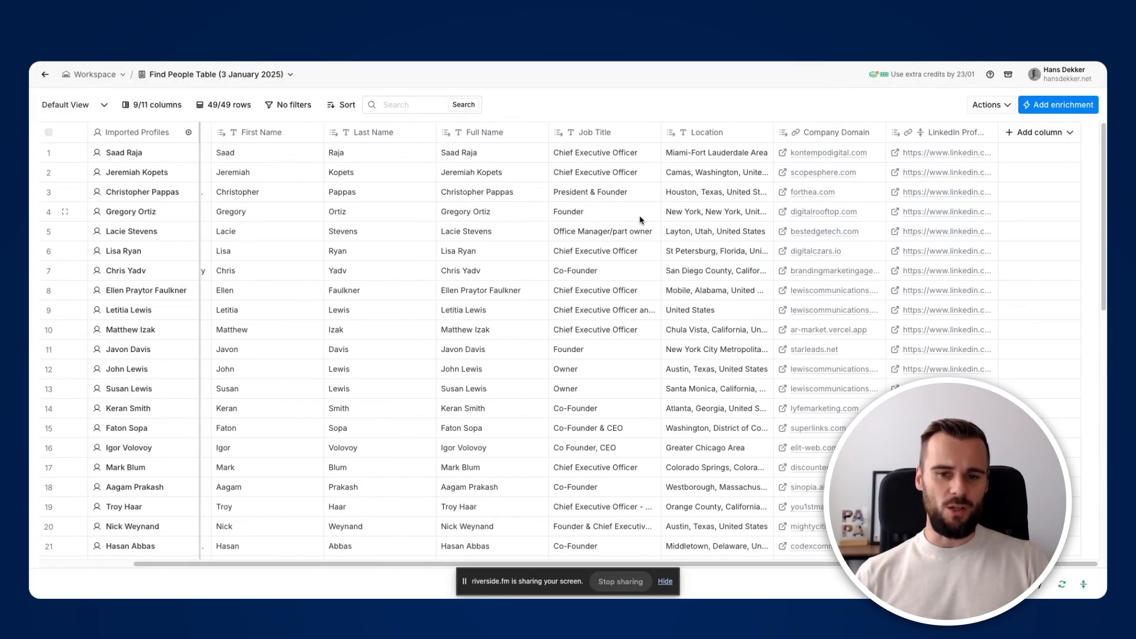
drag(769, 561, 728, 550)
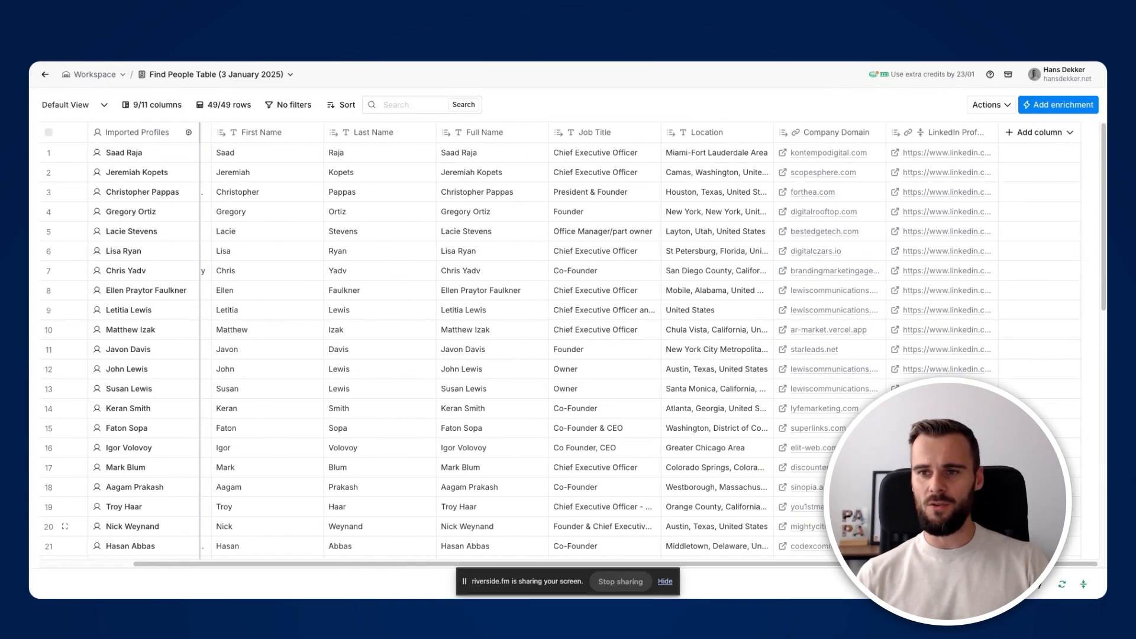
click(1047, 107)
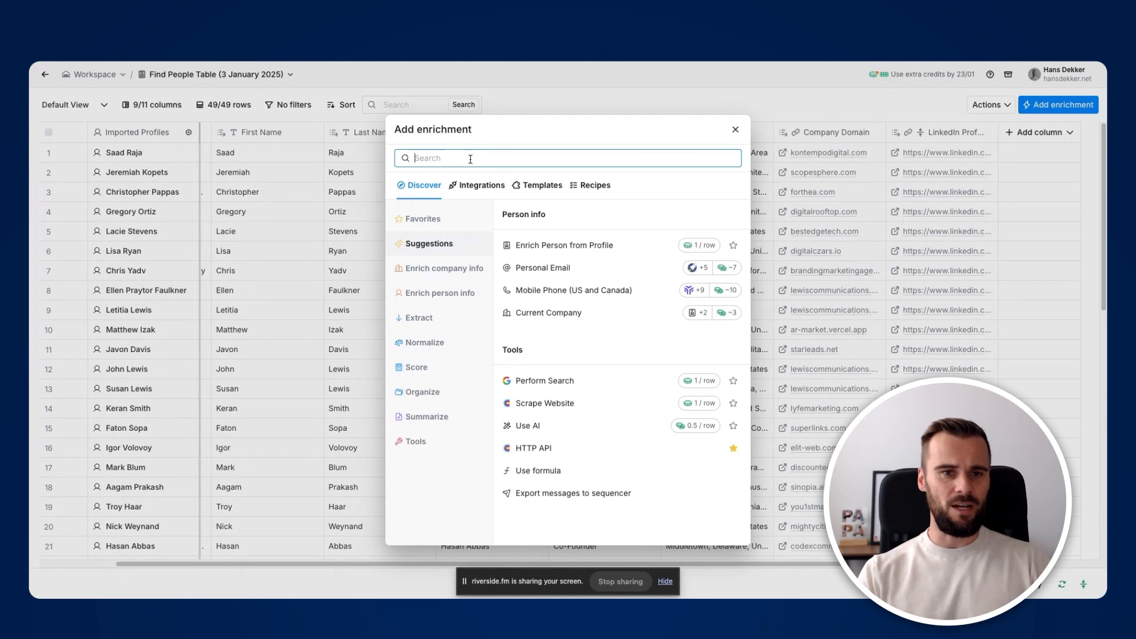
text(find email)
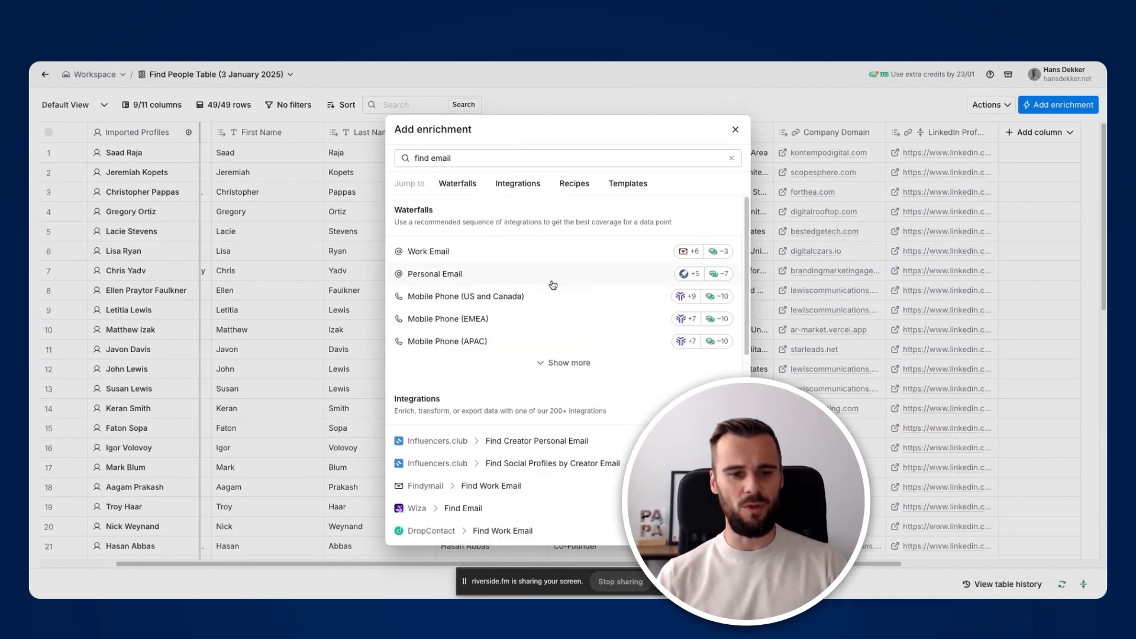
scroll(509, 355, down, 2)
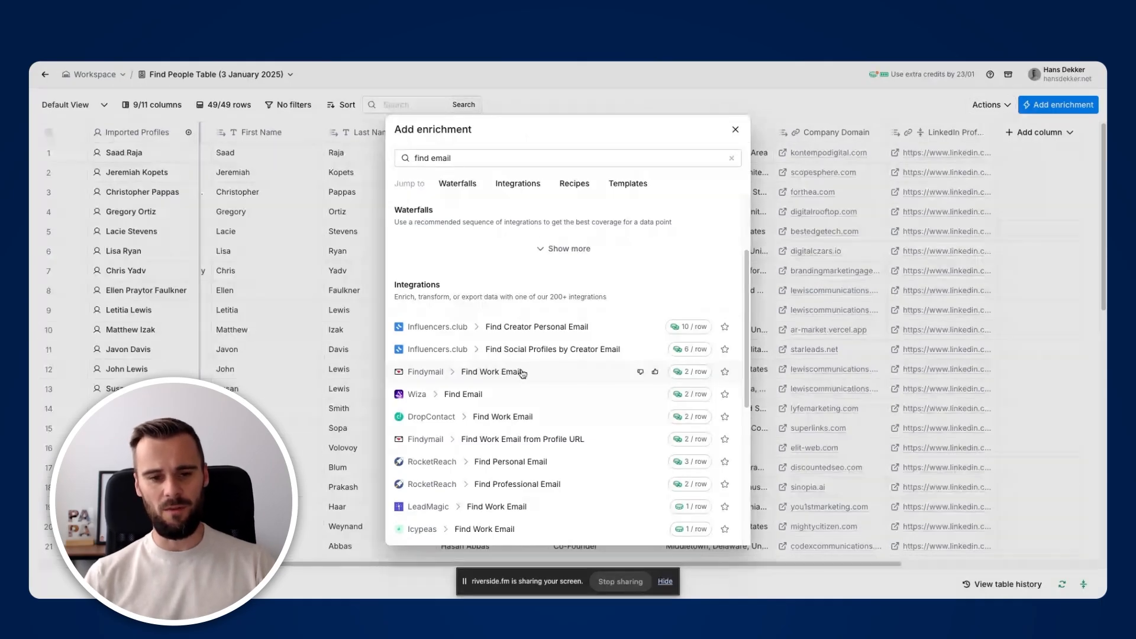
scroll(526, 361, up, 2)
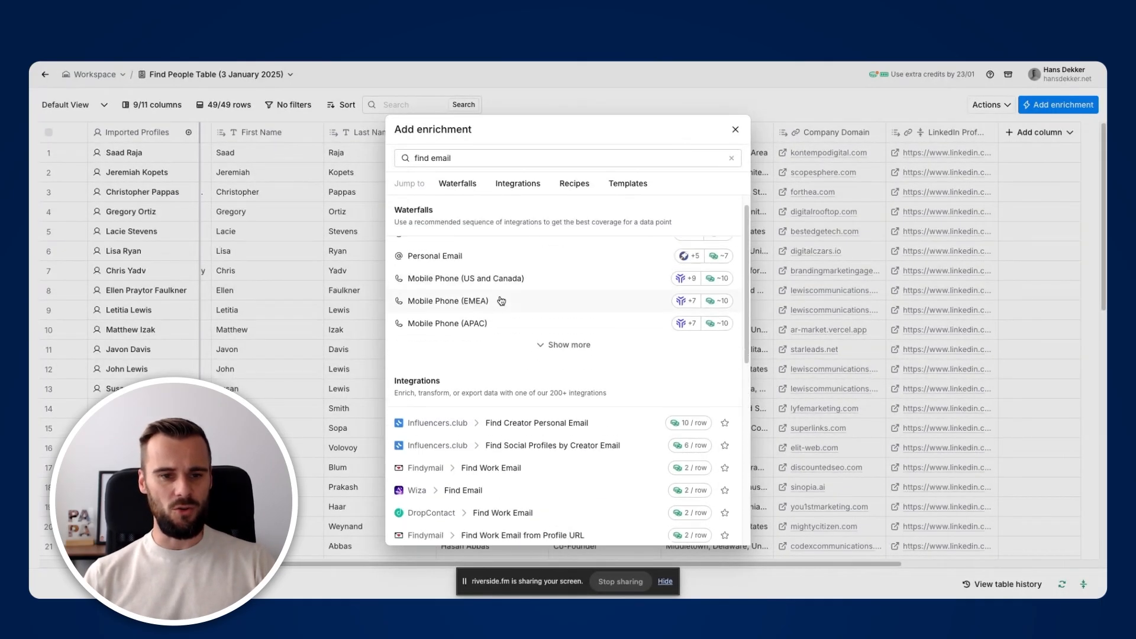
scroll(507, 313, down, 5)
click(483, 357)
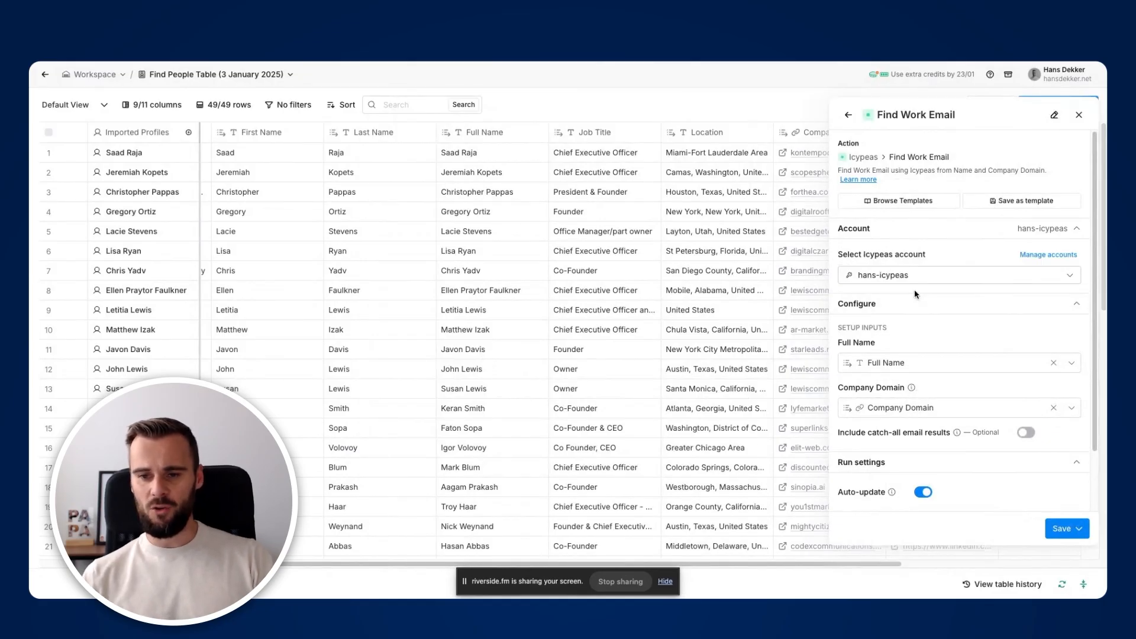
Step: Save the Find Work Email enrichment, run it on the first 10 rows, and check the second row's result details
scroll(915, 293, down, 1)
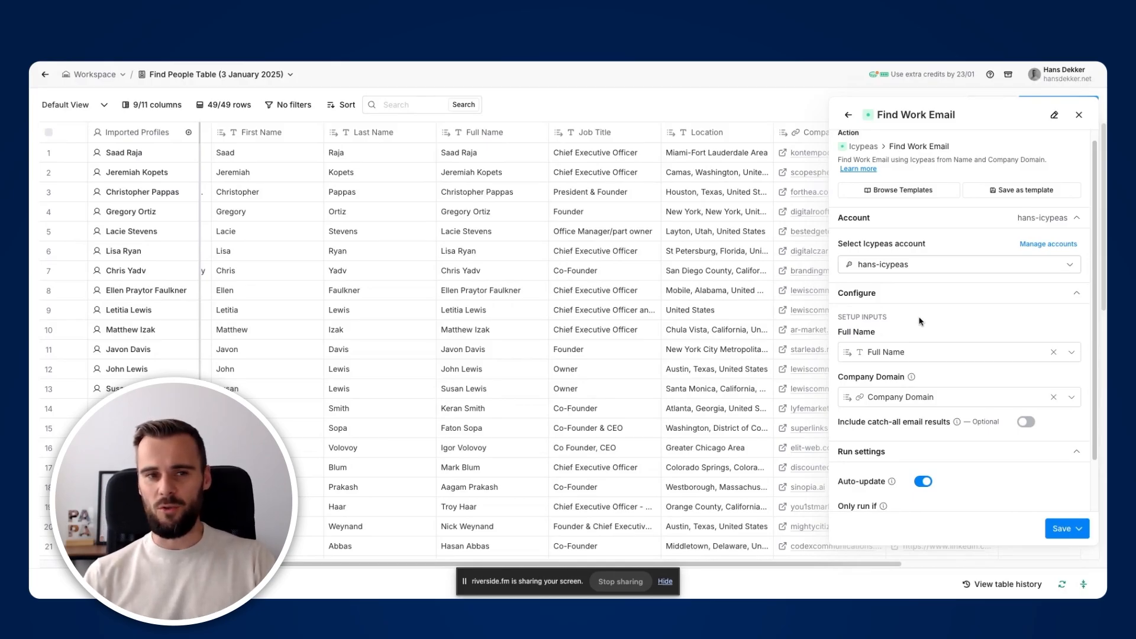
scroll(919, 322, down, 2)
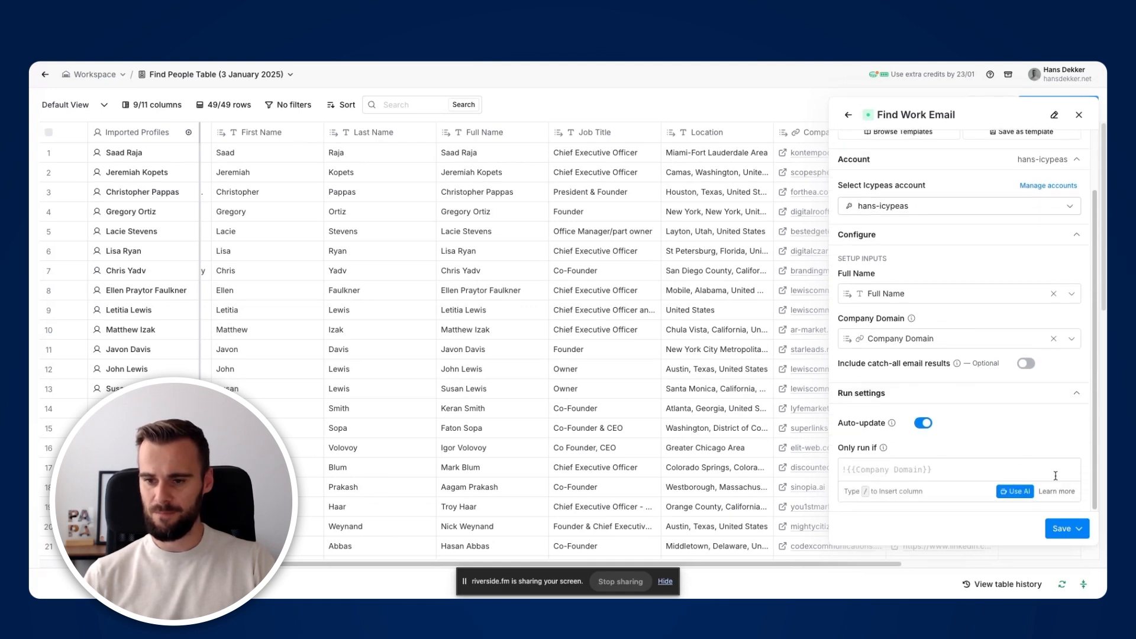
click(1079, 529)
click(1000, 463)
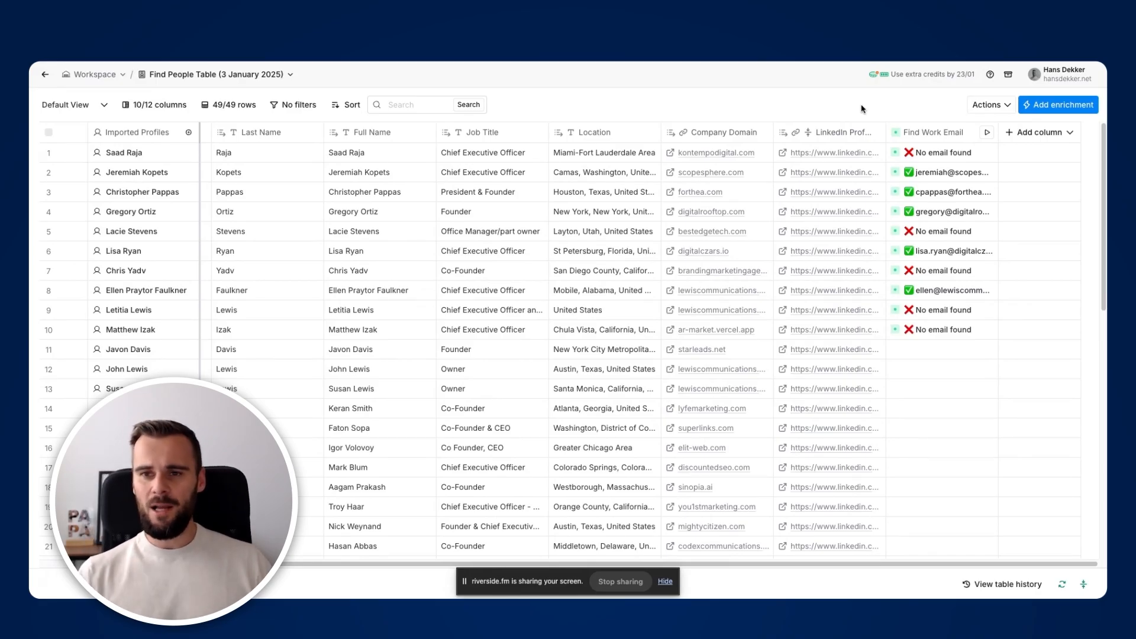
click(934, 176)
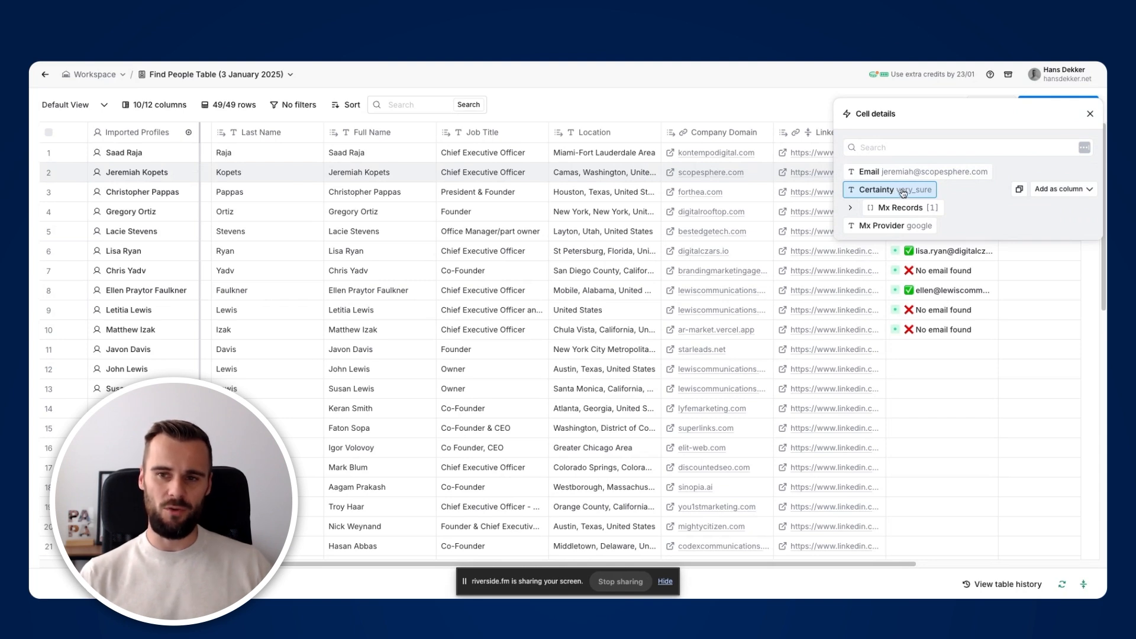
click(1089, 114)
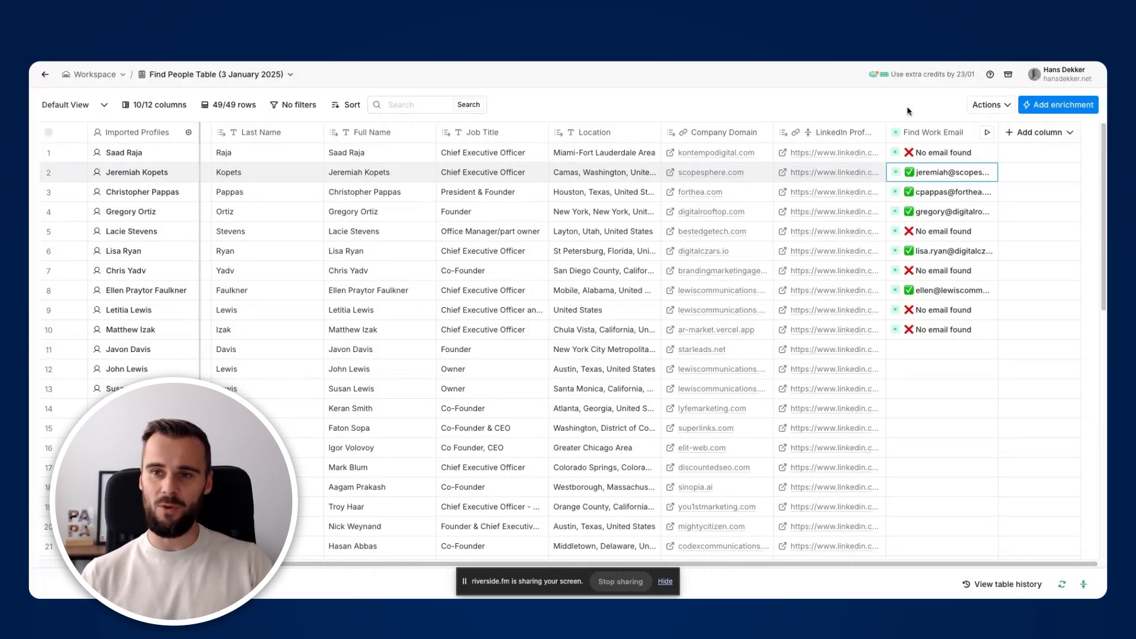
Step: Start an HTTP API enrichment and look through its account, method, endpoint and body settings
click(1059, 105)
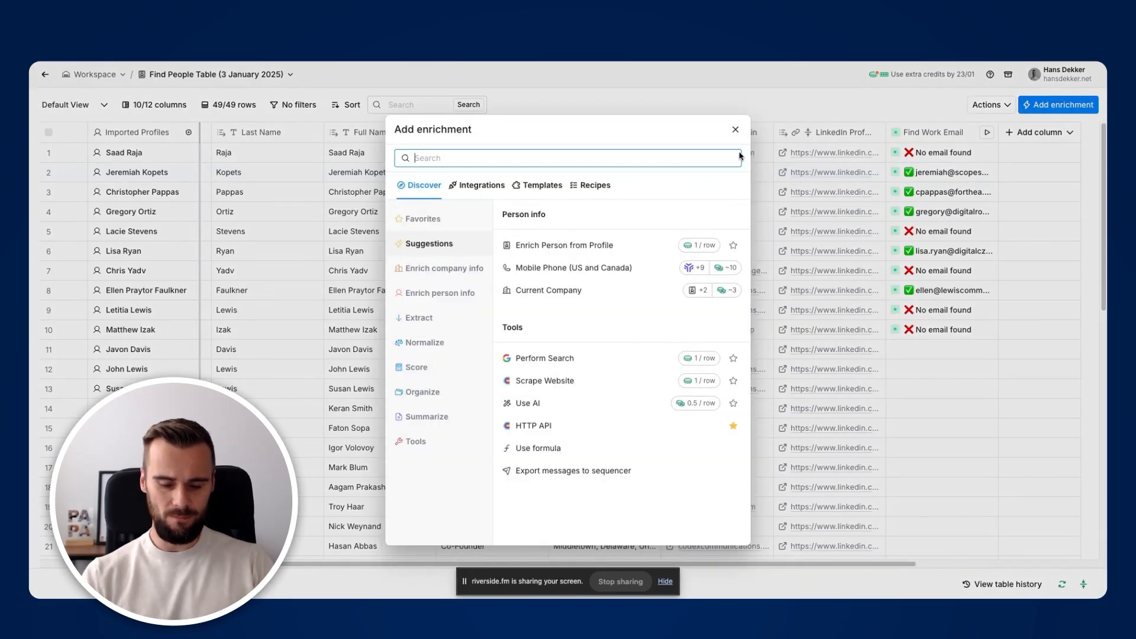
click(525, 426)
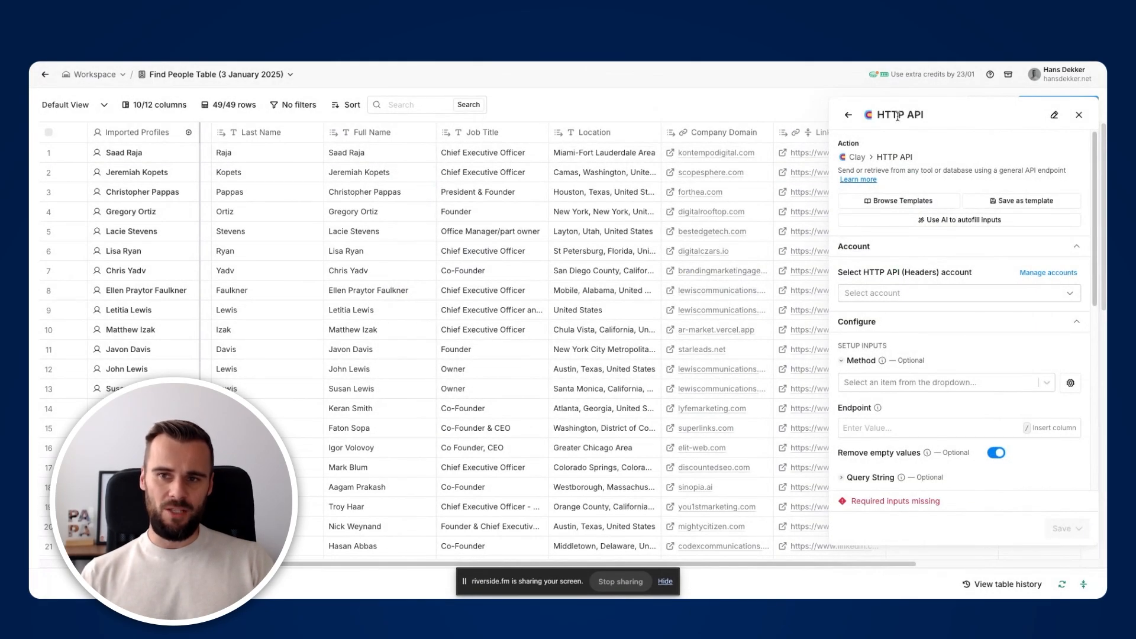
drag(906, 115, 923, 116)
click(926, 136)
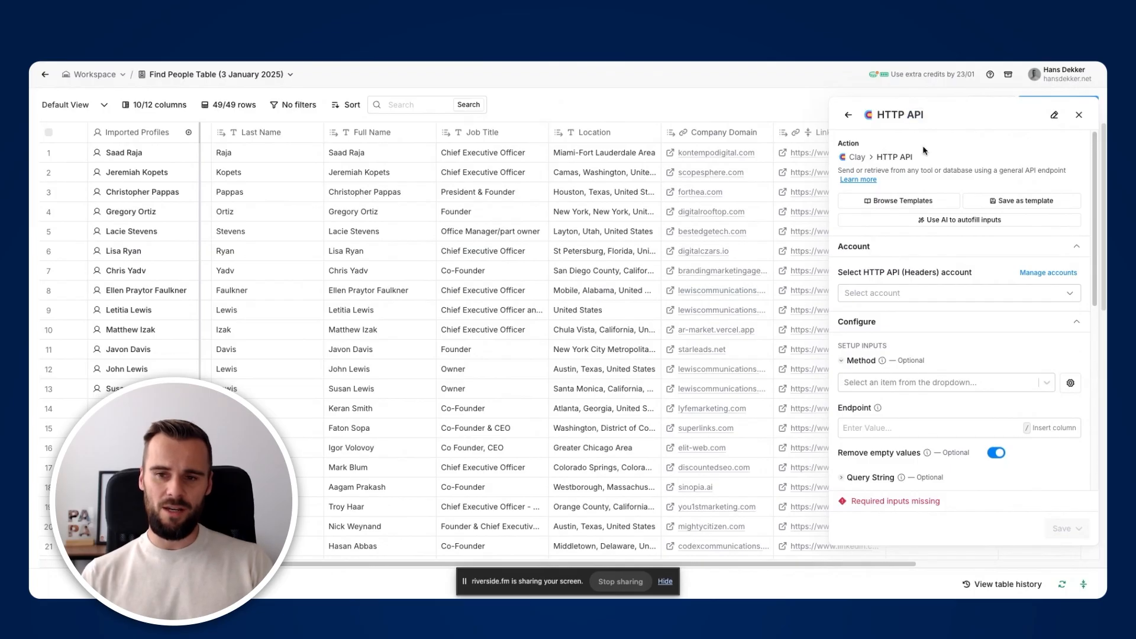
scroll(911, 302, down, 1)
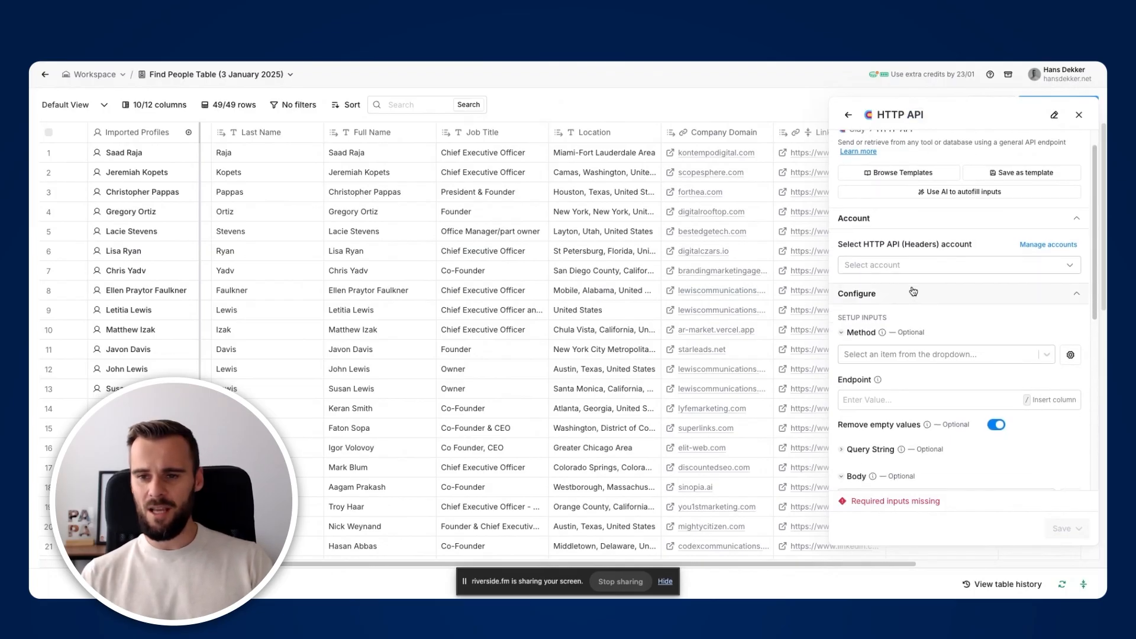
scroll(905, 283, down, 1)
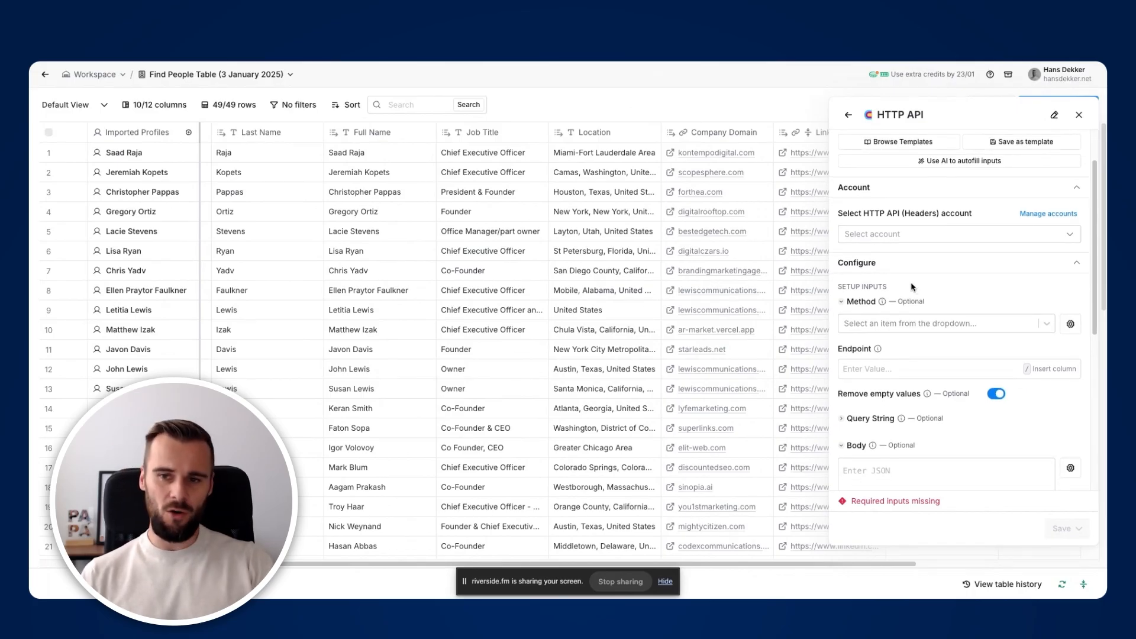
scroll(911, 287, down, 1)
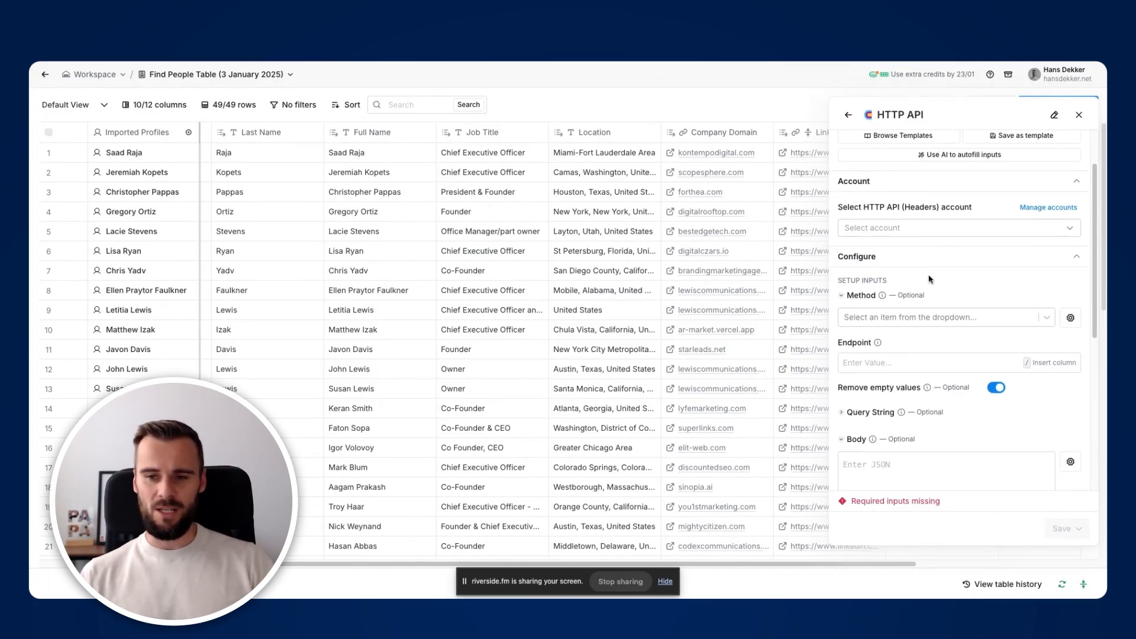
scroll(929, 279, down, 3)
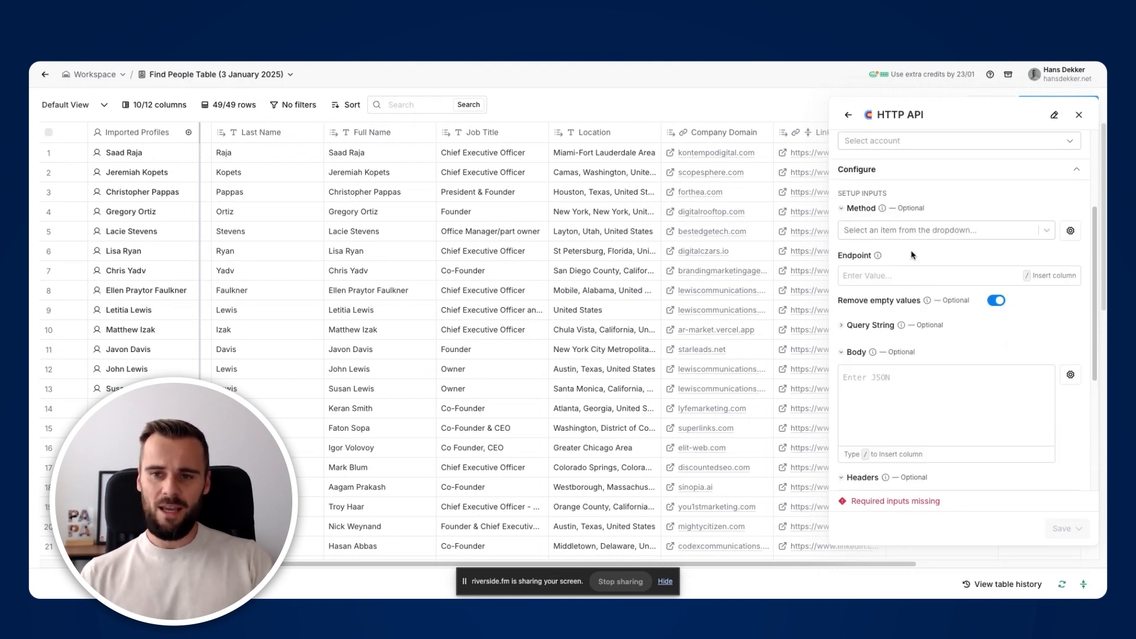
scroll(911, 255, up, 5)
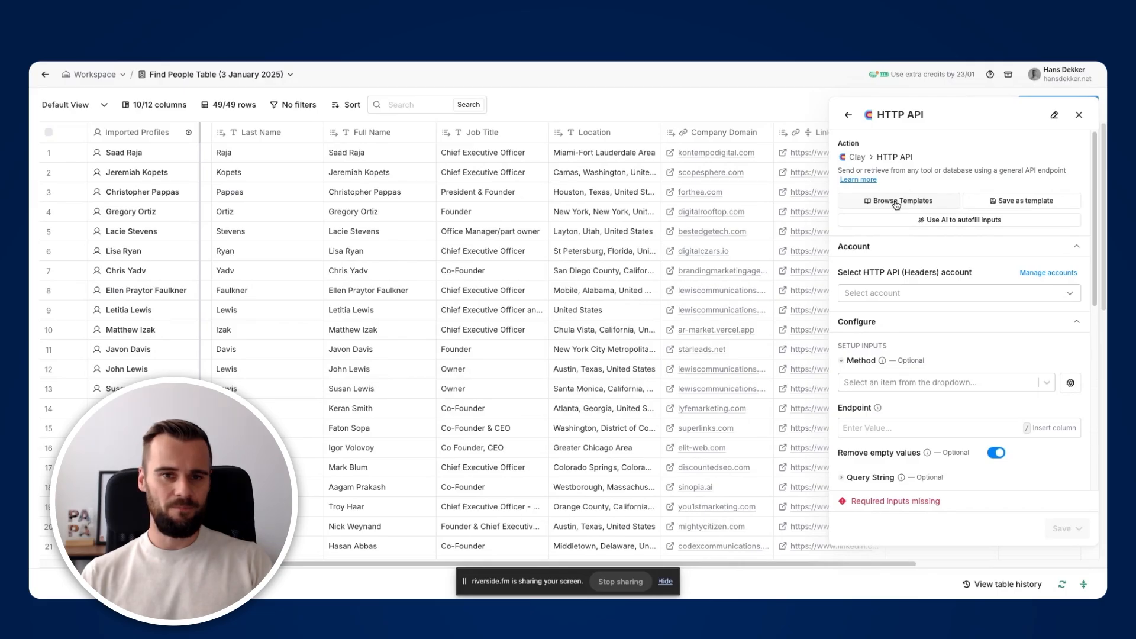
Step: Apply the saved Million Verifier template to the HTTP API enrichment, with the Find Work Email address as its email input
click(897, 201)
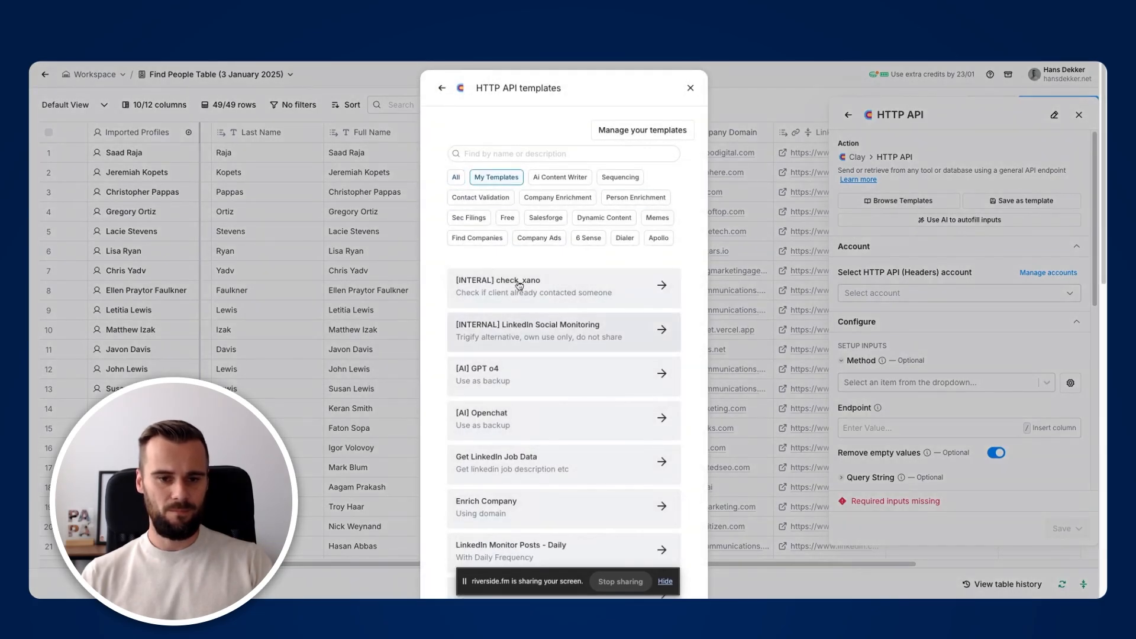
scroll(462, 353, down, 15)
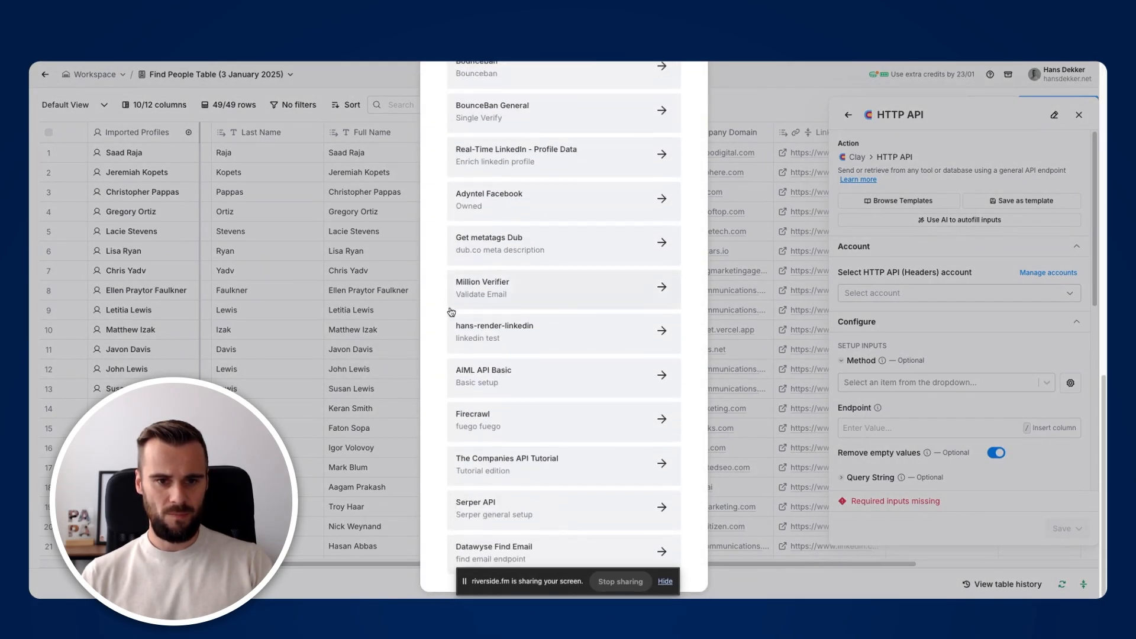
click(478, 312)
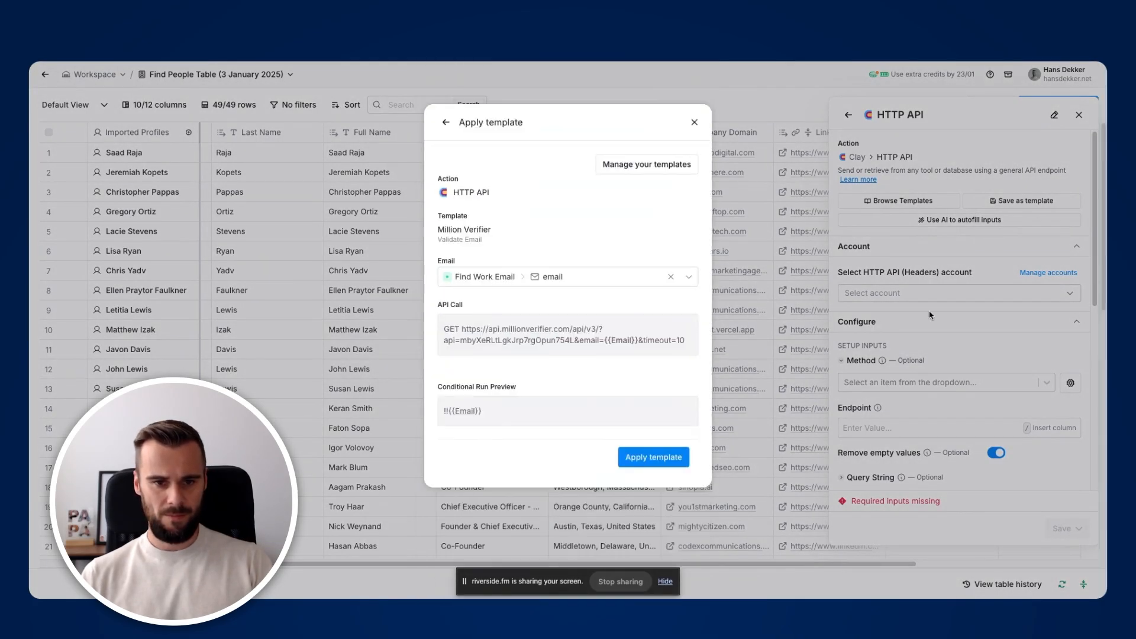
click(631, 459)
Step: Save the HTTP API email validation column and run it on the first 10 rows
scroll(947, 414, down, 6)
click(1061, 528)
click(1014, 477)
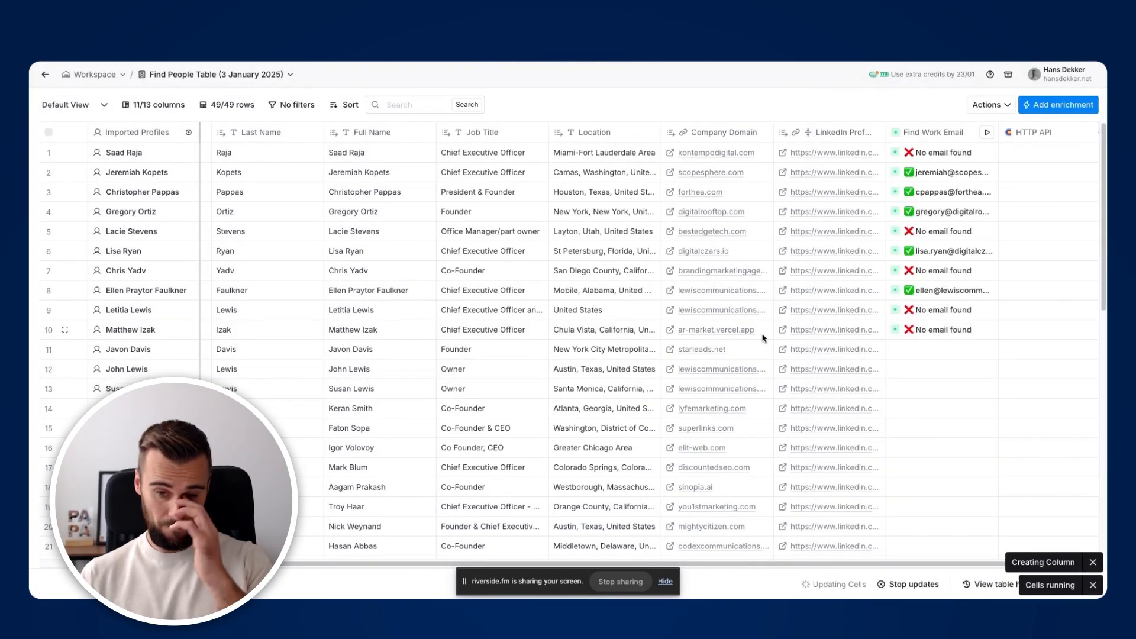
scroll(852, 418, right, 2)
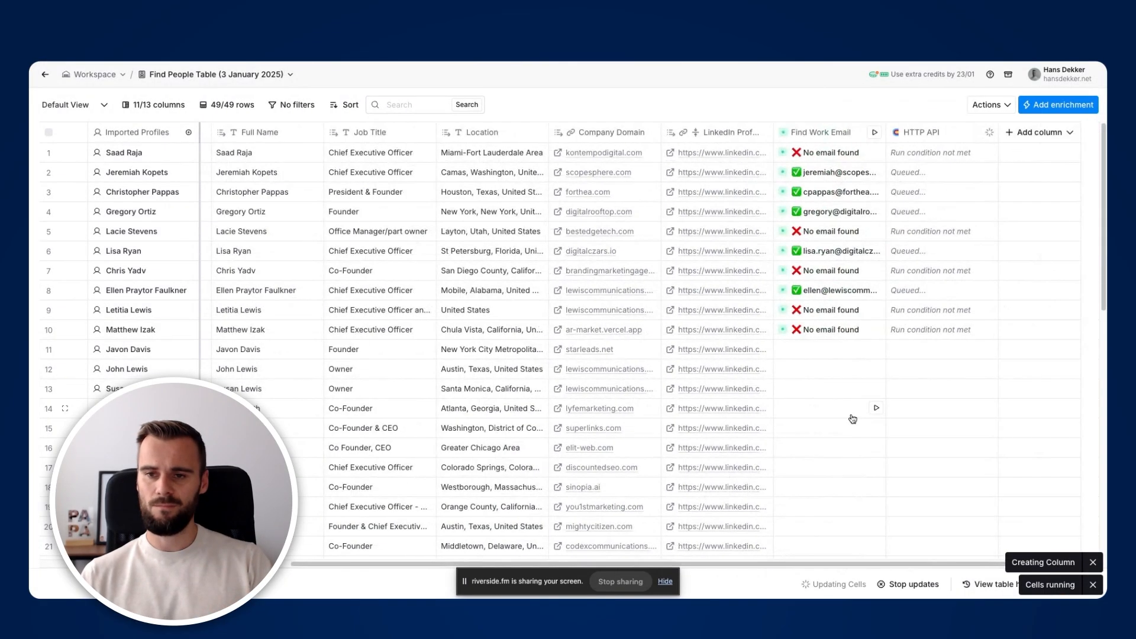
Step: Add the Result field from the second row's HTTP API response as a new column named Result
click(928, 175)
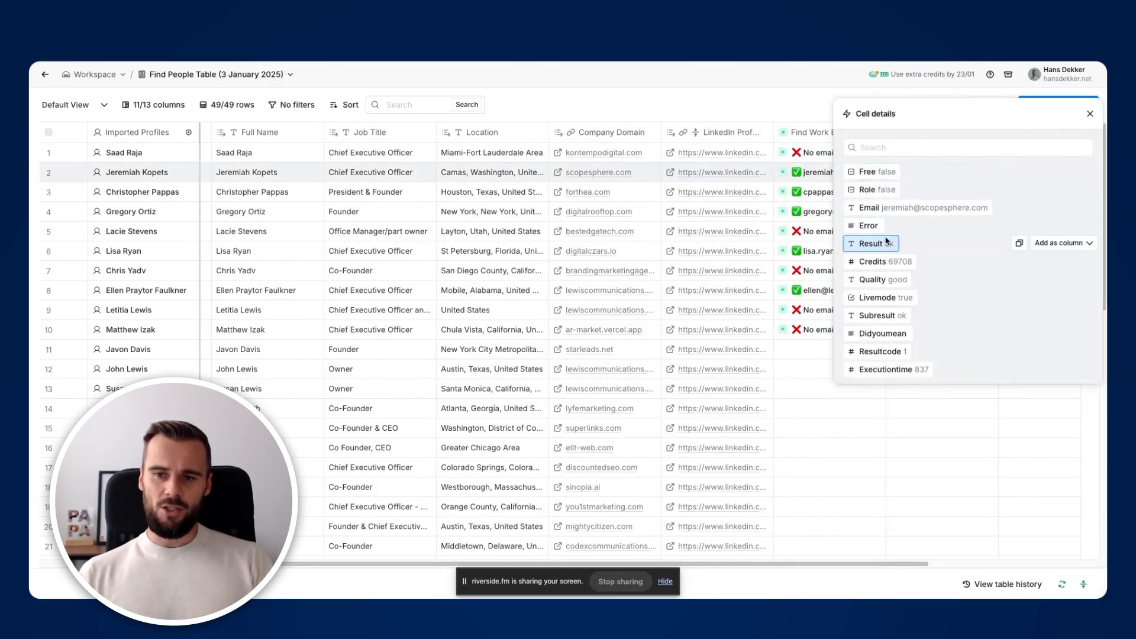
click(1045, 243)
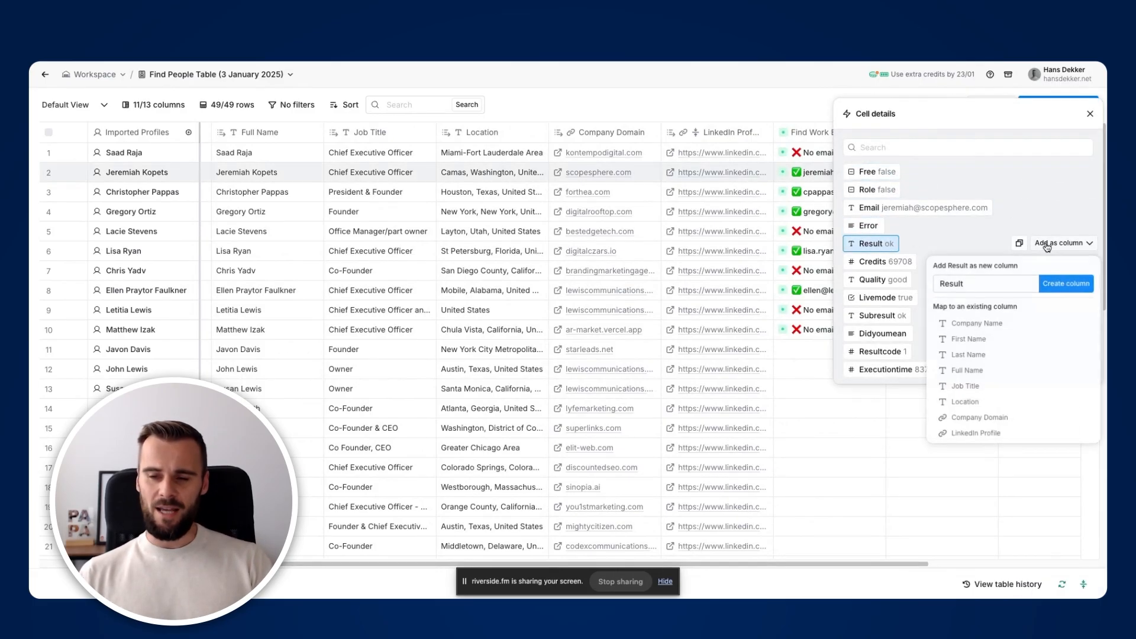
click(1050, 284)
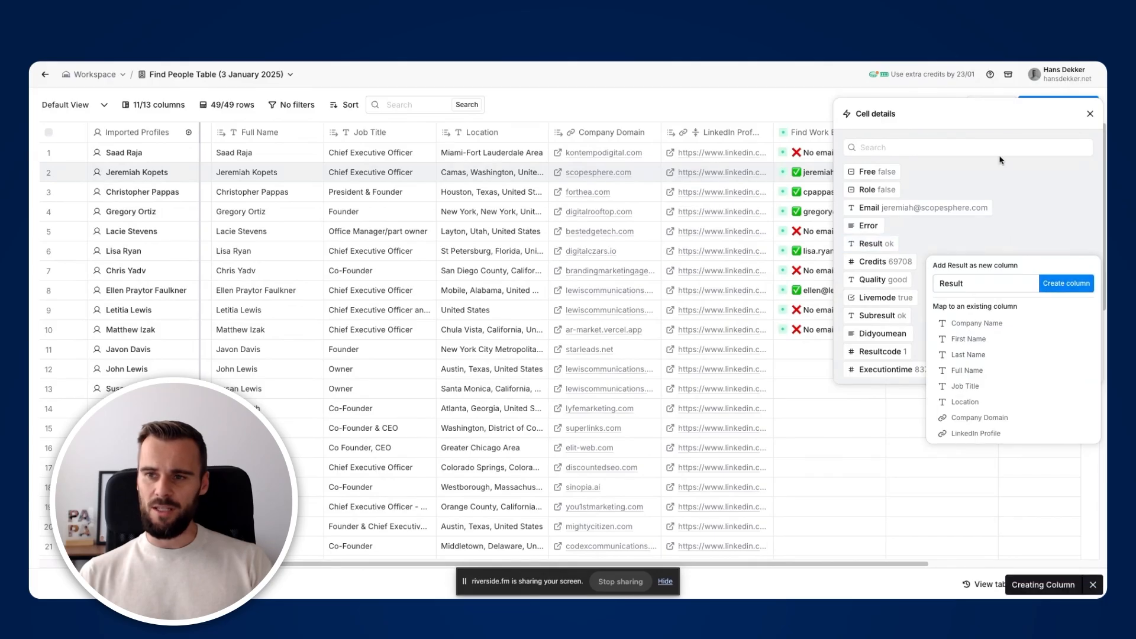
click(1089, 114)
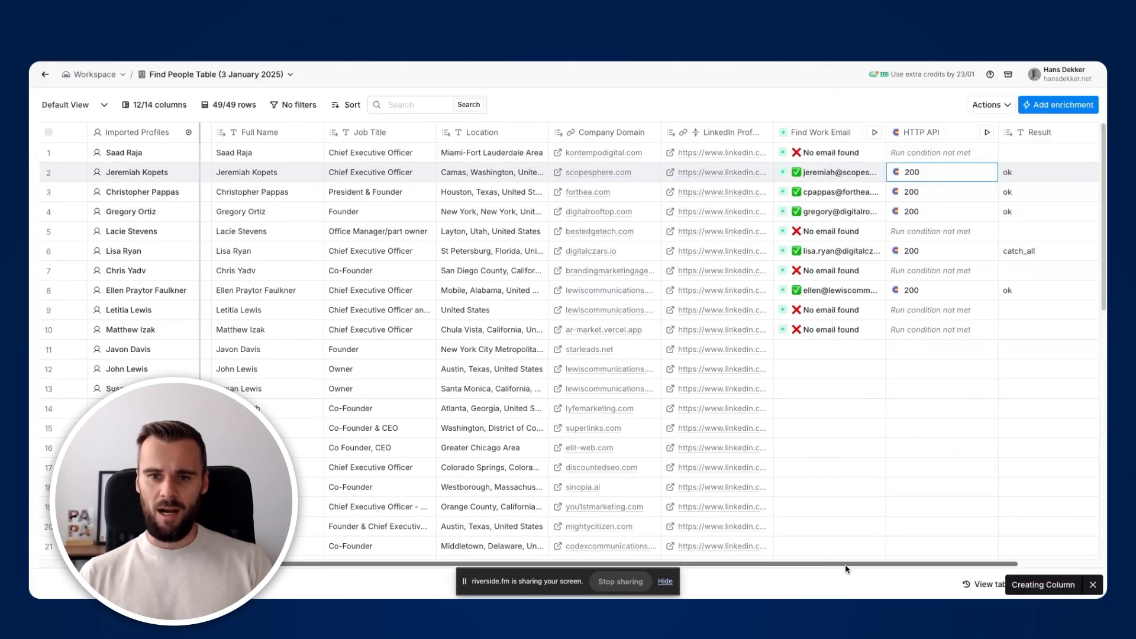
Step: Check the Find Work Email details of the catch_all row and the job titles in the first few rows
drag(845, 564, 947, 566)
click(708, 252)
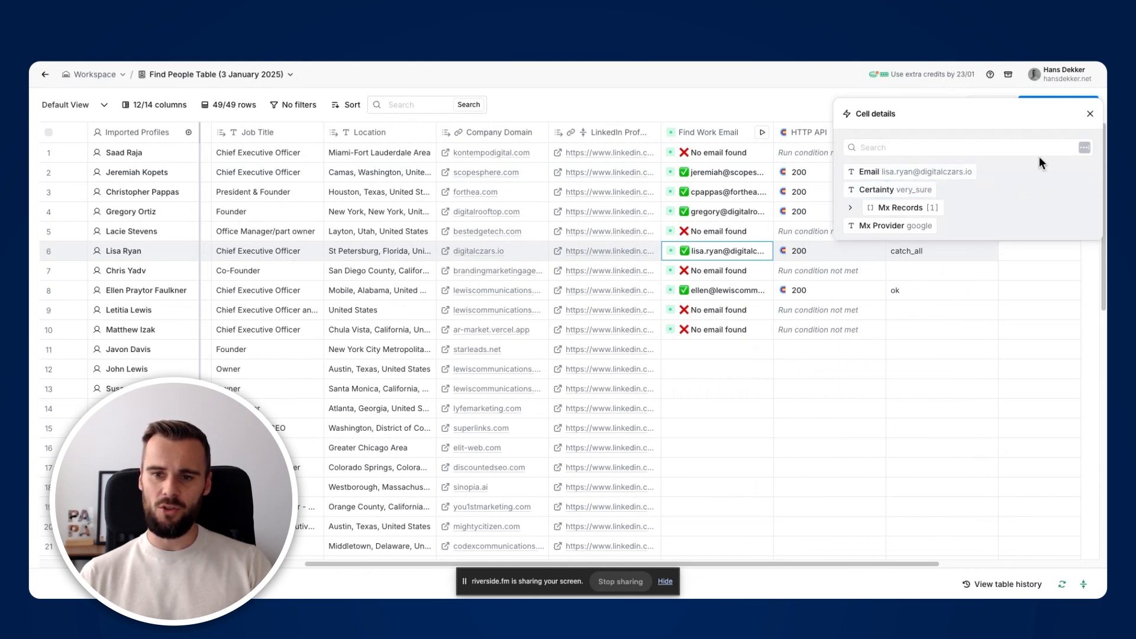
click(1089, 114)
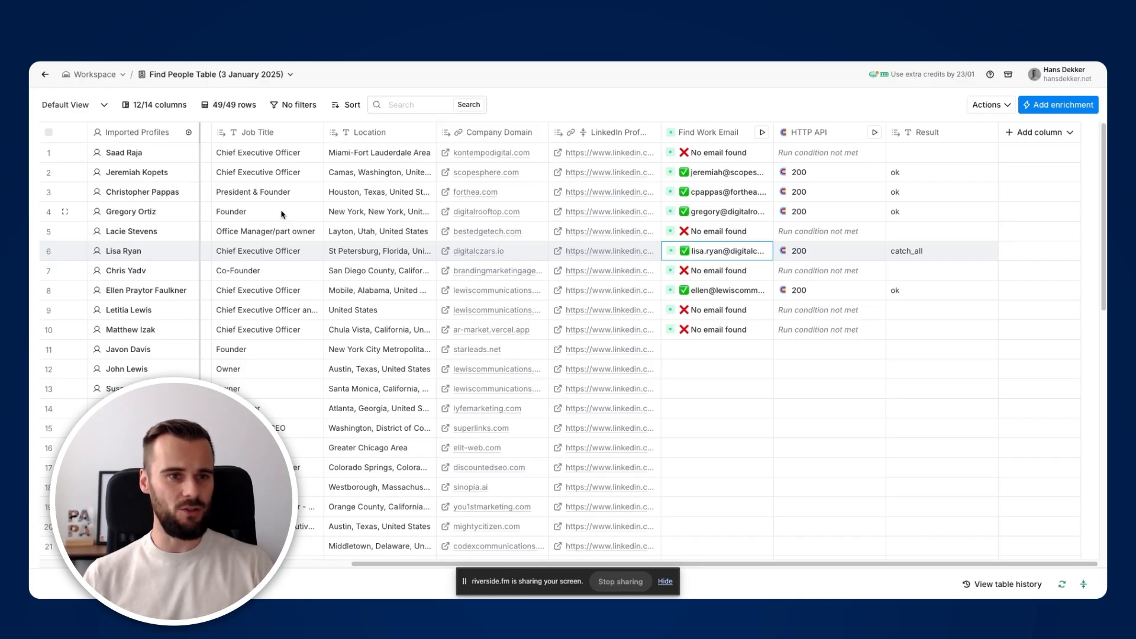
click(281, 157)
click(280, 174)
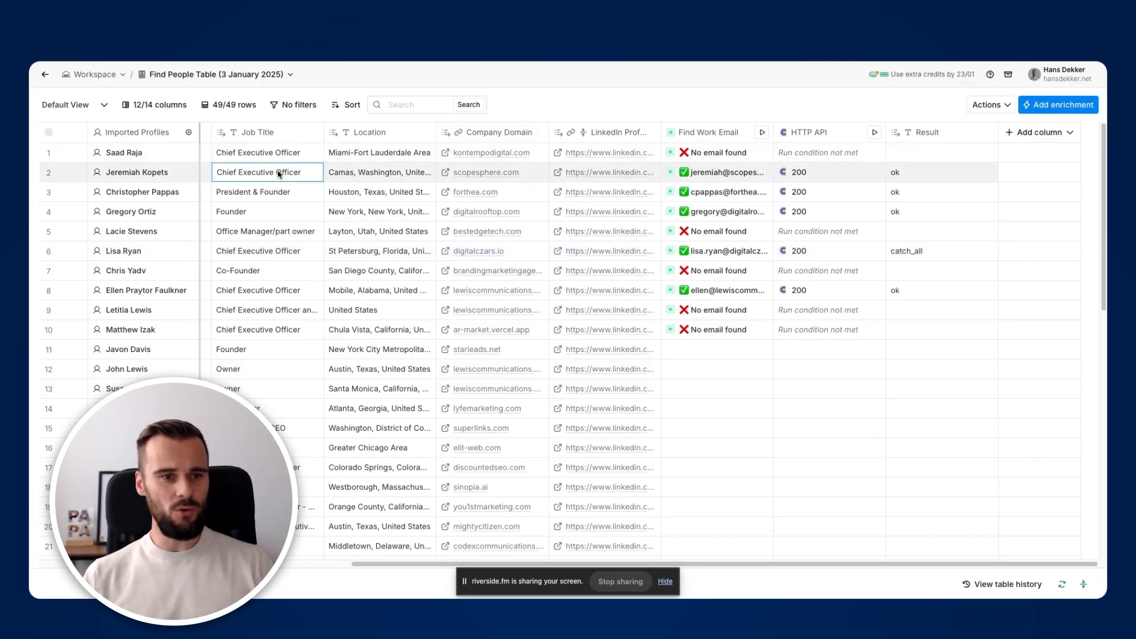
click(279, 213)
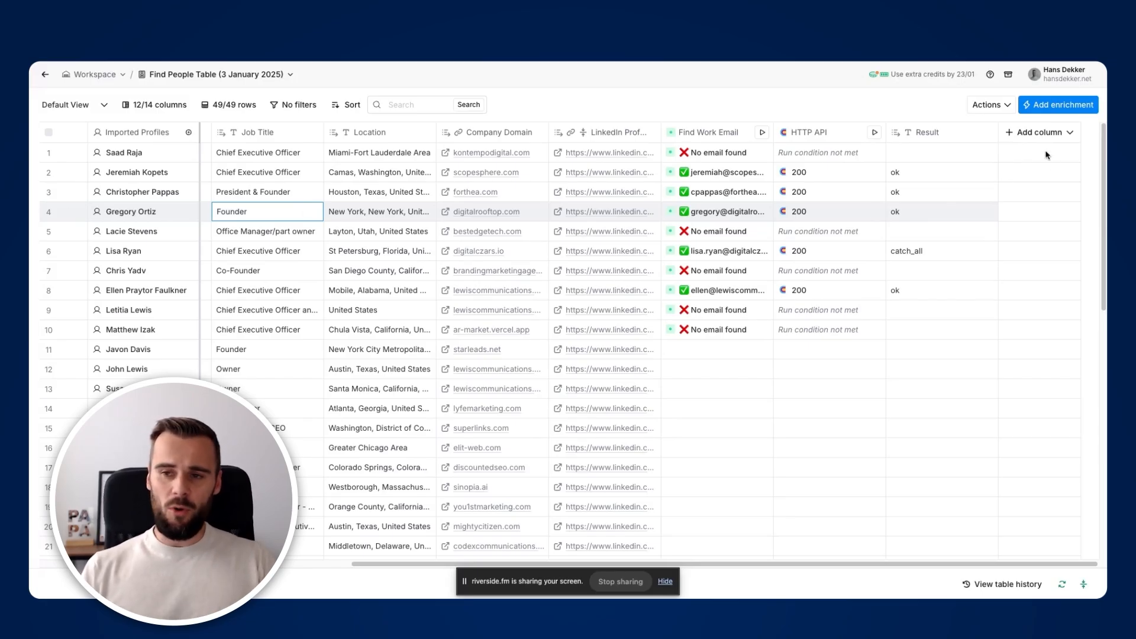
Step: Start a formula column described as: if Job Title contains owner, output 'owner', otherwise output 'ceo'
click(1038, 131)
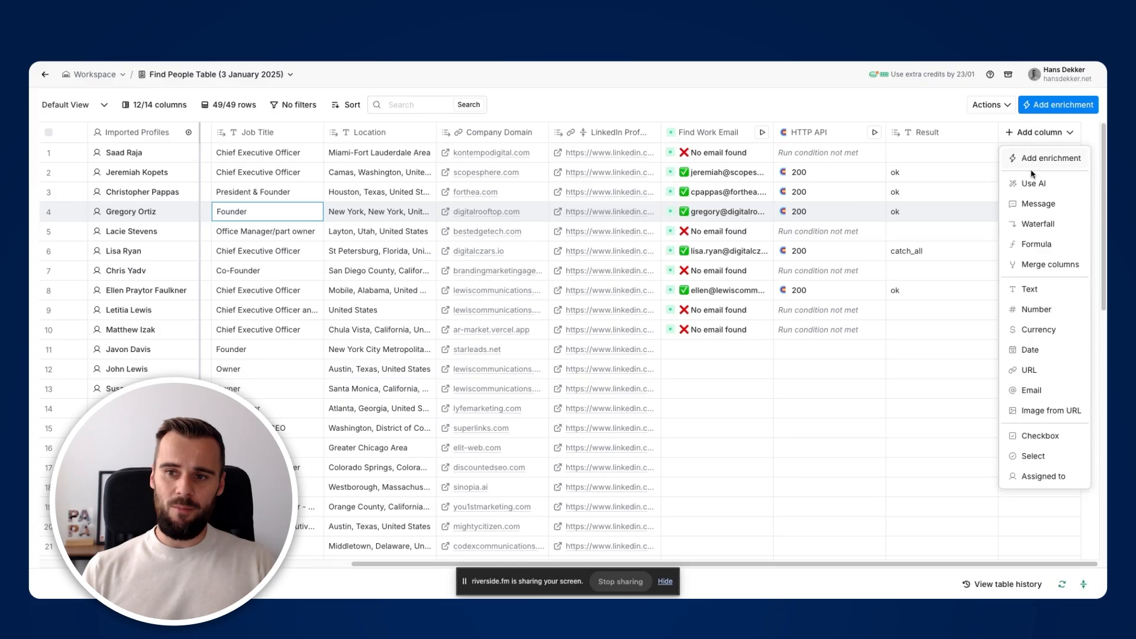
click(1035, 245)
click(427, 248)
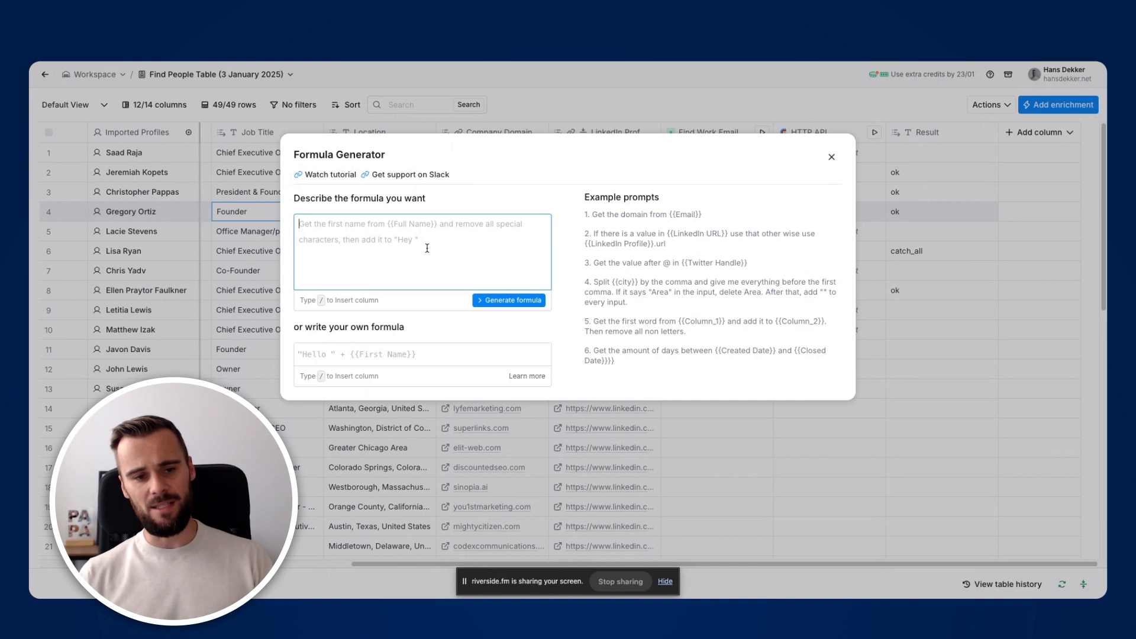
click(396, 351)
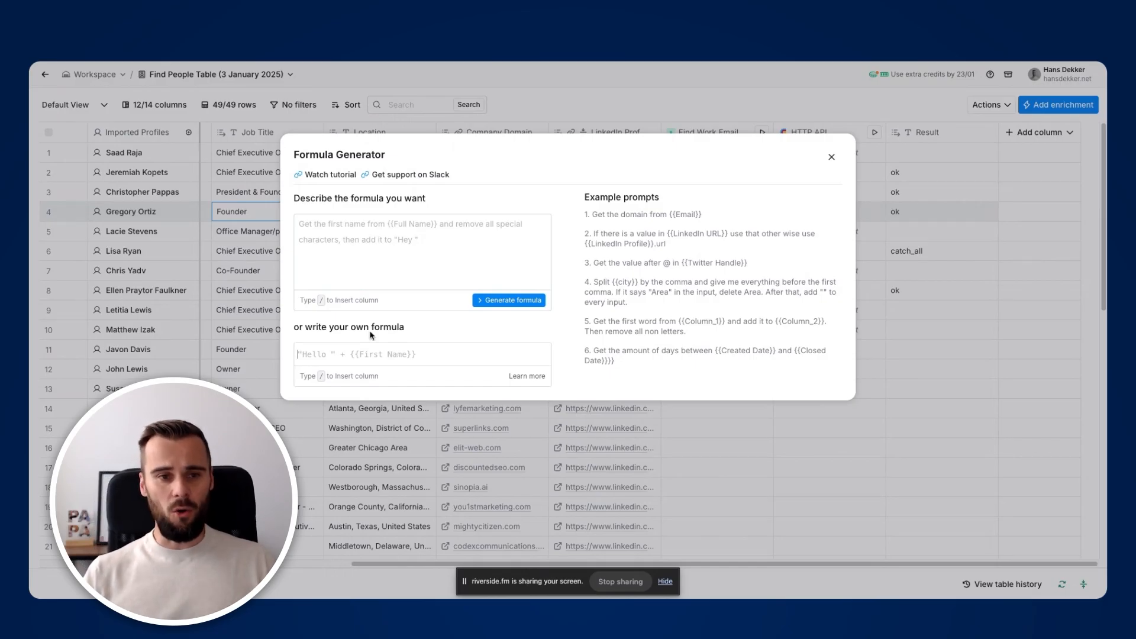
click(396, 232)
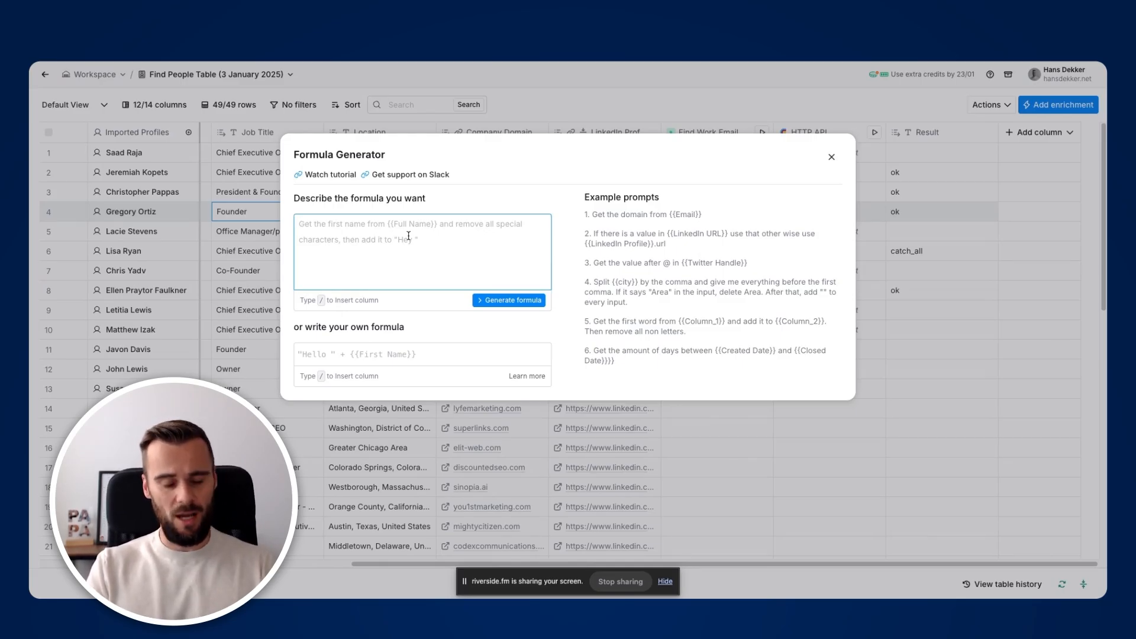
text(If)
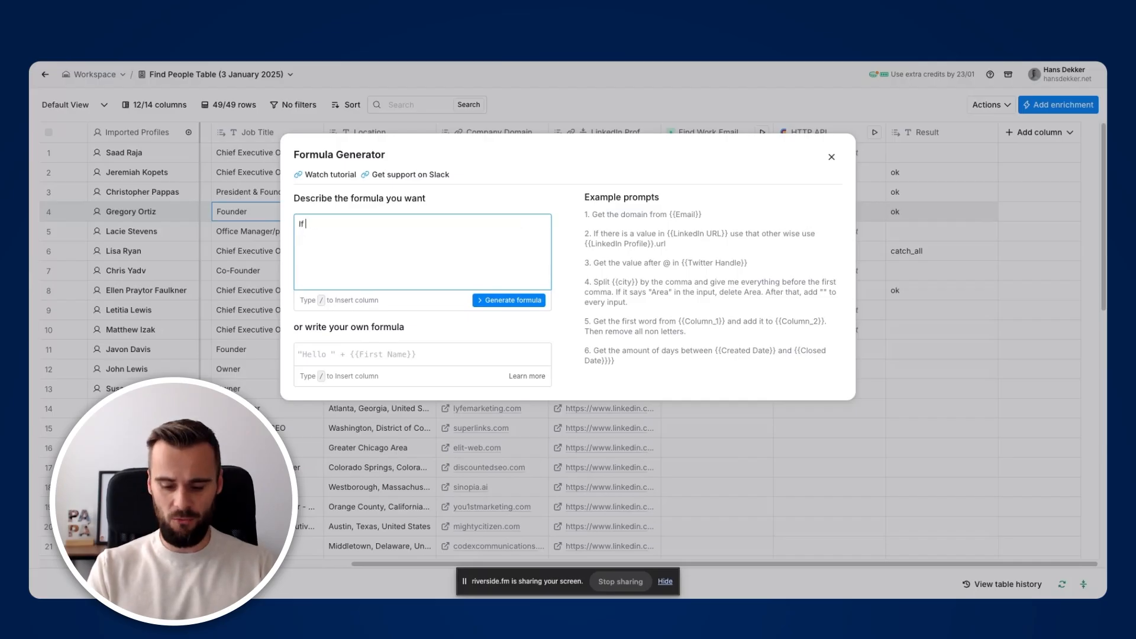
text( /job)
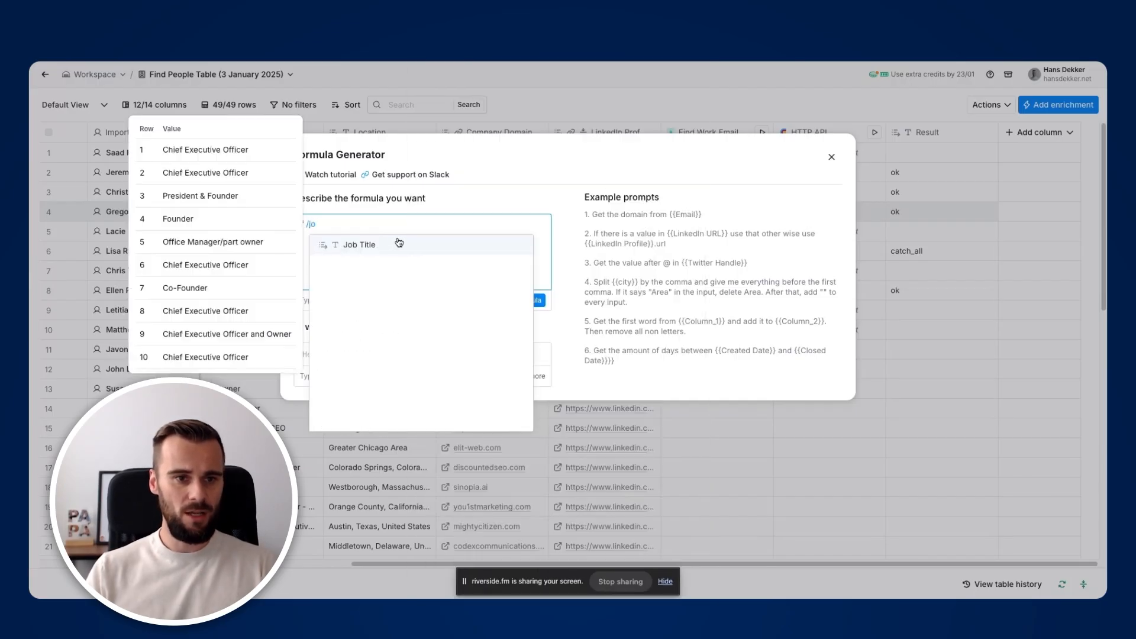
click(405, 244)
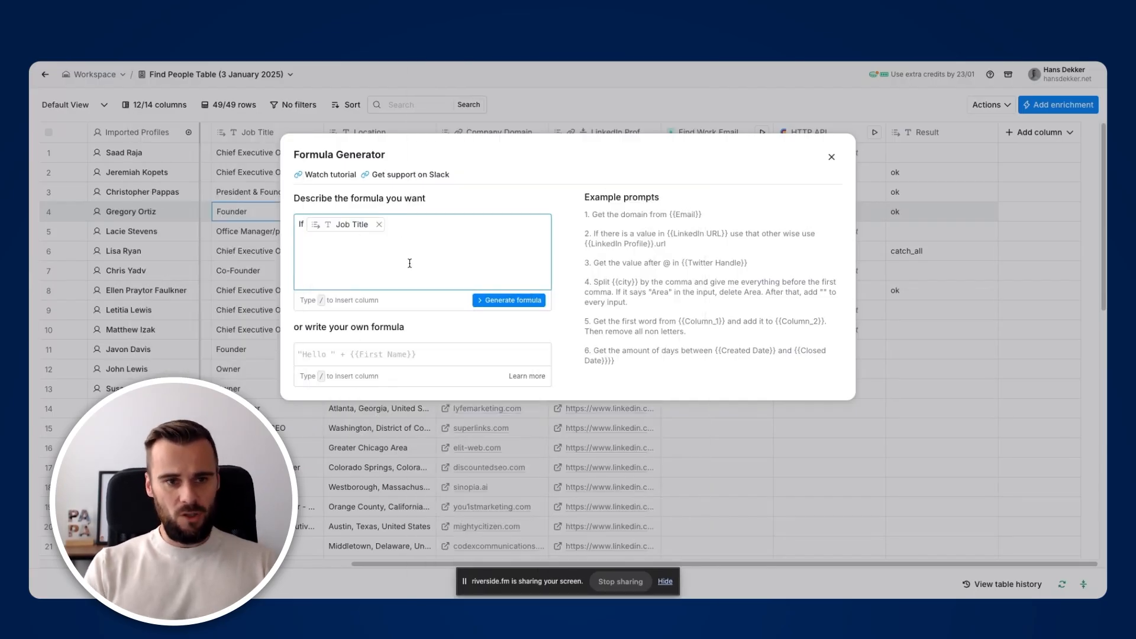
text(contains owner, outpu)
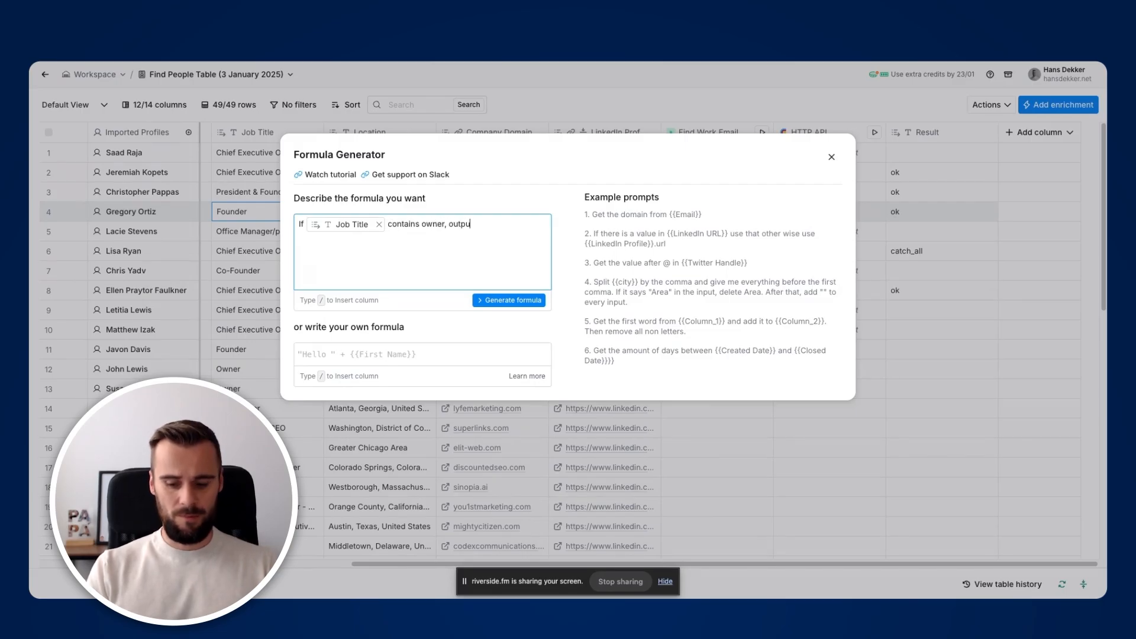
text(t 'o)
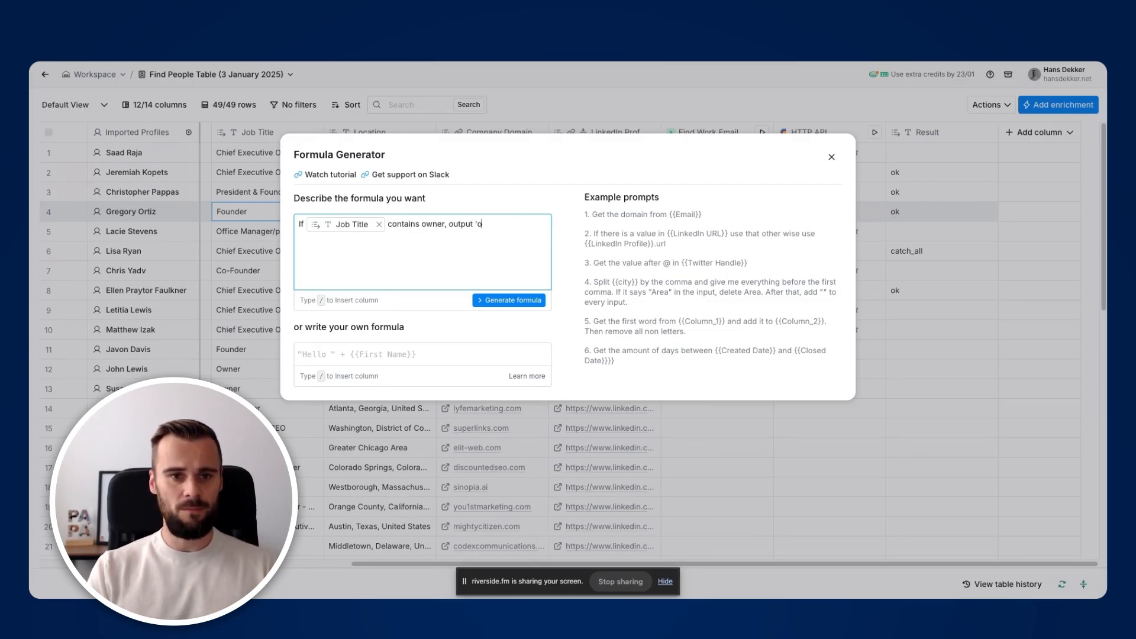
text(wner', othe)
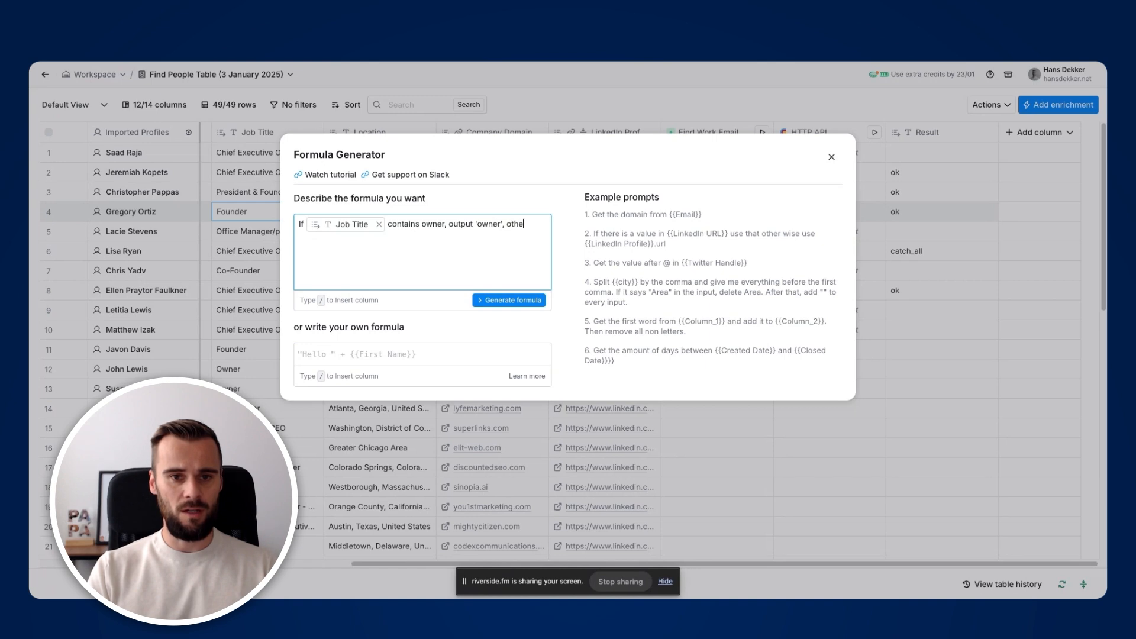
text(rwise output 'ceo'.)
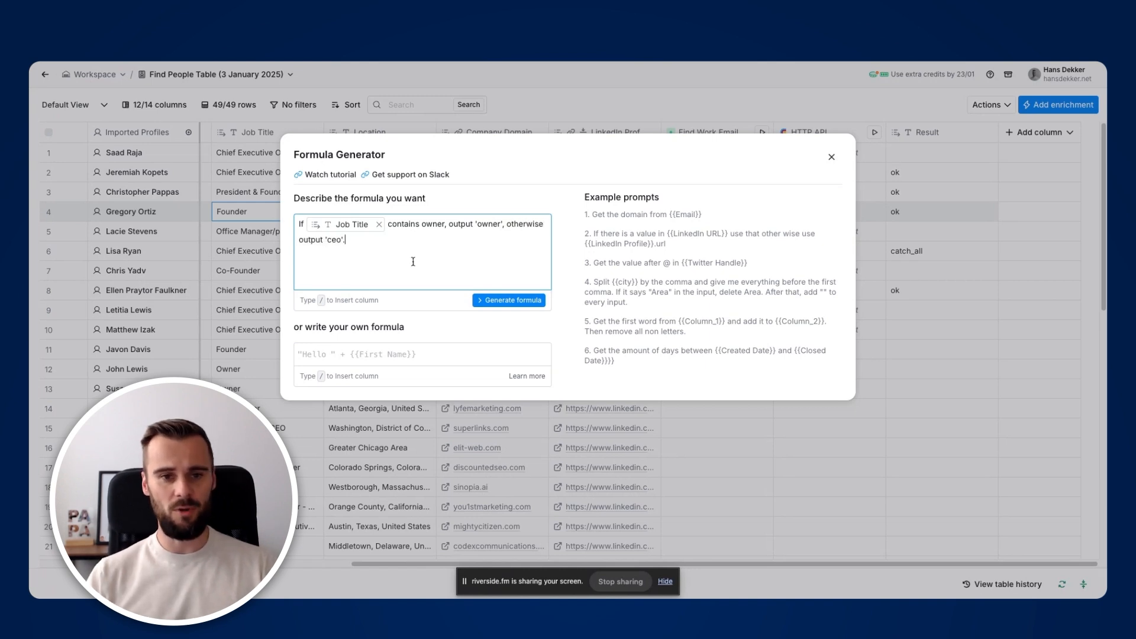
Step: Generate the job title formula, save it as a column and check the rows labelled owner
click(521, 300)
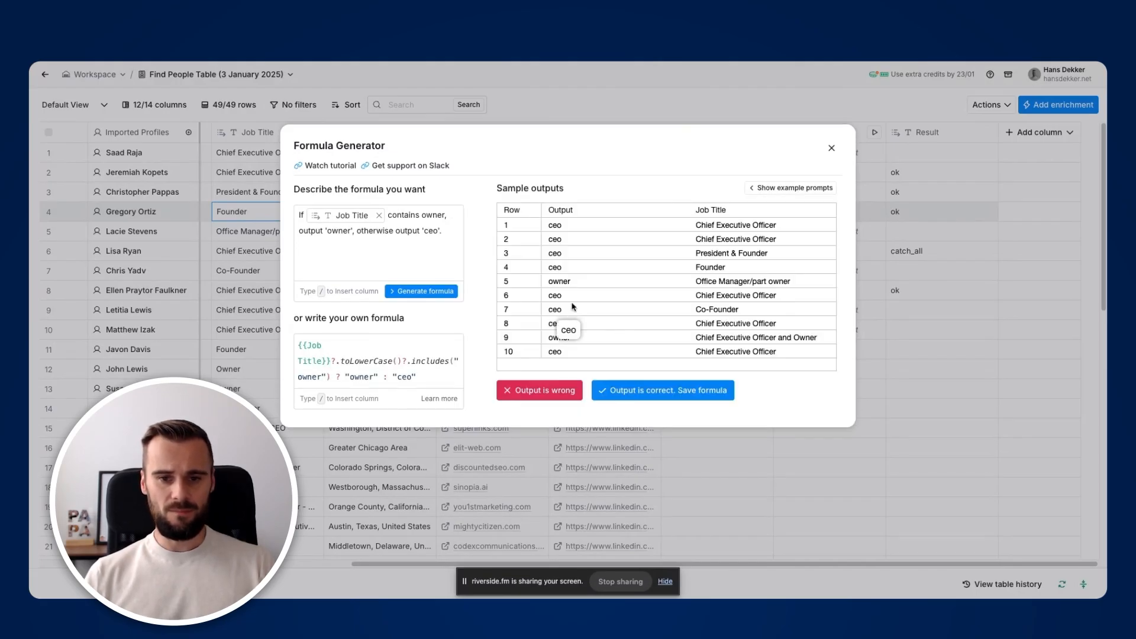
click(634, 390)
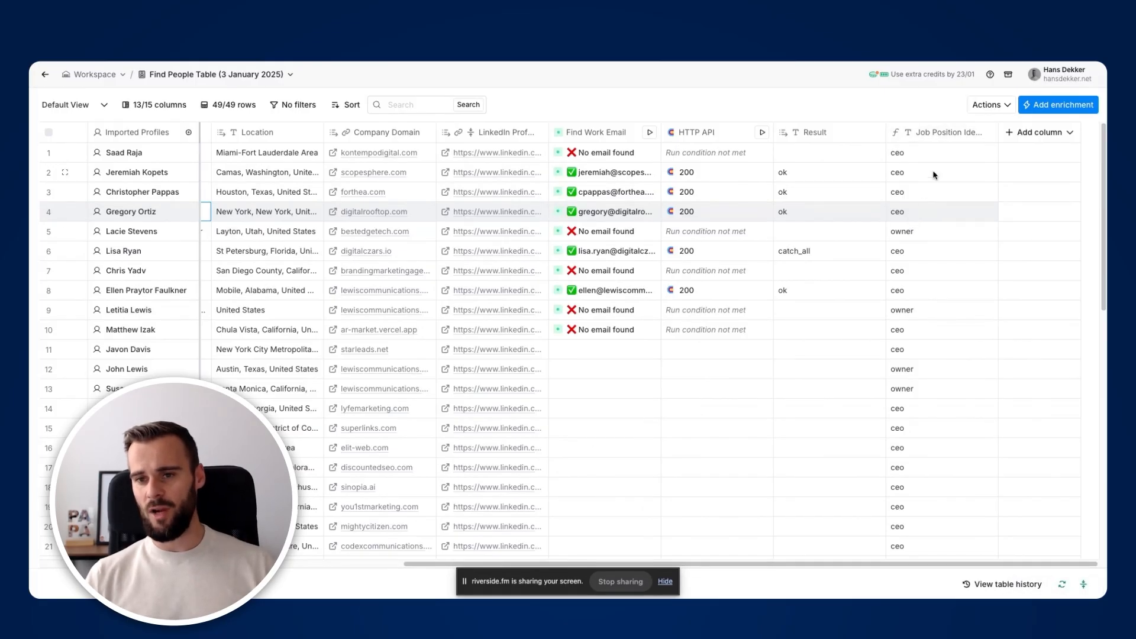
click(922, 239)
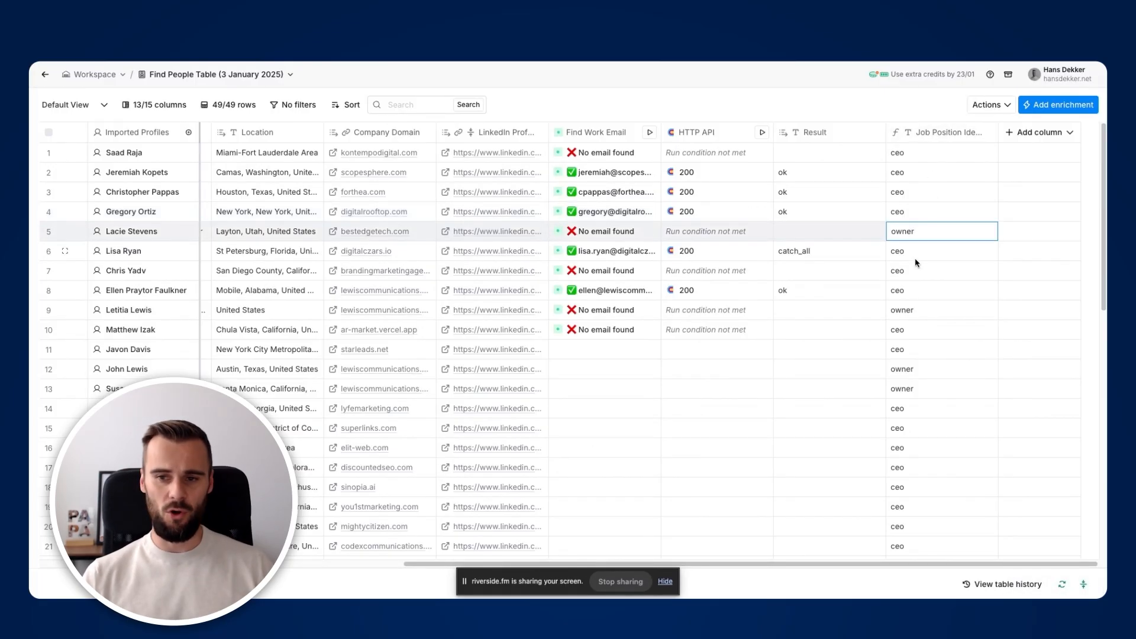
click(914, 303)
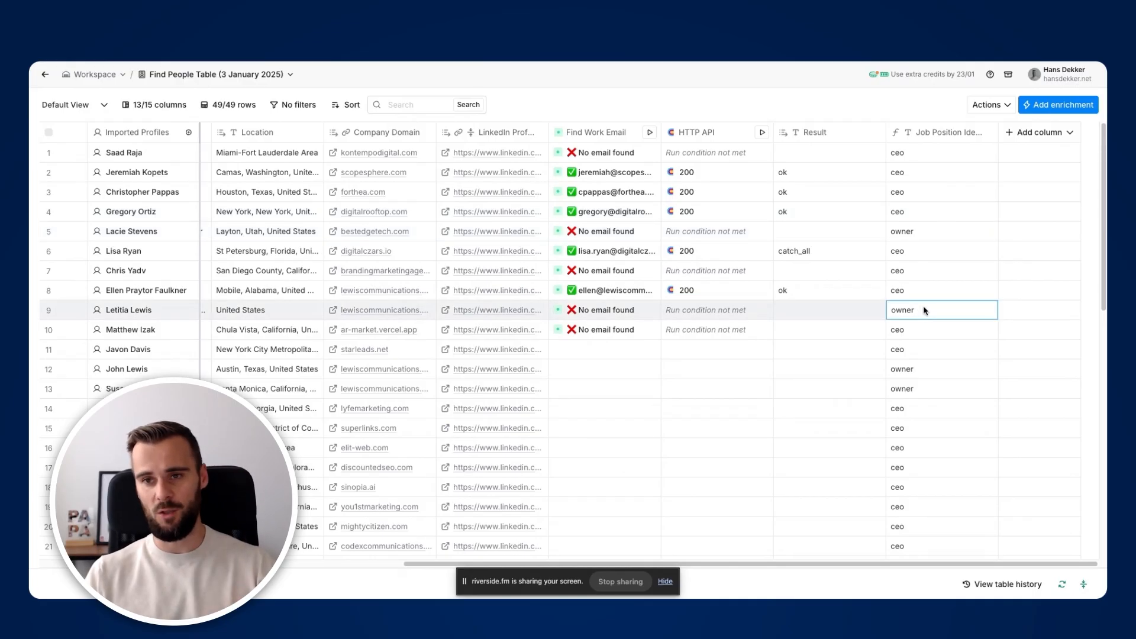
Step: Describe a new formula: if Job Position Identification equals owner, output "As the owner of your marketing agency", otherwise "As the leader of a marketing agency"
click(1042, 135)
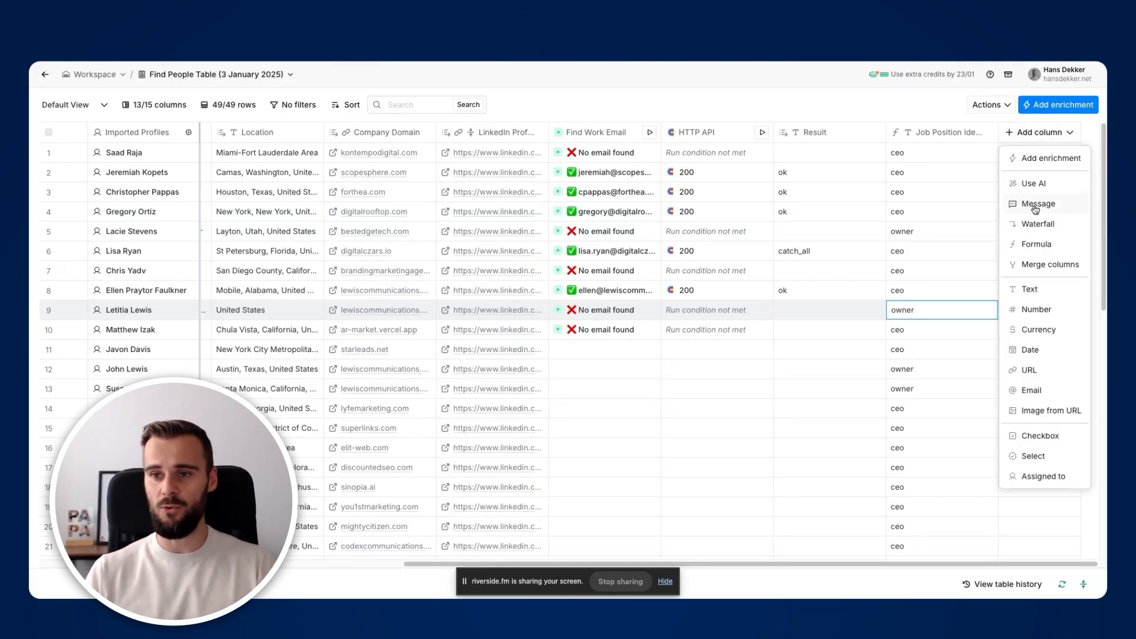
click(1033, 244)
click(452, 234)
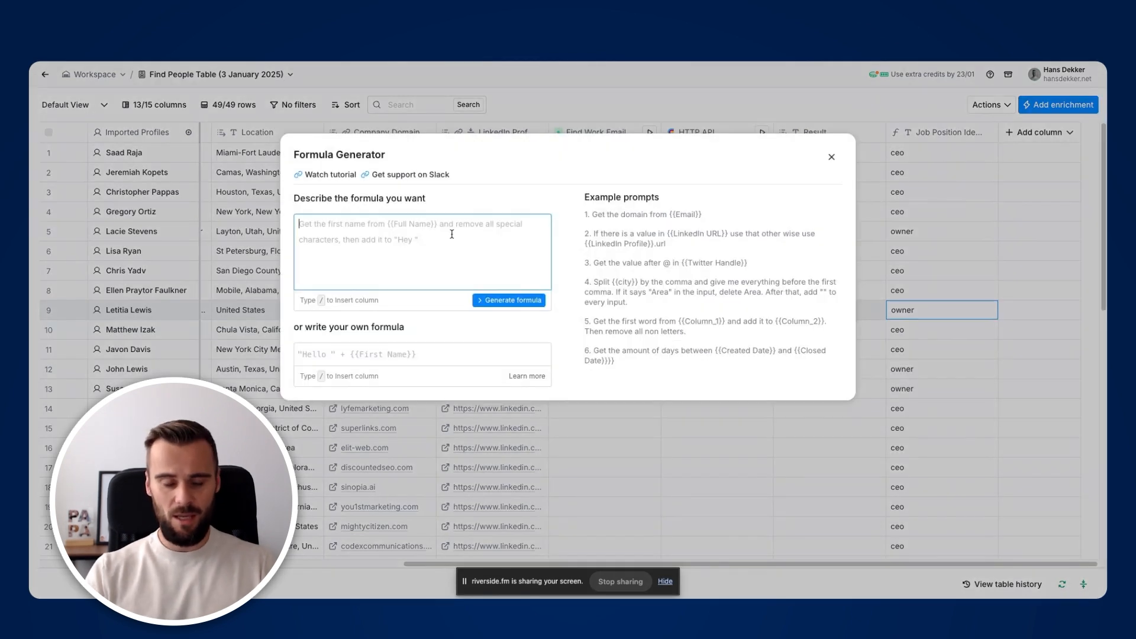
text(If /)
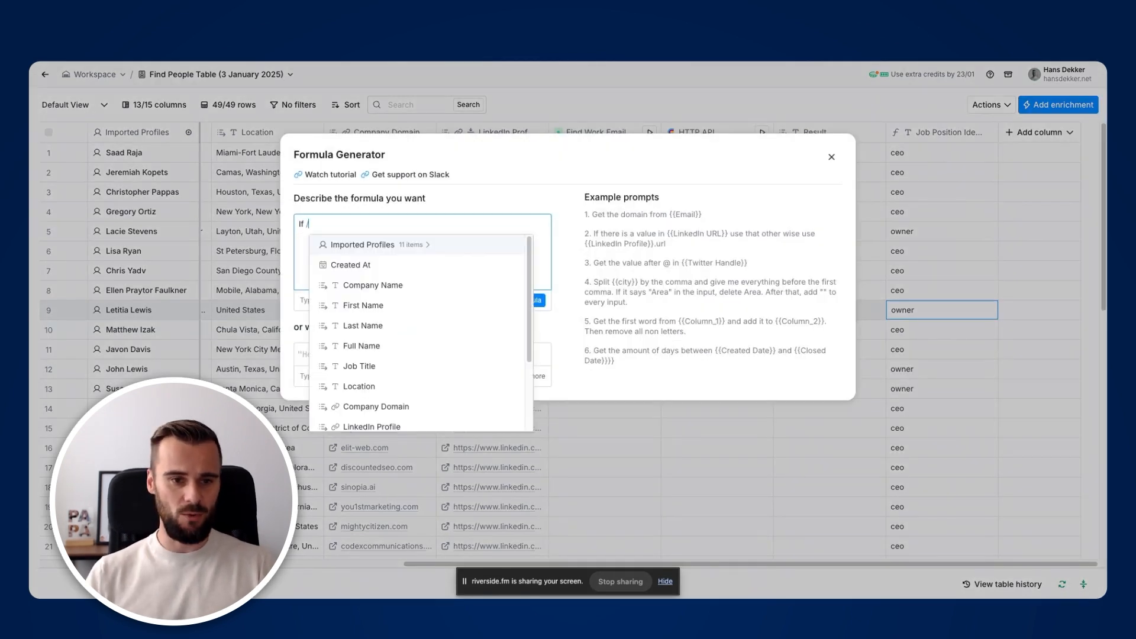
scroll(366, 331, down, 3)
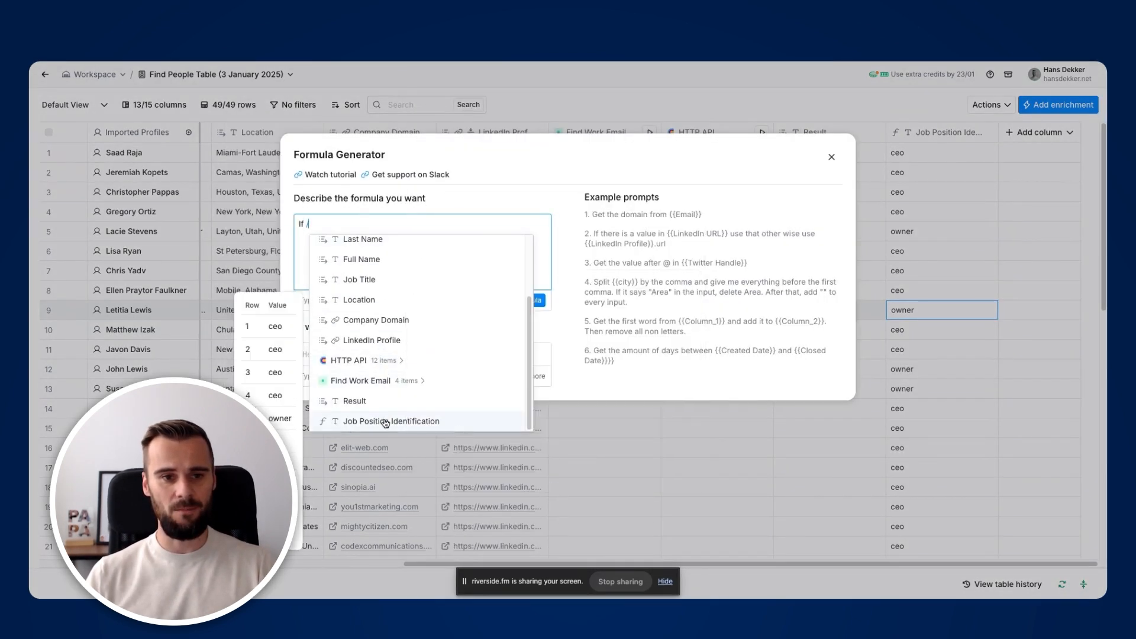
click(395, 492)
text(equals )
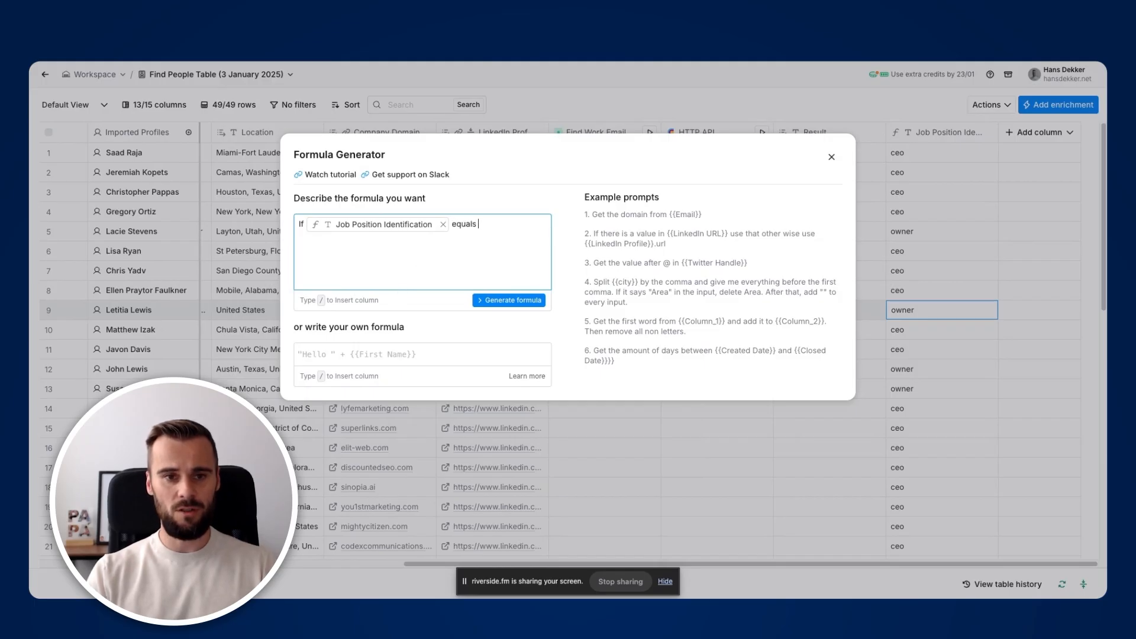
text(owner, output: )
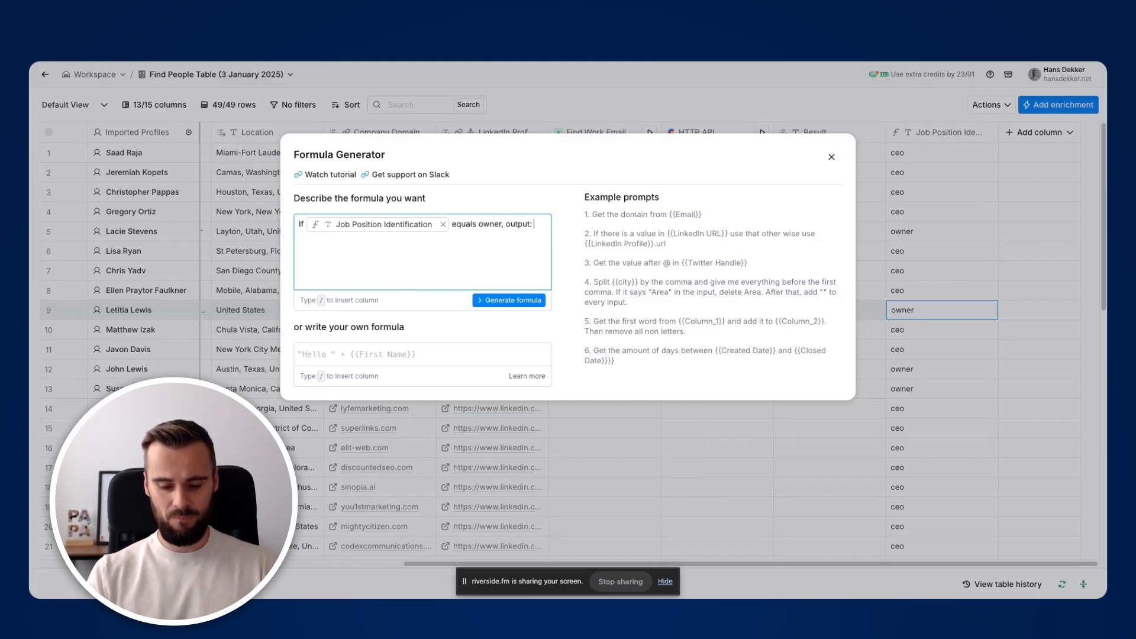
text(As the owner of )
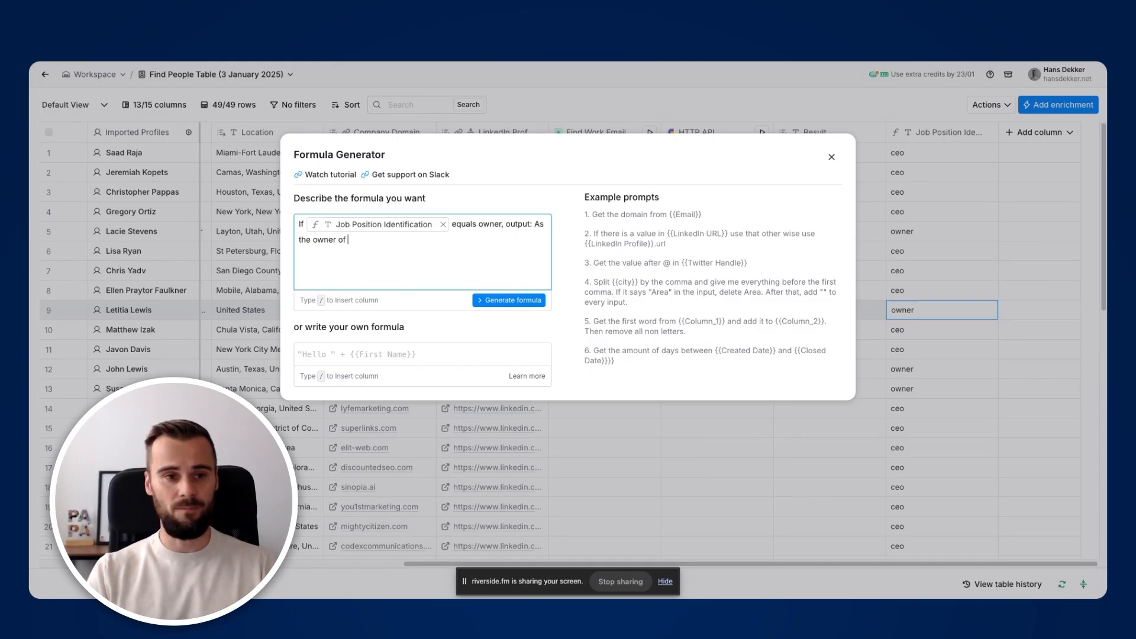
text(your mark)
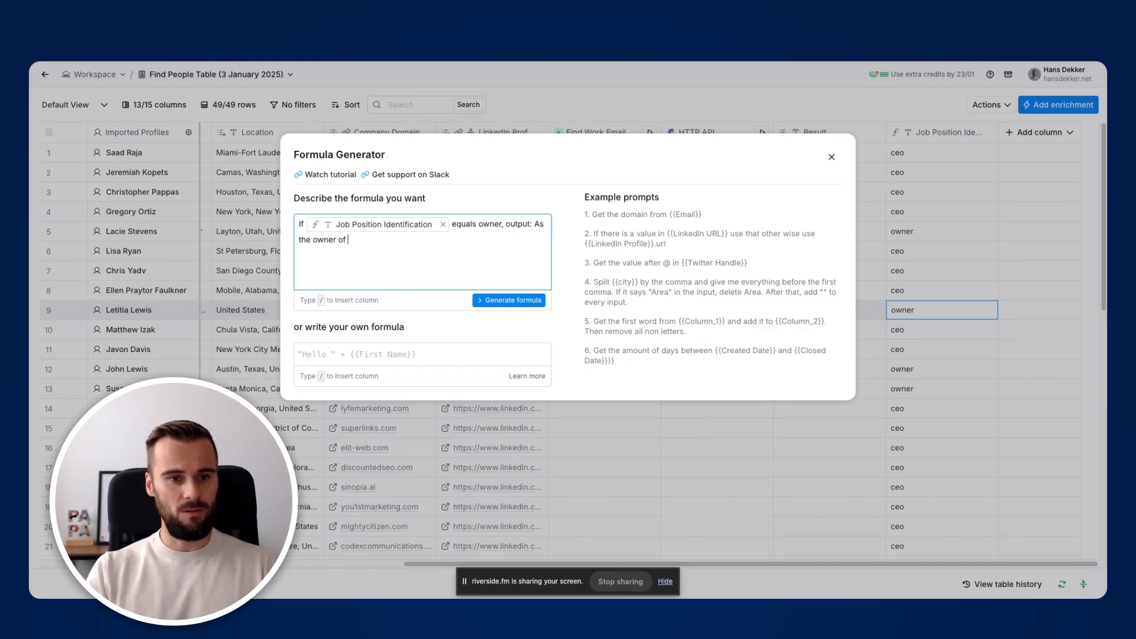
text(eting agency)
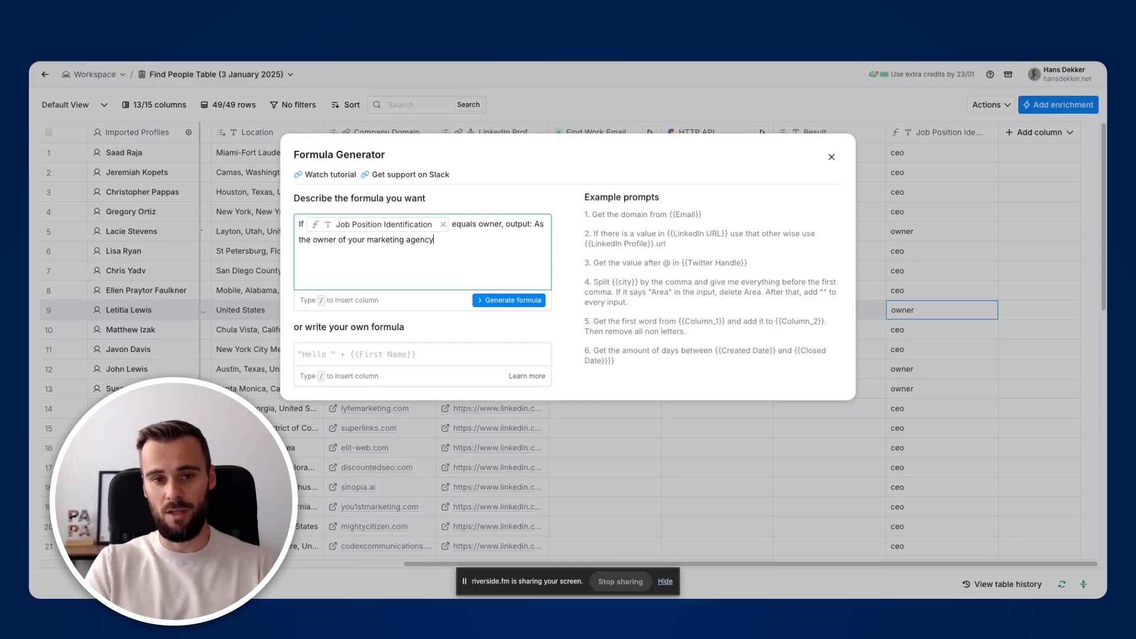
key(Return)
text(Otherwise, output: As the leader of a marketing agency)
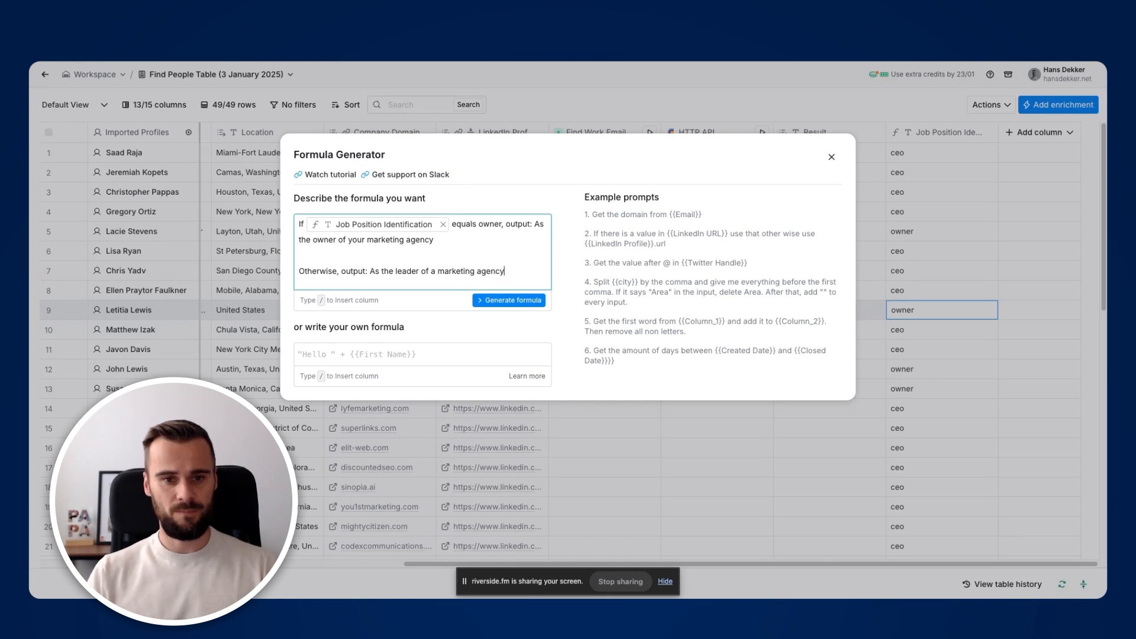
Step: Generate the opening-line formula and compare its sample outputs with each row's job position
click(486, 301)
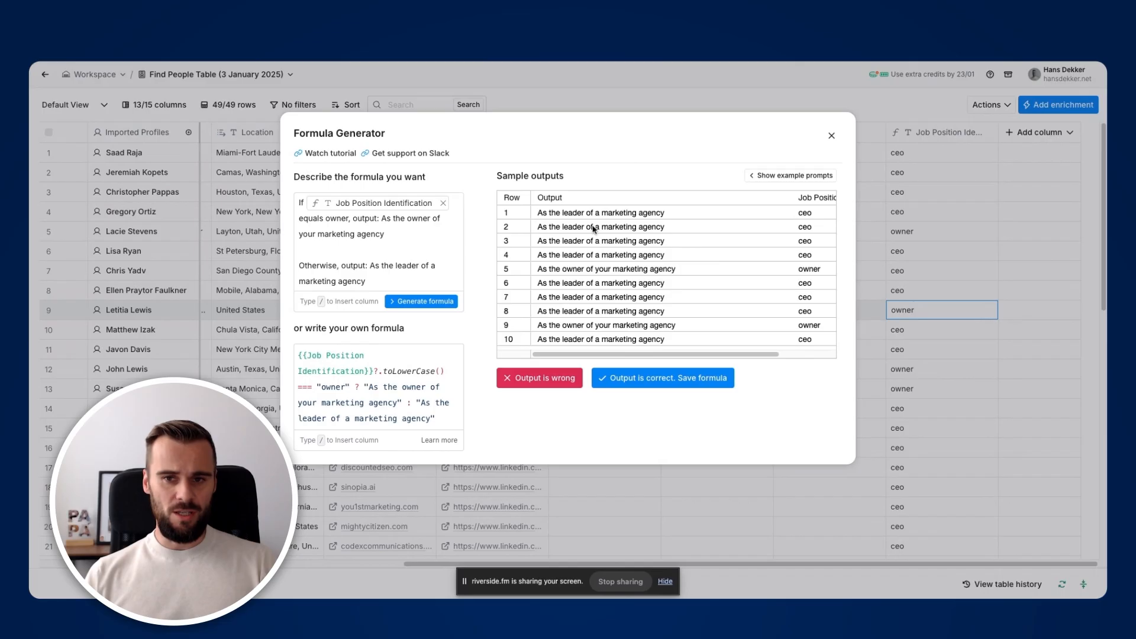
click(806, 216)
click(804, 229)
click(806, 242)
click(807, 256)
click(591, 255)
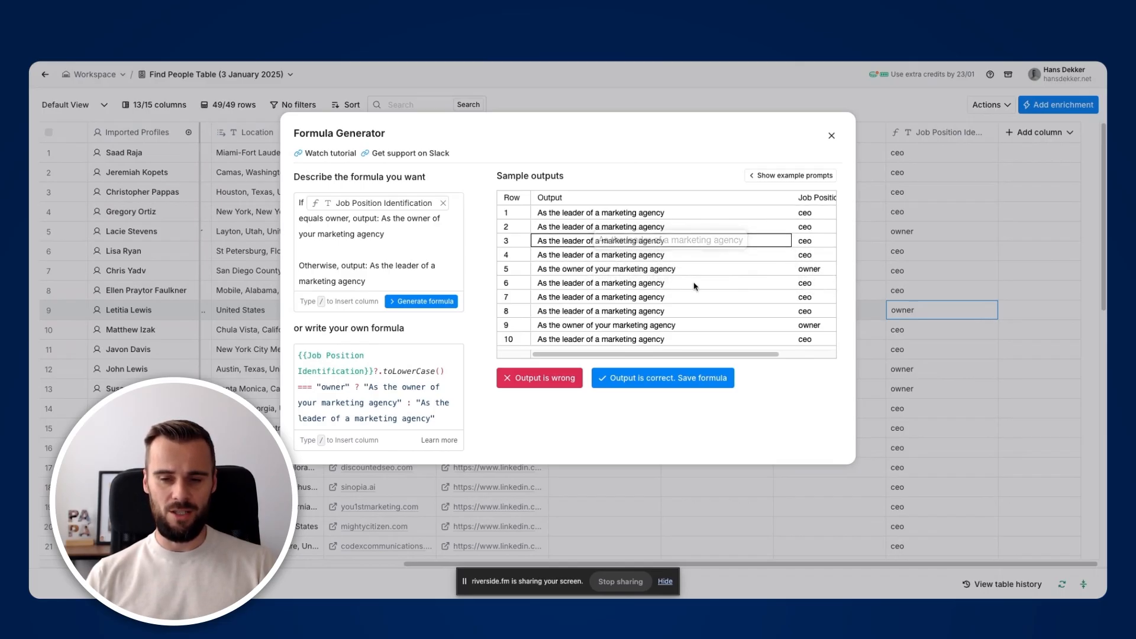
Step: Check the row 5 sample output against its job position and save the opening-line formula as a column
click(809, 268)
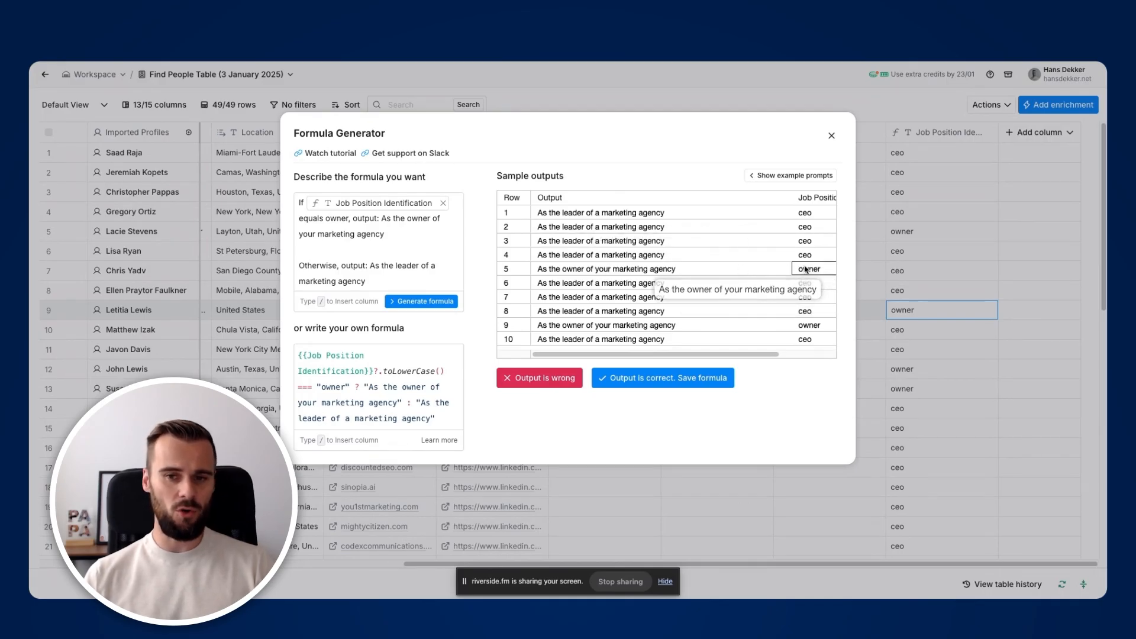
click(595, 275)
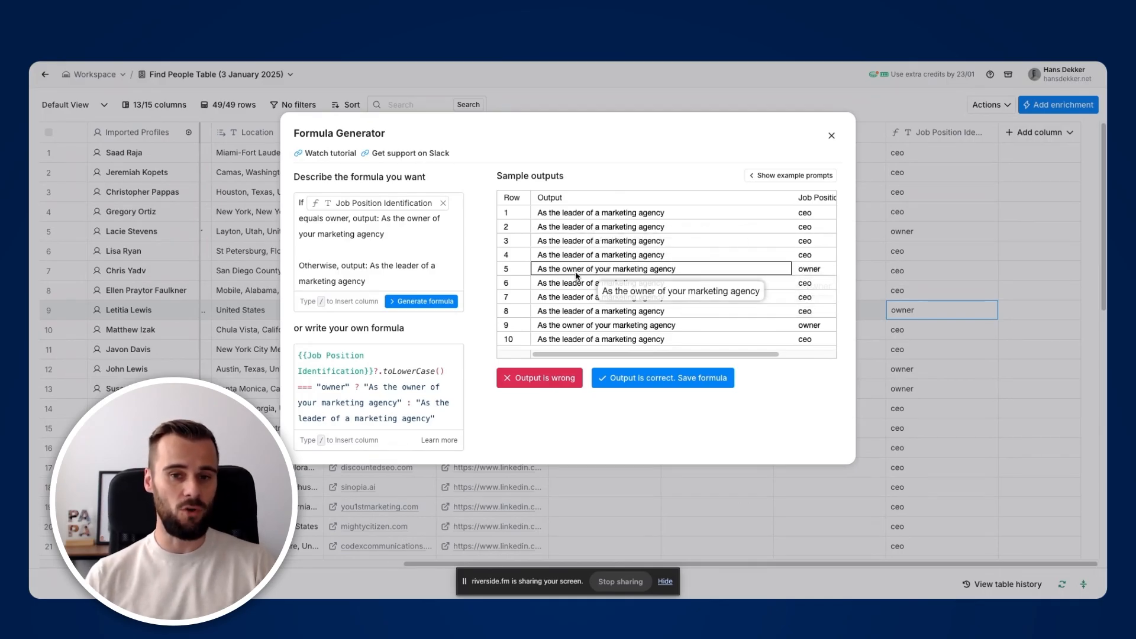
click(680, 380)
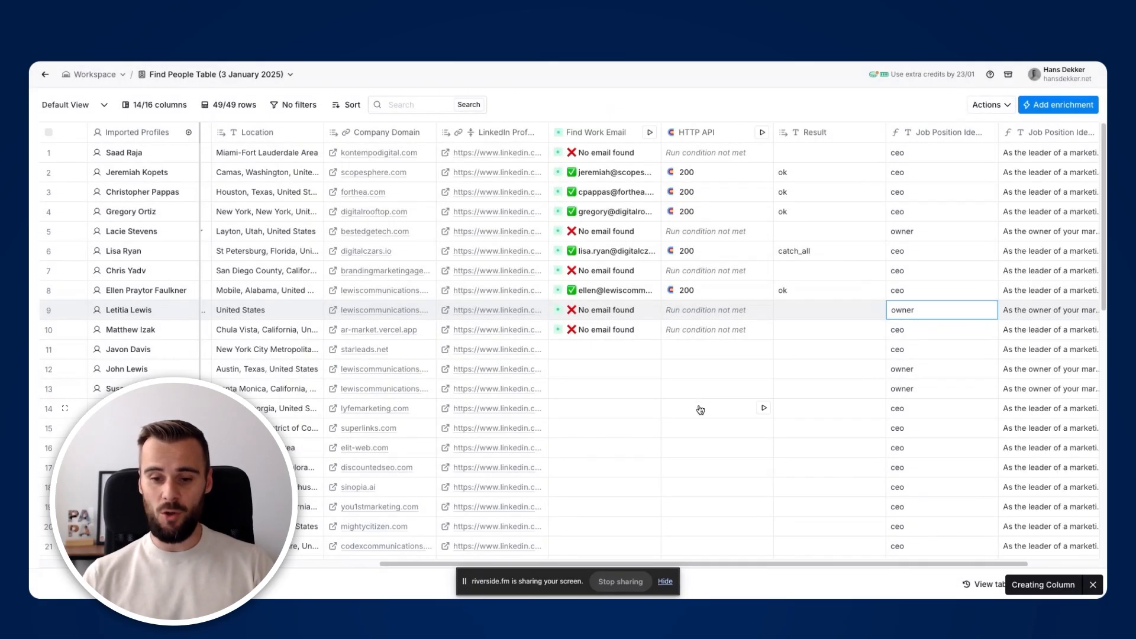
drag(753, 562, 894, 566)
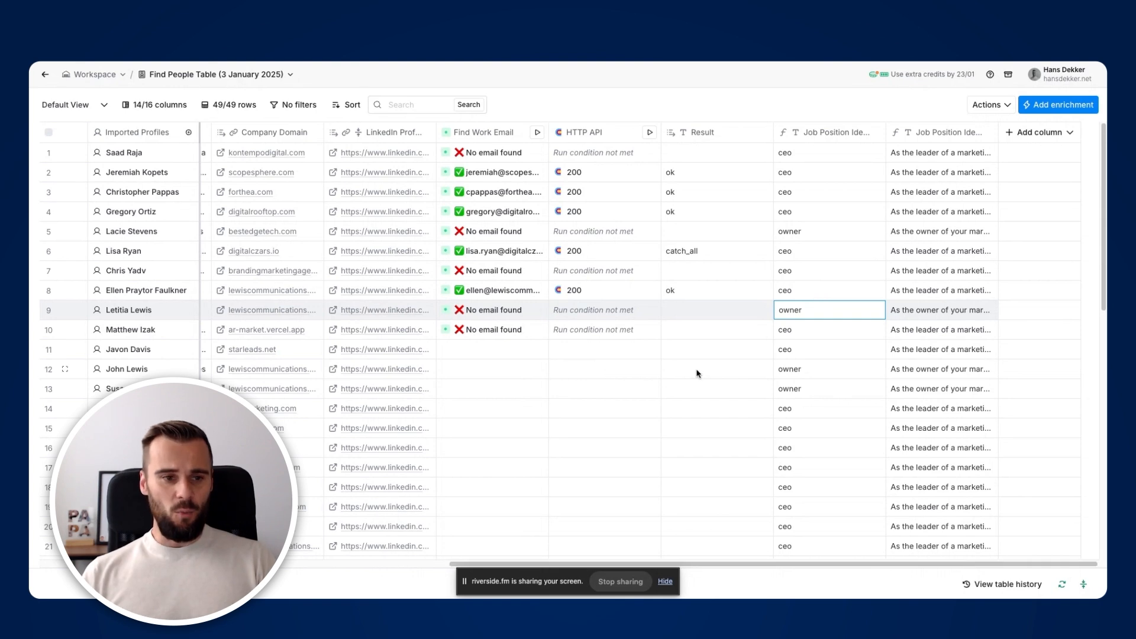
drag(811, 565, 840, 562)
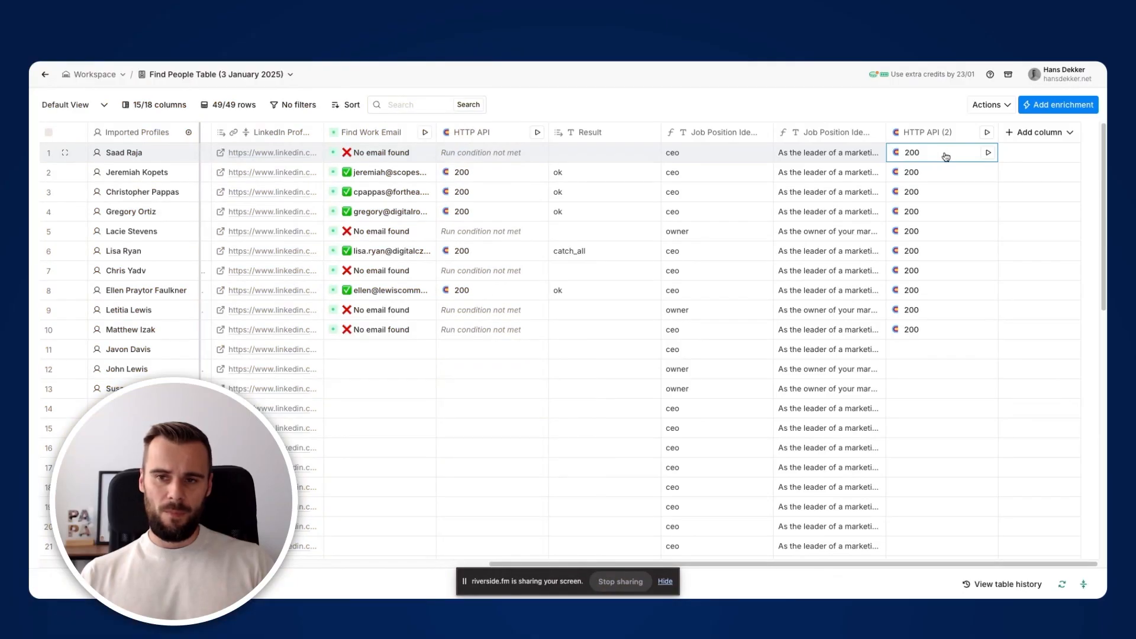
Step: Examine the first row's HTTP API (2) cell details, including the summary, headline and position fields, and close them
click(946, 155)
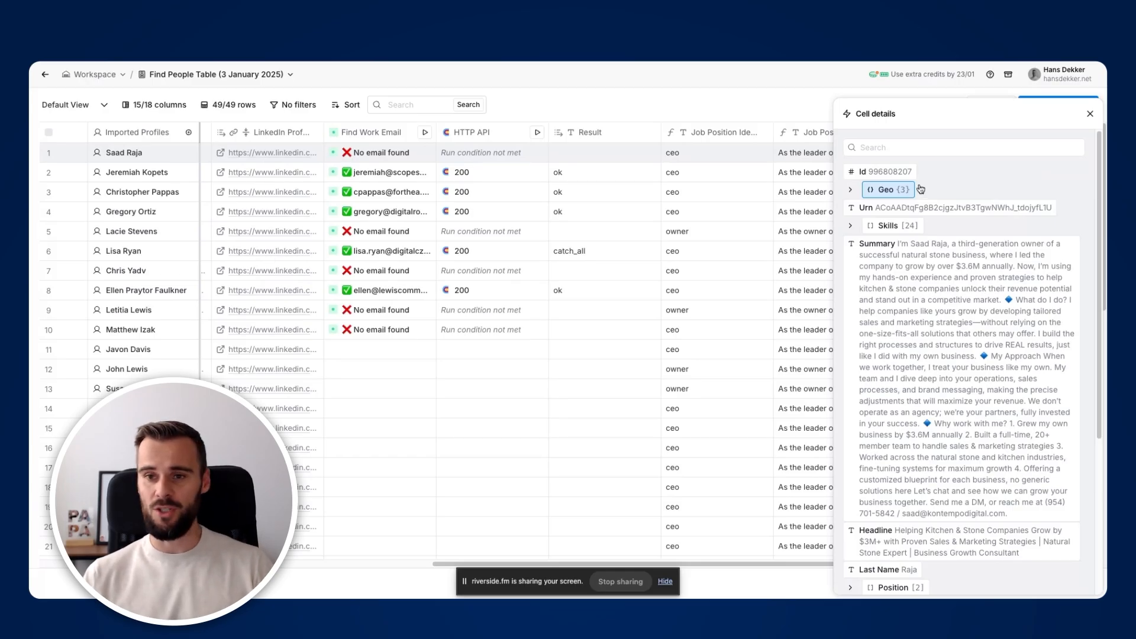
scroll(923, 267, down, 5)
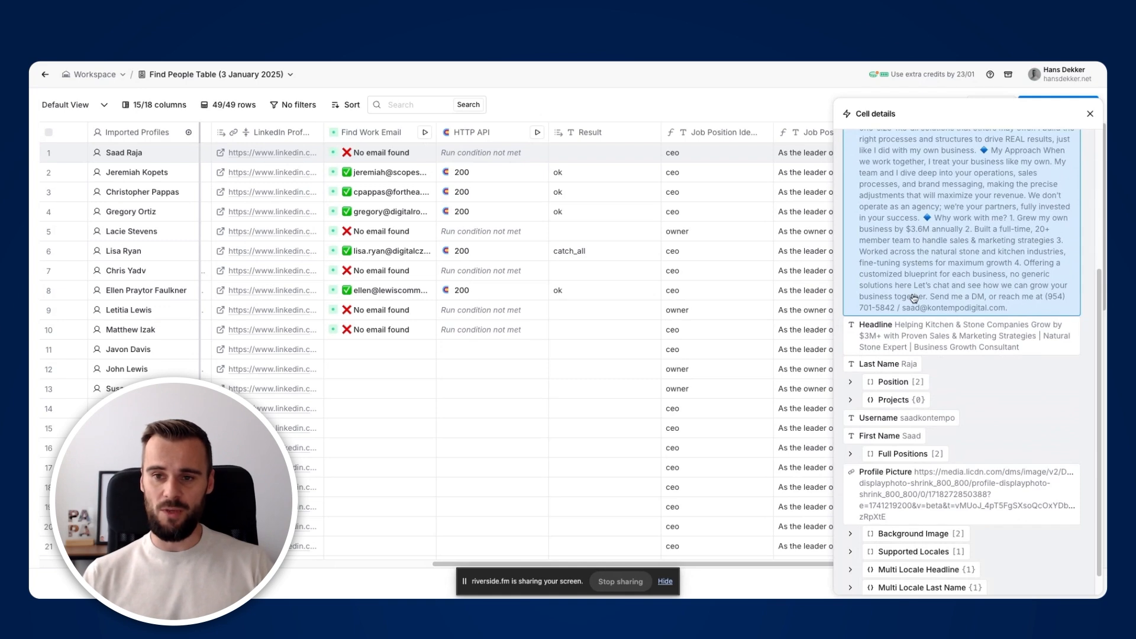
scroll(914, 299, up, 3)
scroll(911, 231, down, 3)
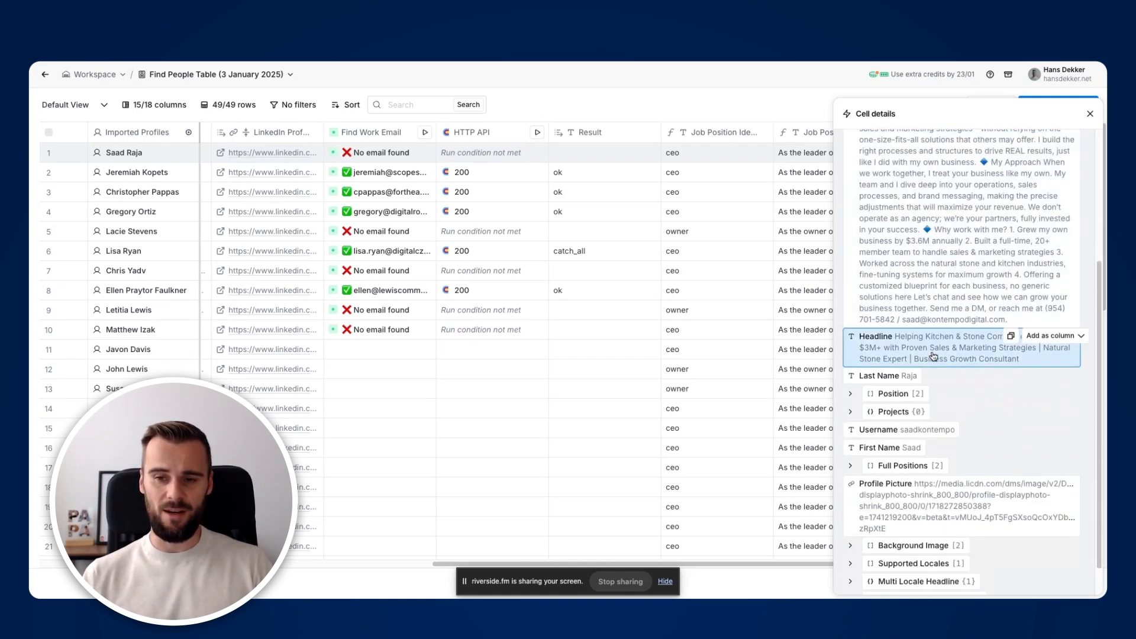
scroll(938, 355, down, 1)
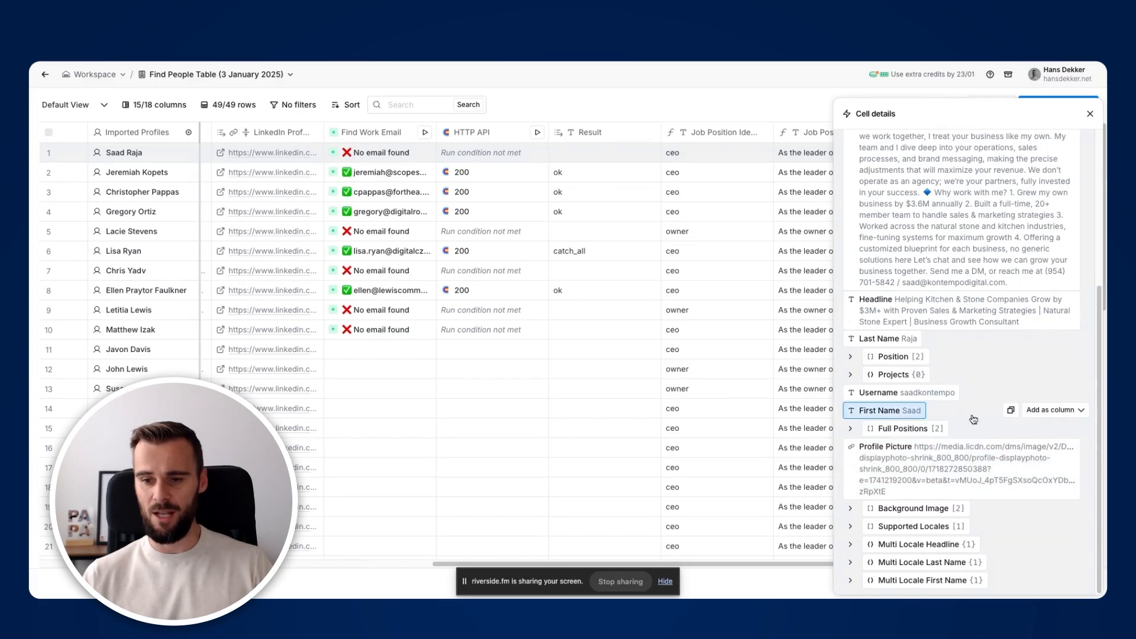
click(1090, 114)
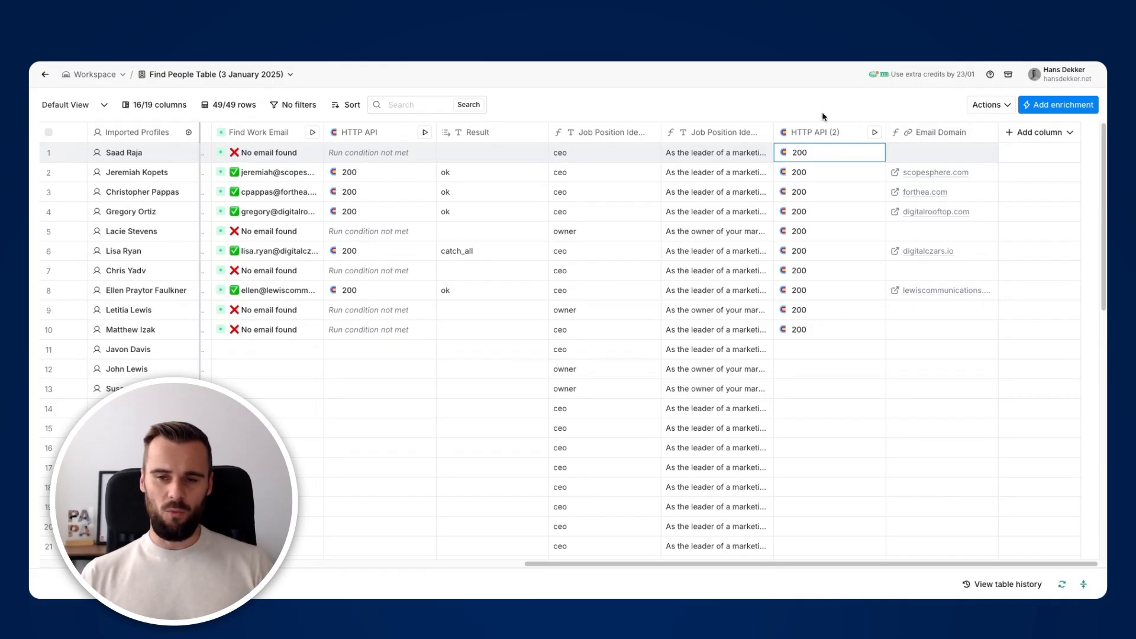
Step: Add a Use AI enrichment for web research and set its model to OpenAI GPT 4o Mini
click(1041, 107)
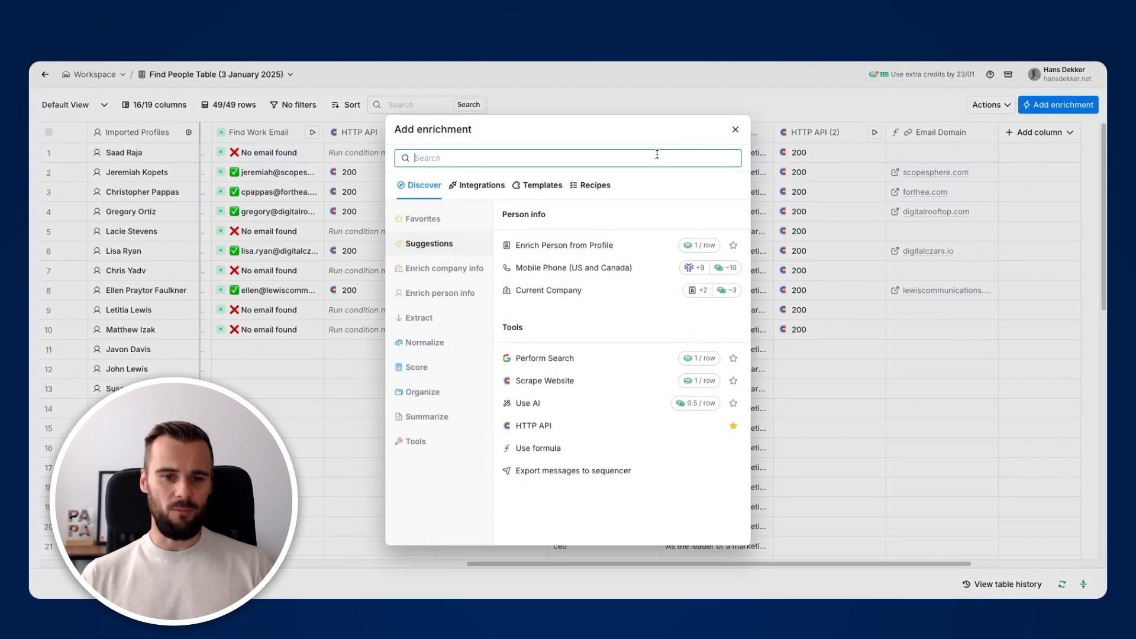
click(524, 407)
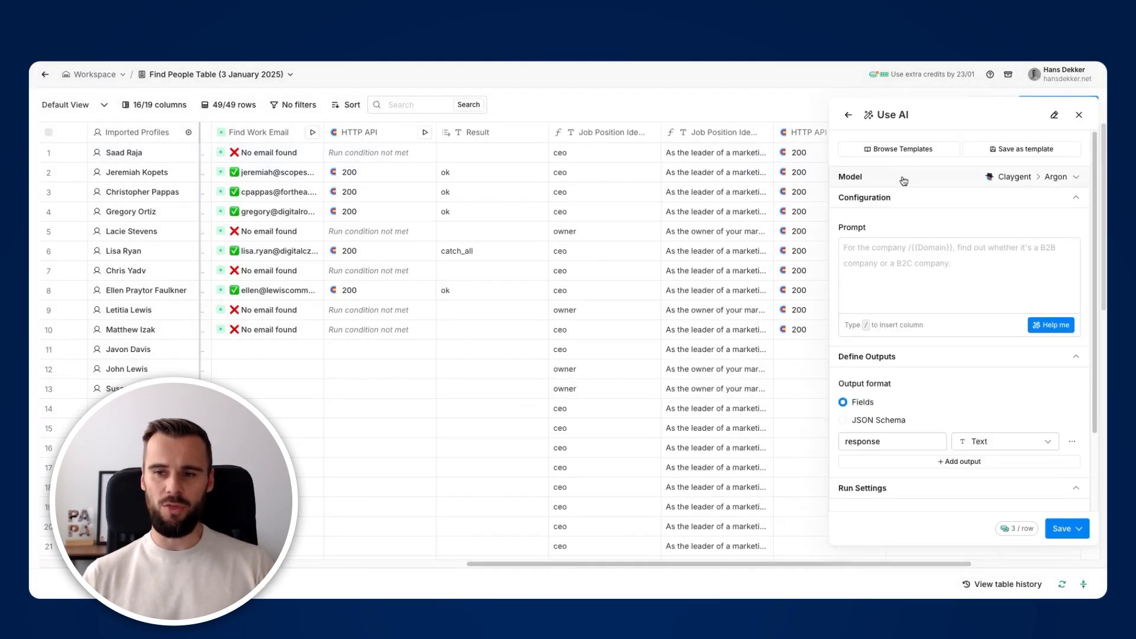
click(930, 181)
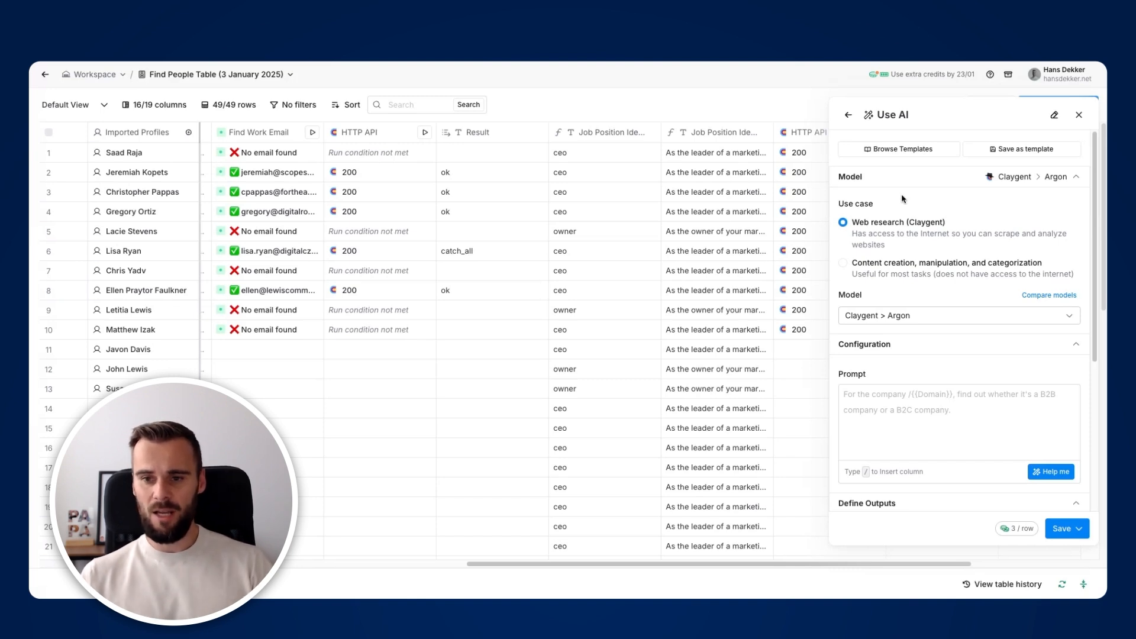
scroll(912, 297, down, 1)
click(915, 301)
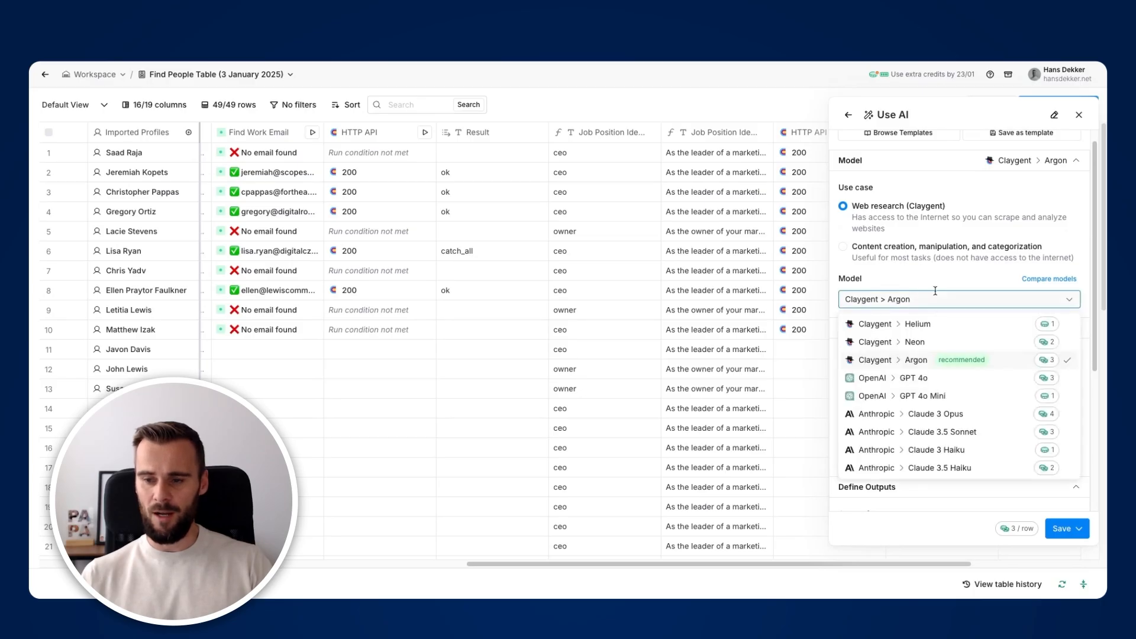
click(933, 396)
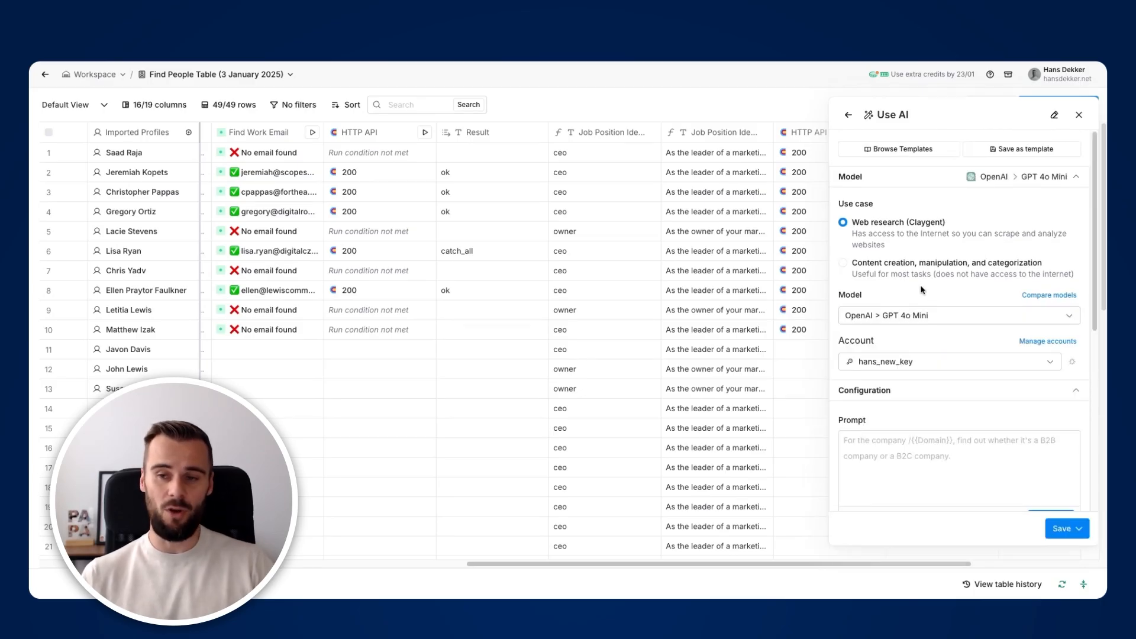
Step: Apply the saved template "Website > Company Description Generator" with Company Domain as the website
click(903, 151)
click(496, 175)
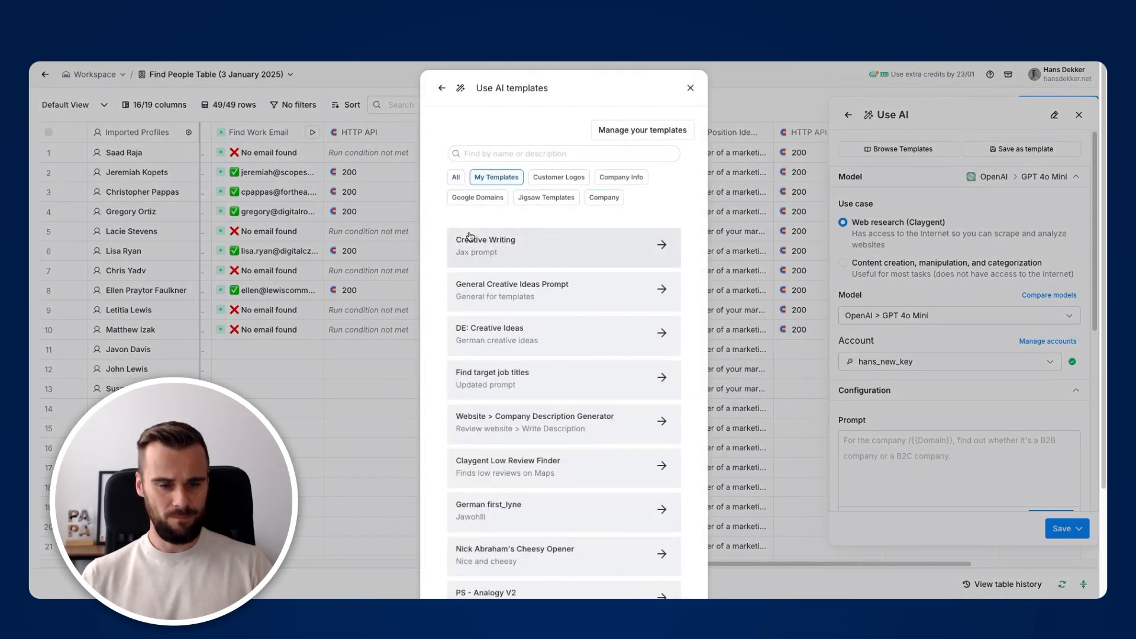
click(514, 423)
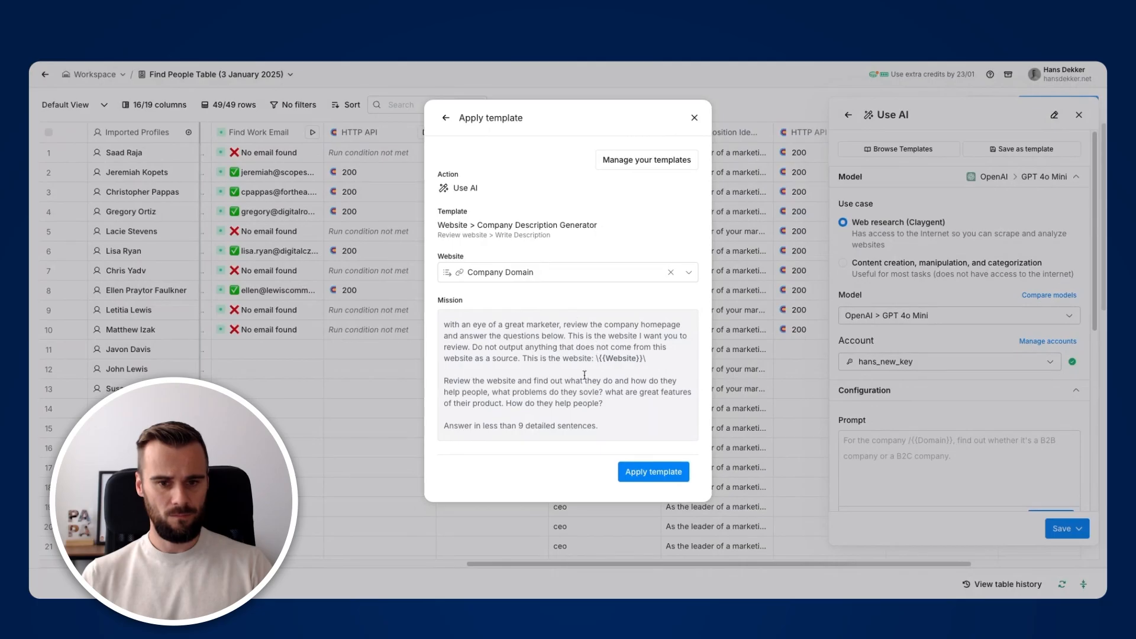
click(632, 477)
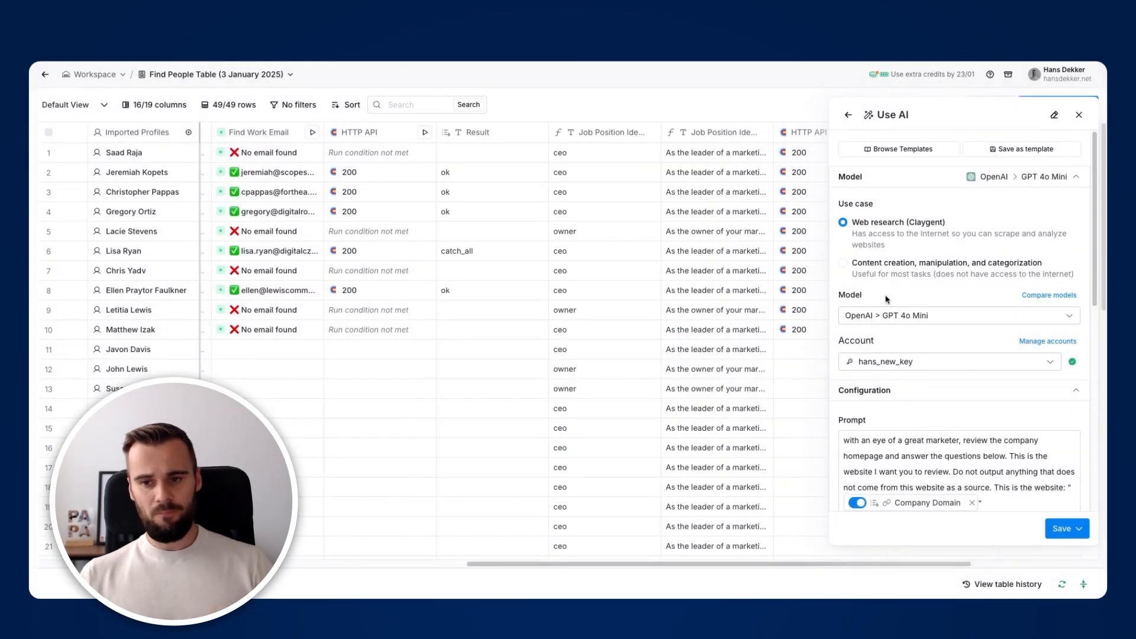
Step: Correct the misspelled word "sovle" to "solve" in the website review prompt
scroll(910, 400, down, 3)
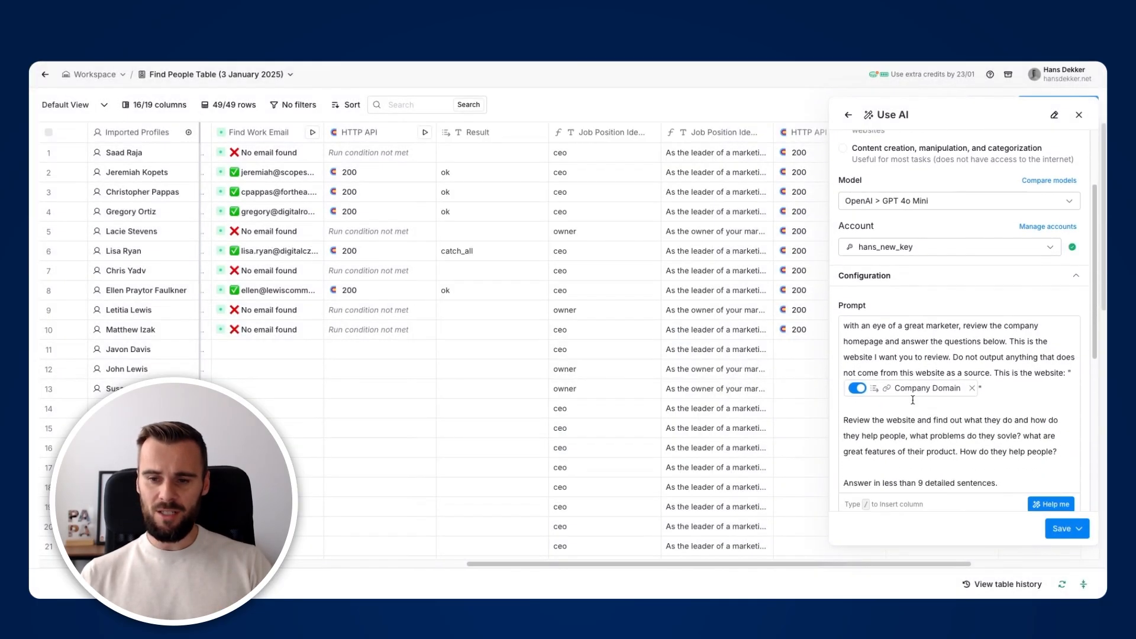
click(904, 393)
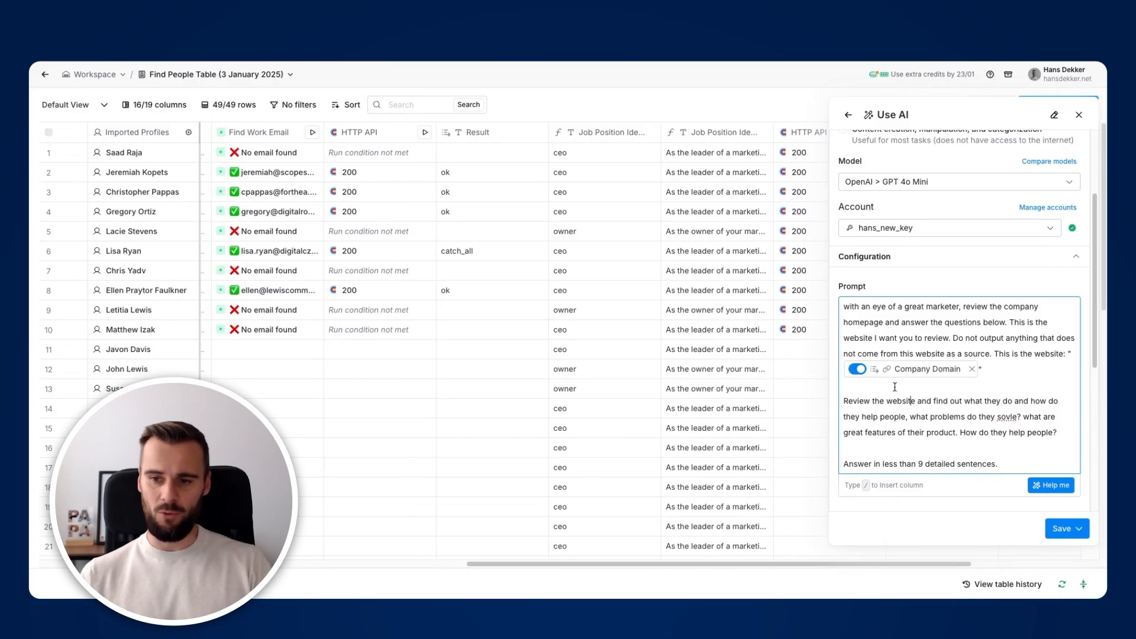
scroll(896, 393, down, 1)
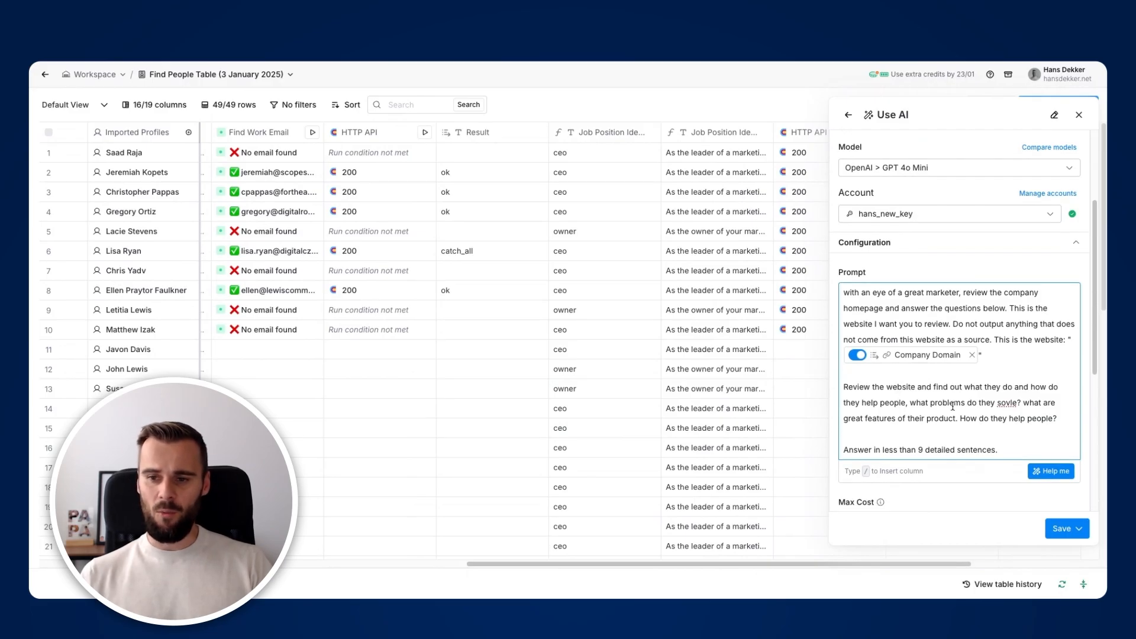
click(1012, 403)
key(BackSpace)
key(BackSpace)
text(;ve)
key(BackSpace)
key(BackSpace)
key(BackSpace)
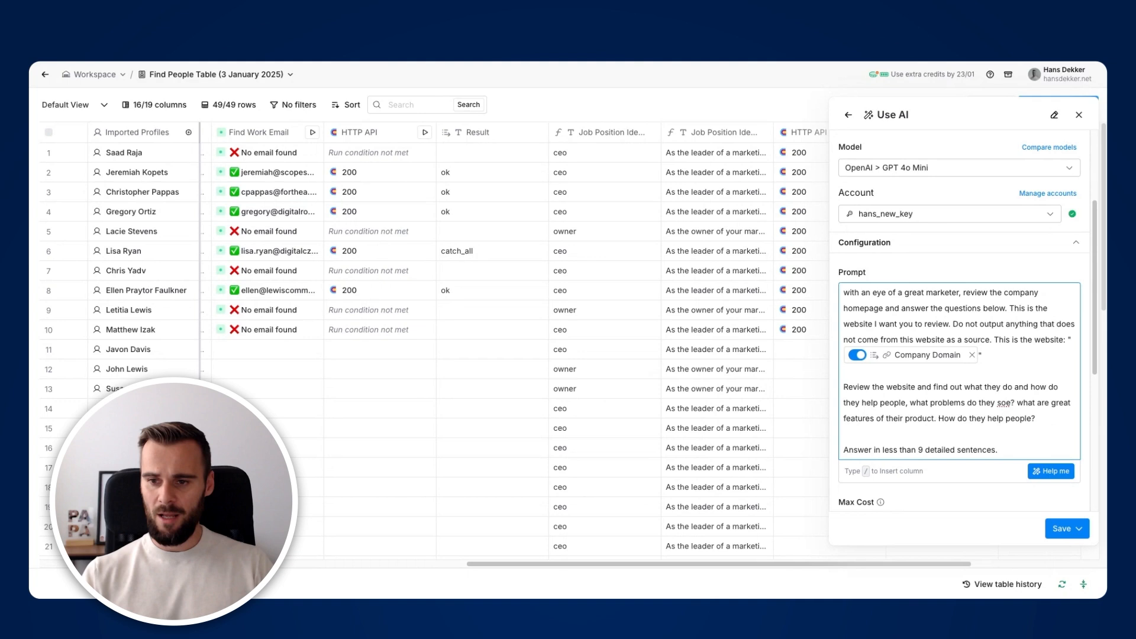
text(lv)
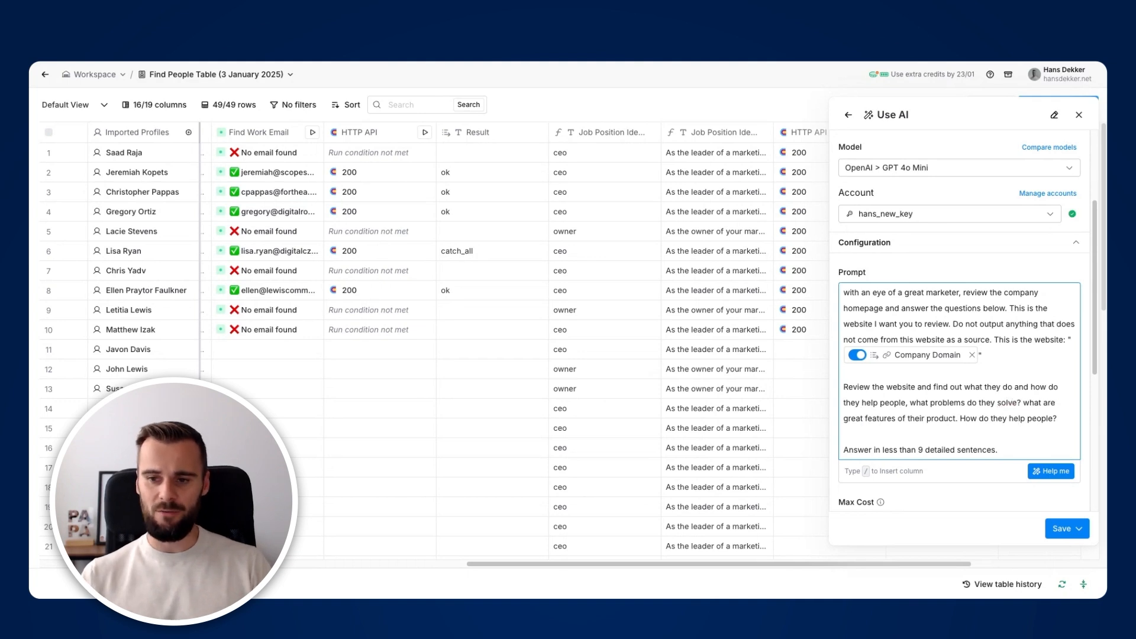
Step: Look over the rest of the website review configuration and save the AI enrichment
scroll(969, 438, down, 2)
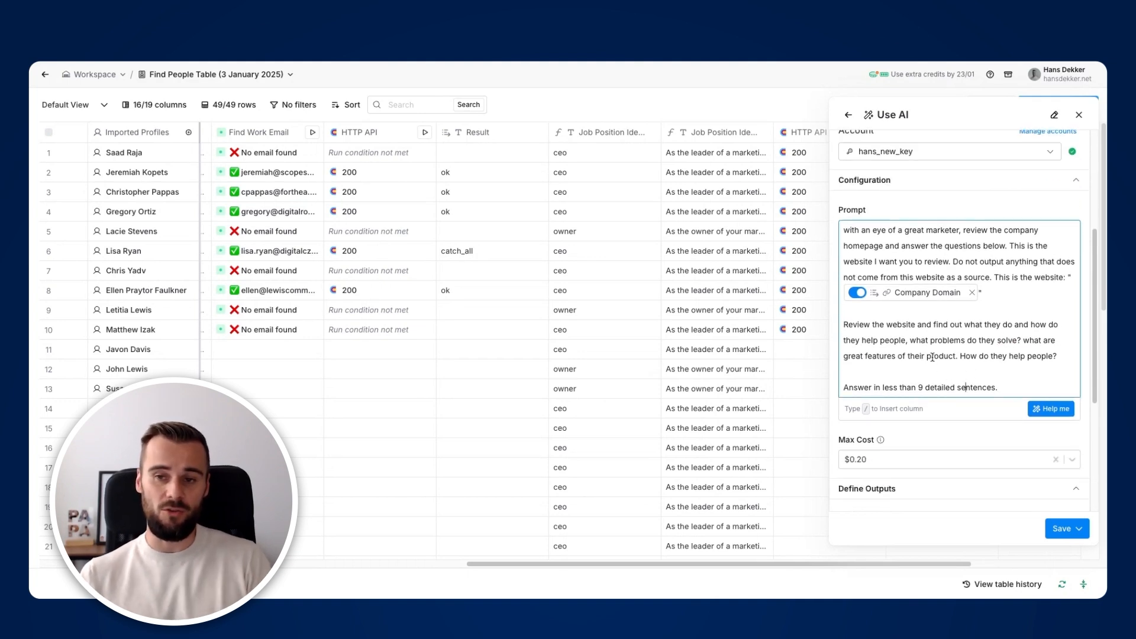
scroll(931, 361, up, 5)
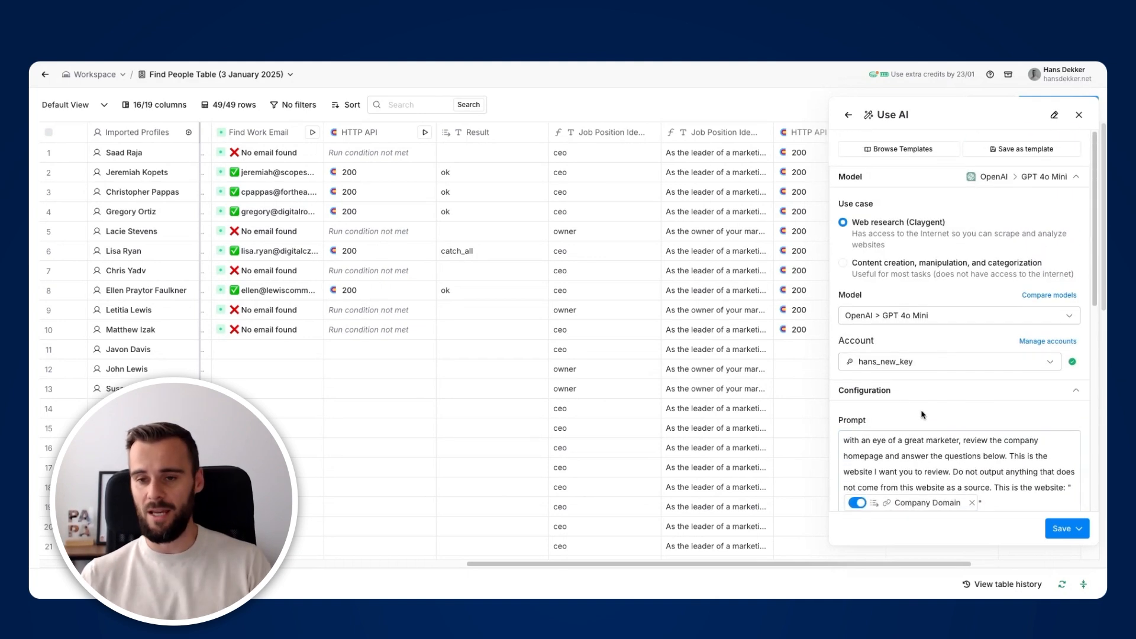
click(1062, 528)
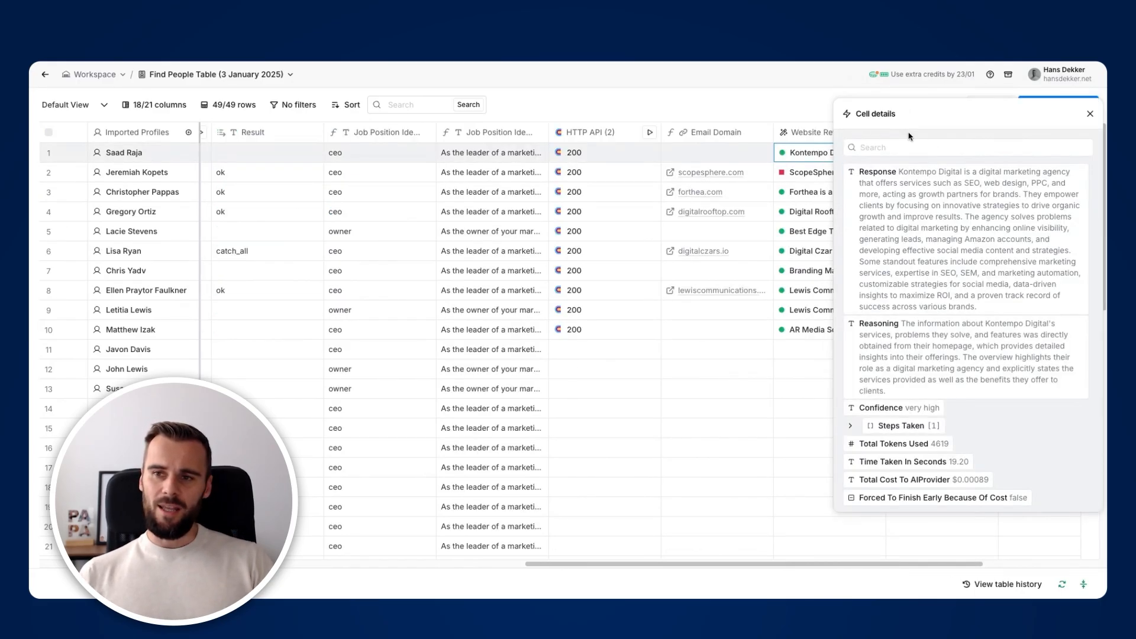
Step: Read the AI response and reasoning in the first row's Website Review cell details, closing them when done
click(1089, 114)
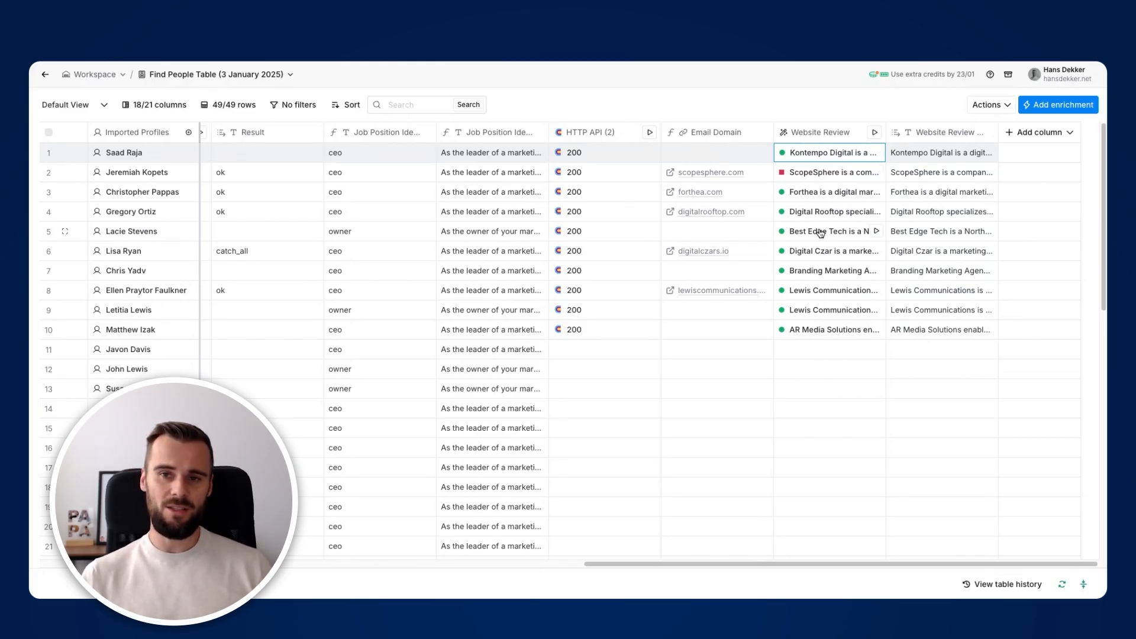
click(821, 153)
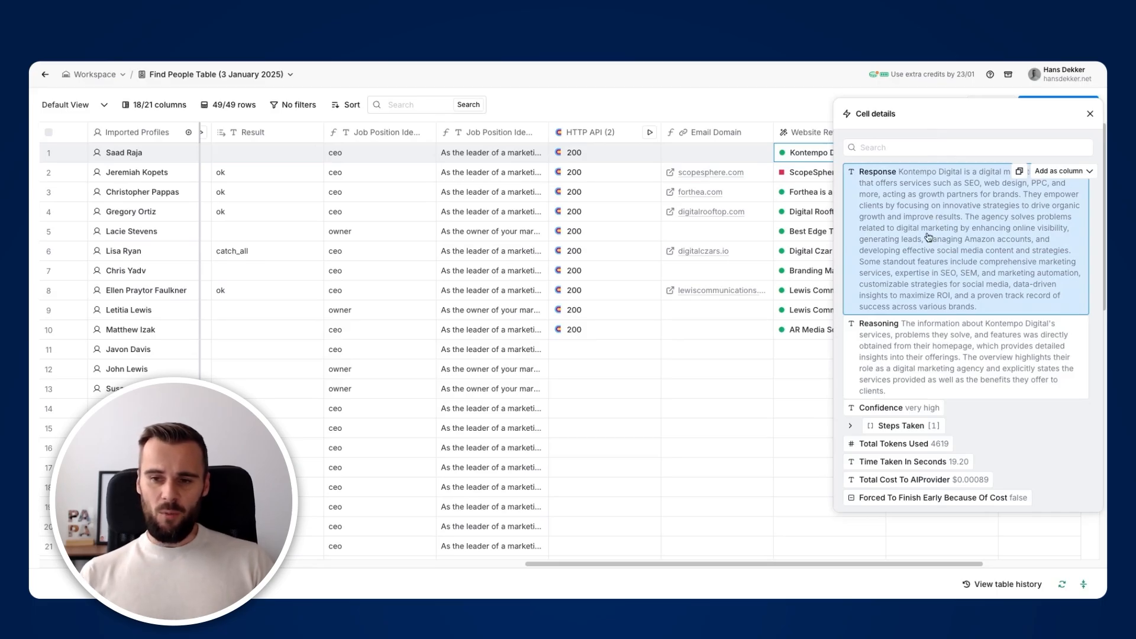
click(1089, 114)
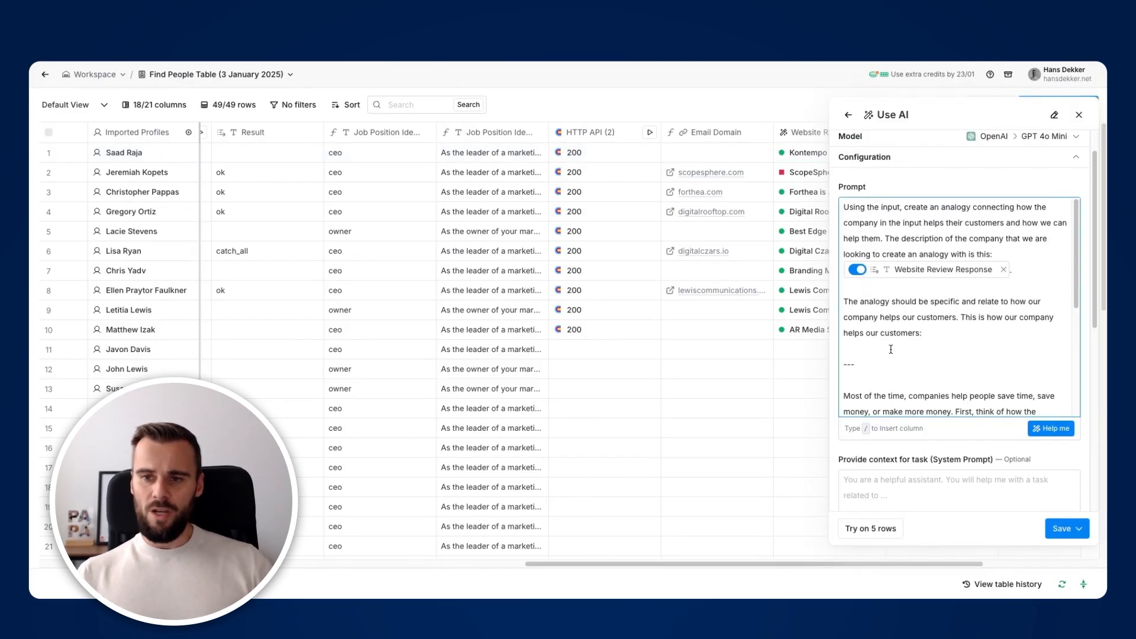
Step: Review the analogy prompt, paste the ClayMBA company description below "This is how our company helps our customers:" and preview the Website Review Response values
click(890, 349)
scroll(894, 346, up, 1)
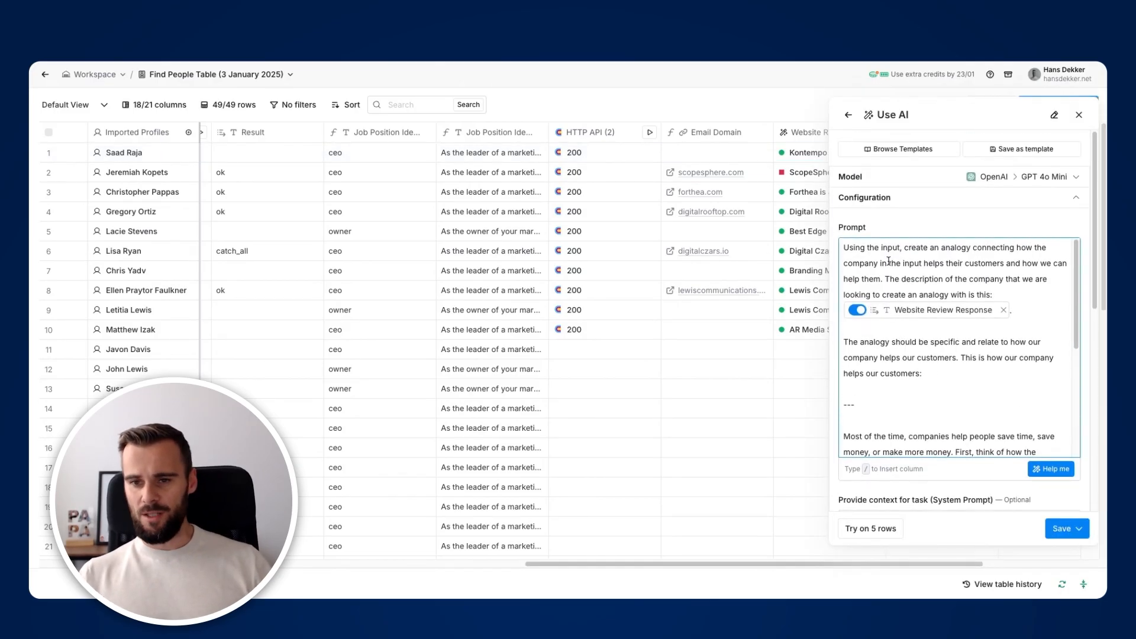
scroll(894, 284, down, 5)
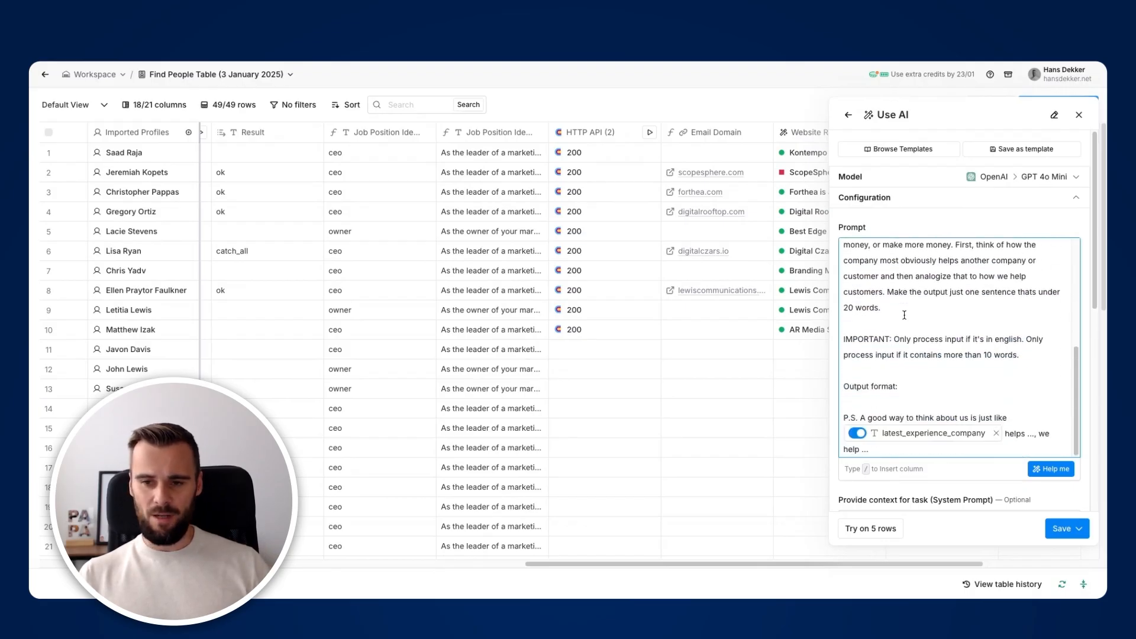
scroll(905, 316, down, 1)
scroll(925, 321, up, 3)
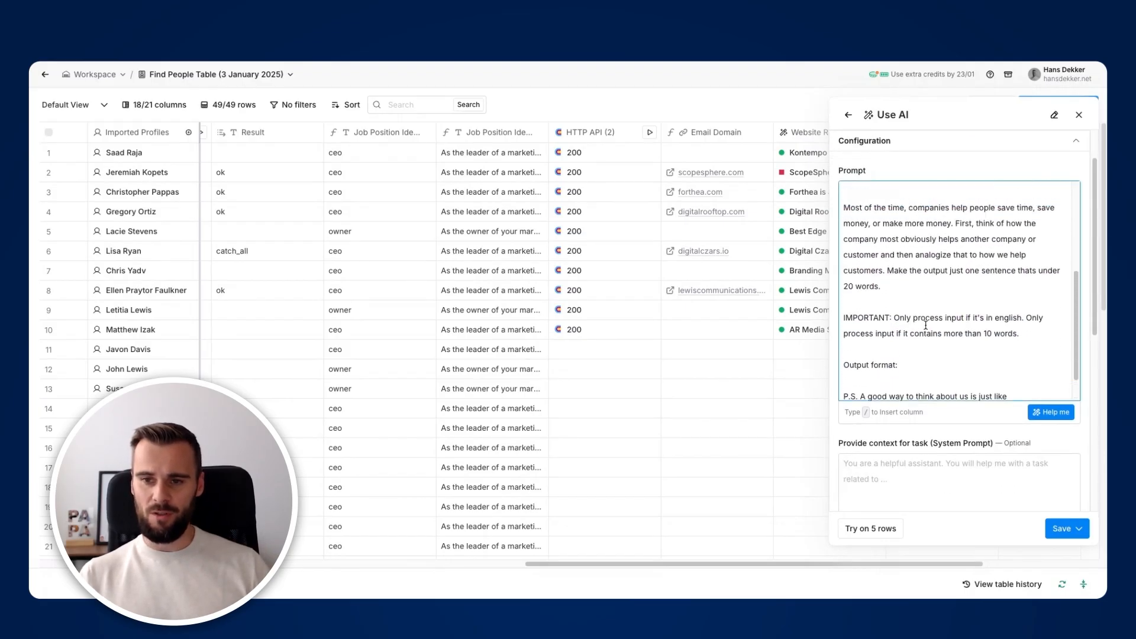
scroll(924, 321, up, 3)
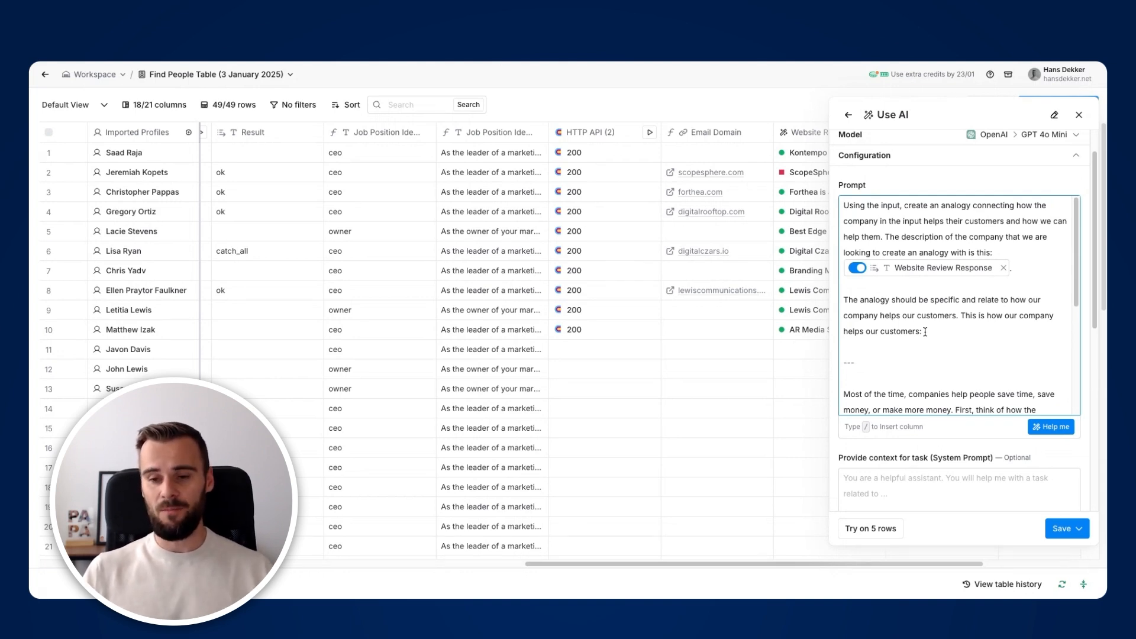
key(ctrl+v)
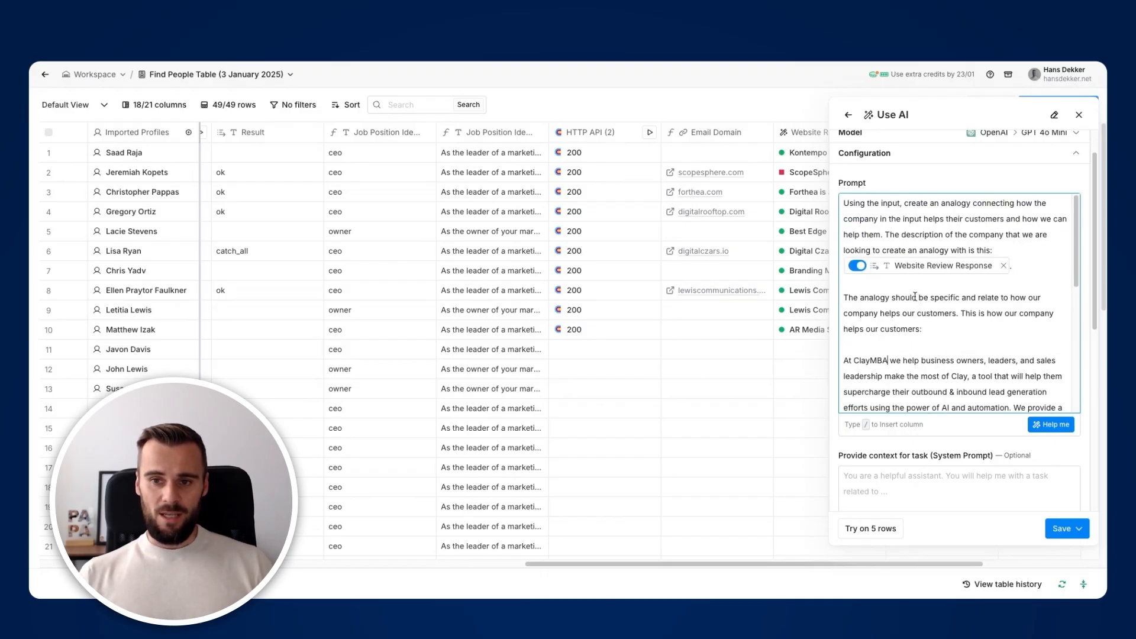
mouse_move(918, 269)
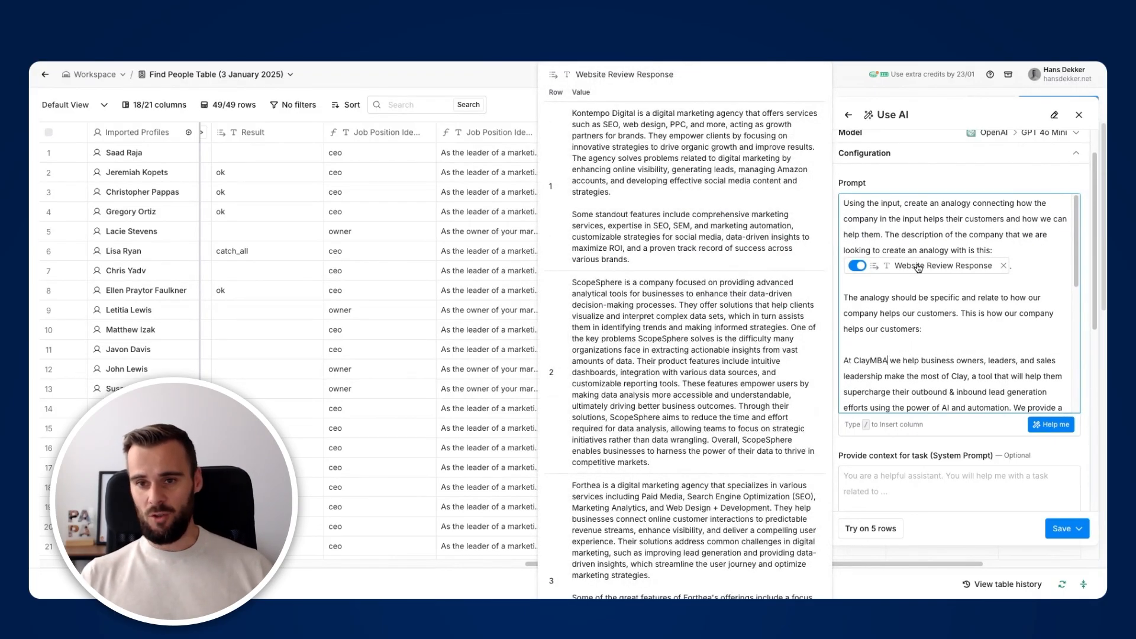
Step: Read the analogy prompt's ClayMBA company description, the sentence-length instructions and the input rules
scroll(918, 269, down, 1)
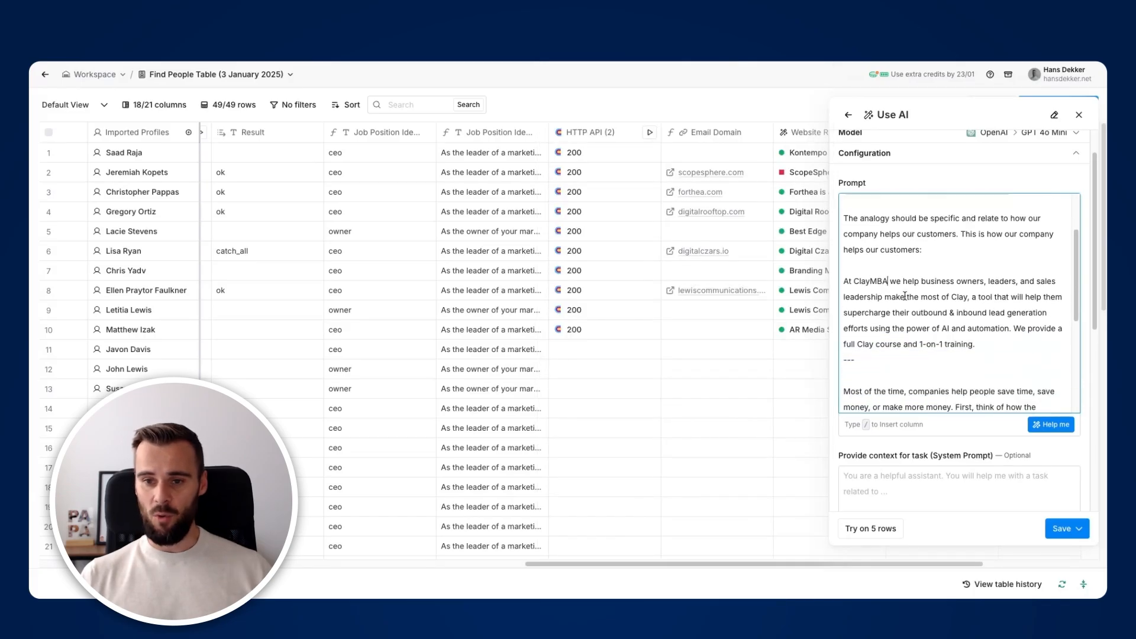
drag(844, 282, 979, 344)
click(977, 344)
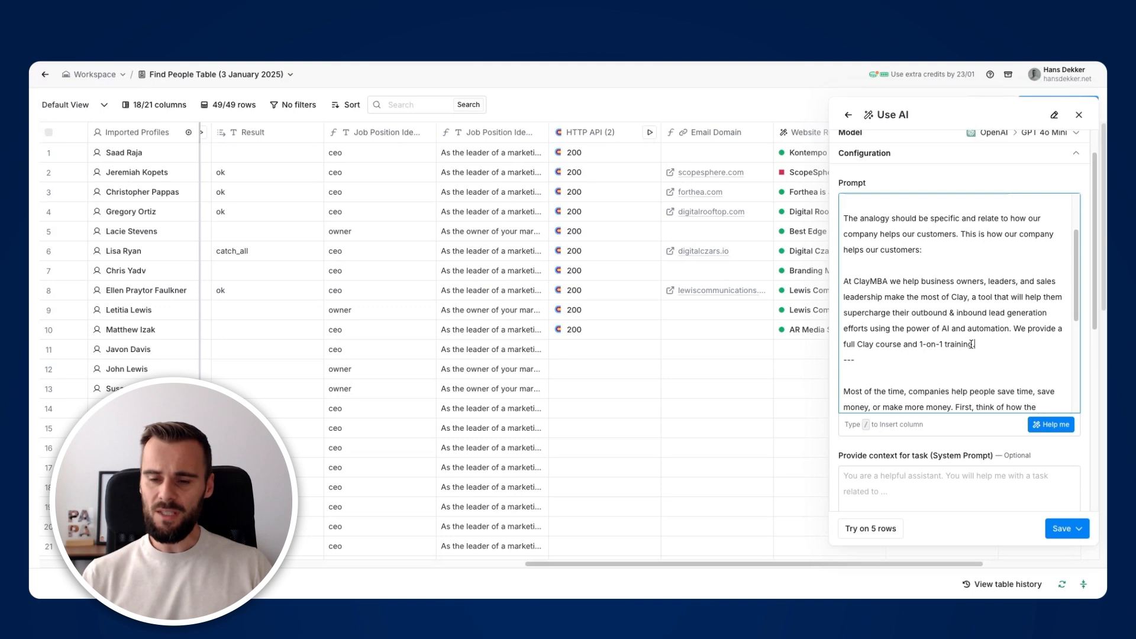
scroll(959, 334, down, 4)
scroll(913, 327, down, 5)
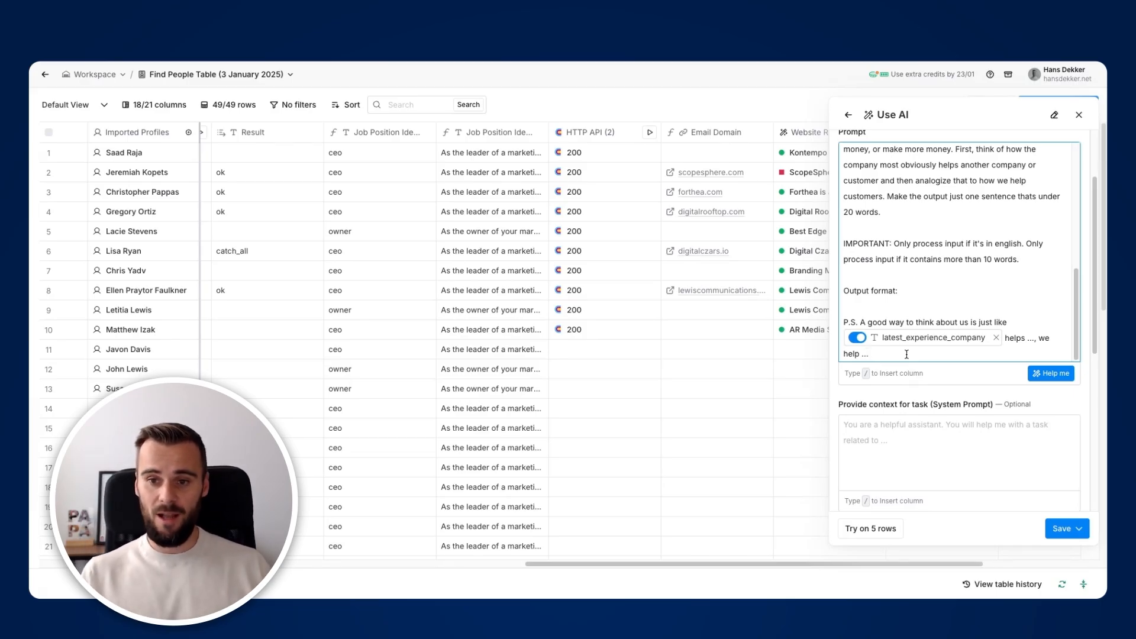
Step: Check the prompt's P.S. output format and preview latest_experience_company values, and save the analogy enrichment, running it on 10 rows
click(845, 319)
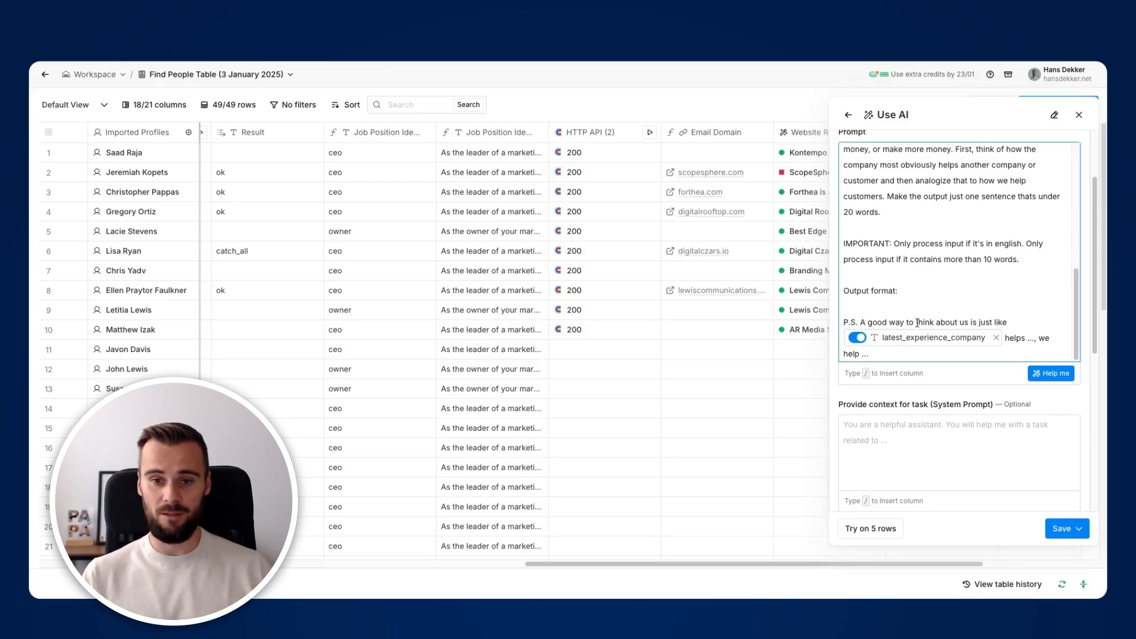
mouse_move(916, 340)
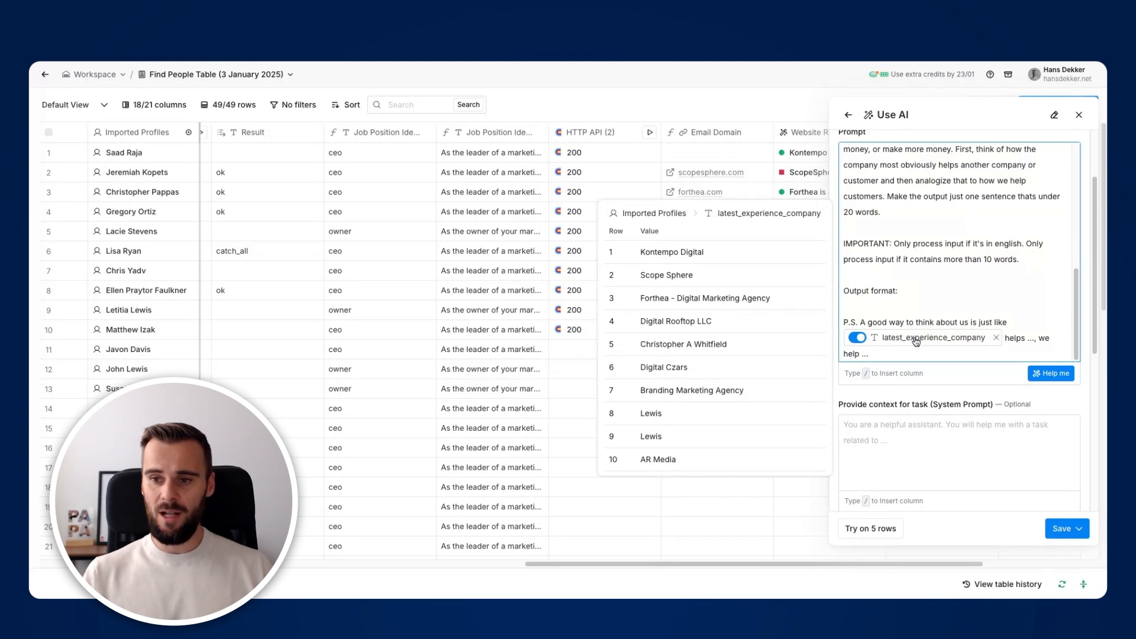
drag(1027, 338, 1035, 340)
click(1031, 340)
click(914, 364)
click(880, 355)
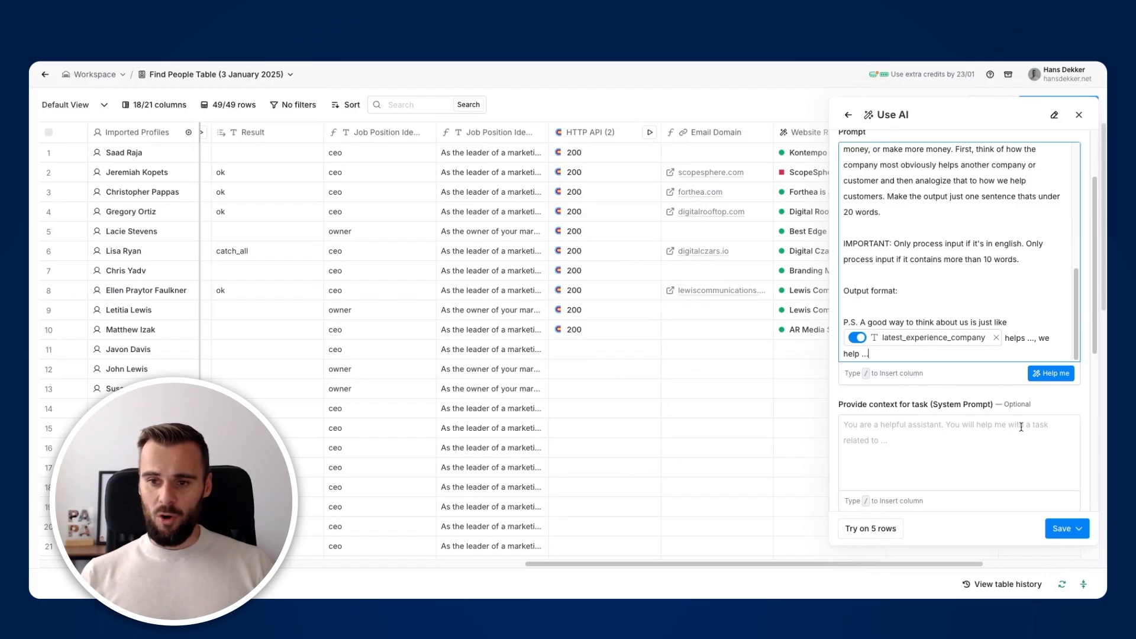
click(939, 393)
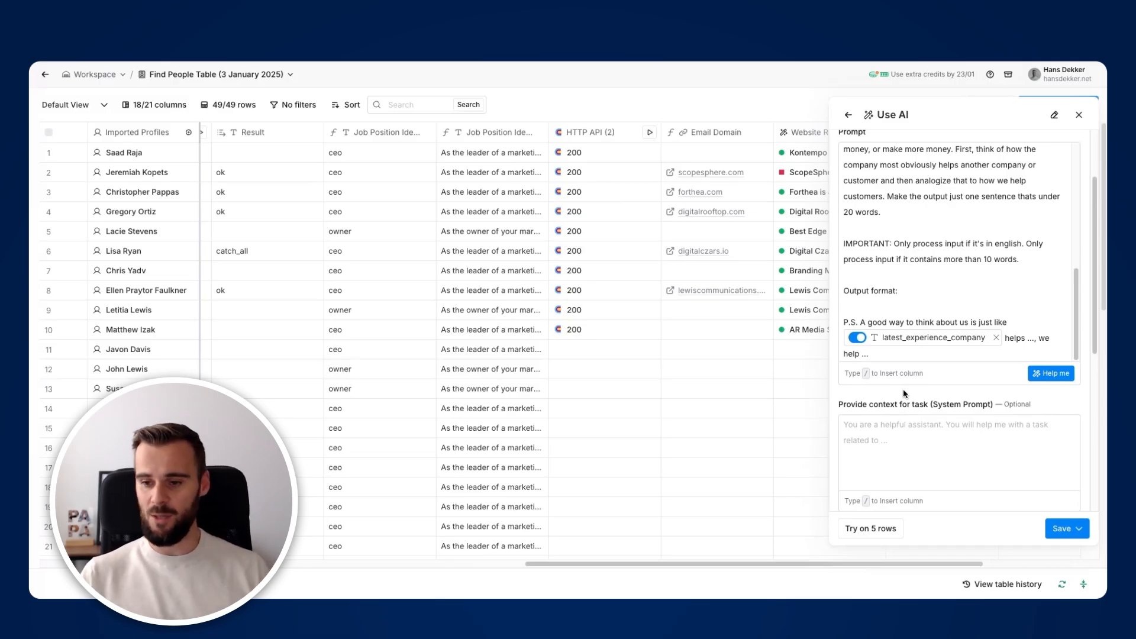
click(1060, 528)
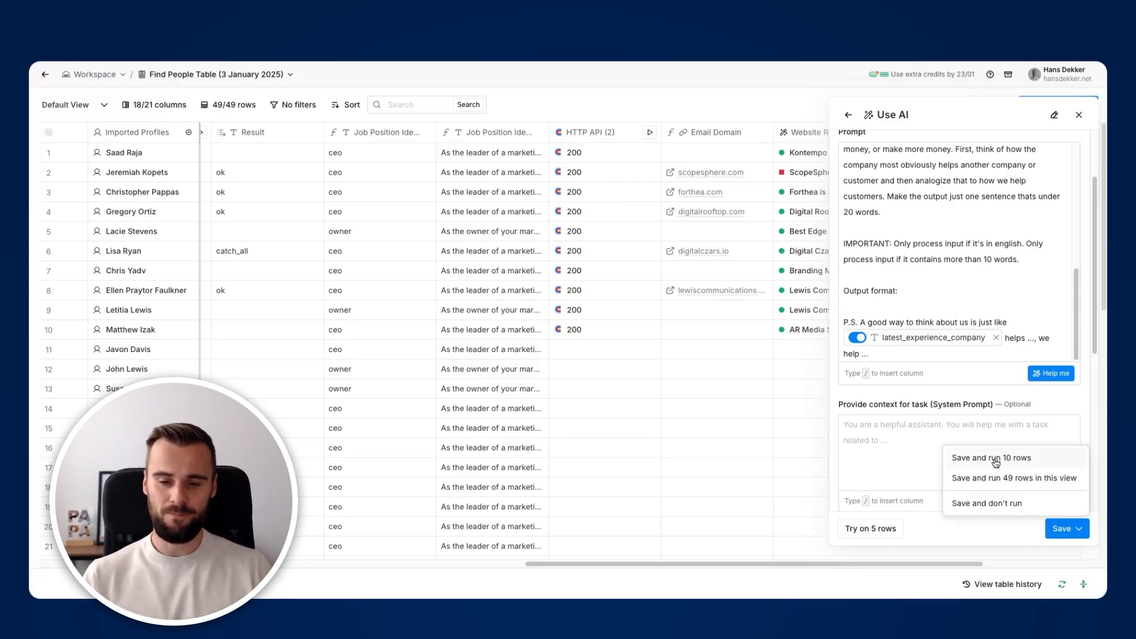
click(999, 459)
Step: Read the full generated company analogies in the first and sixth rows, closing each cell when done
double_click(914, 157)
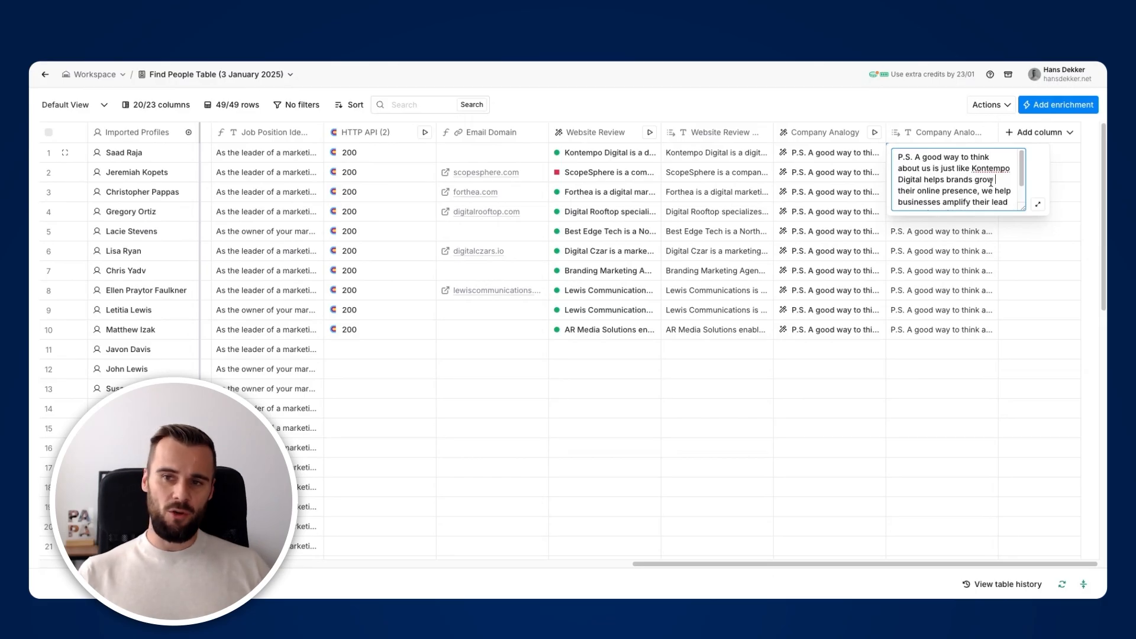
scroll(980, 184, down, 1)
scroll(980, 184, down, 2)
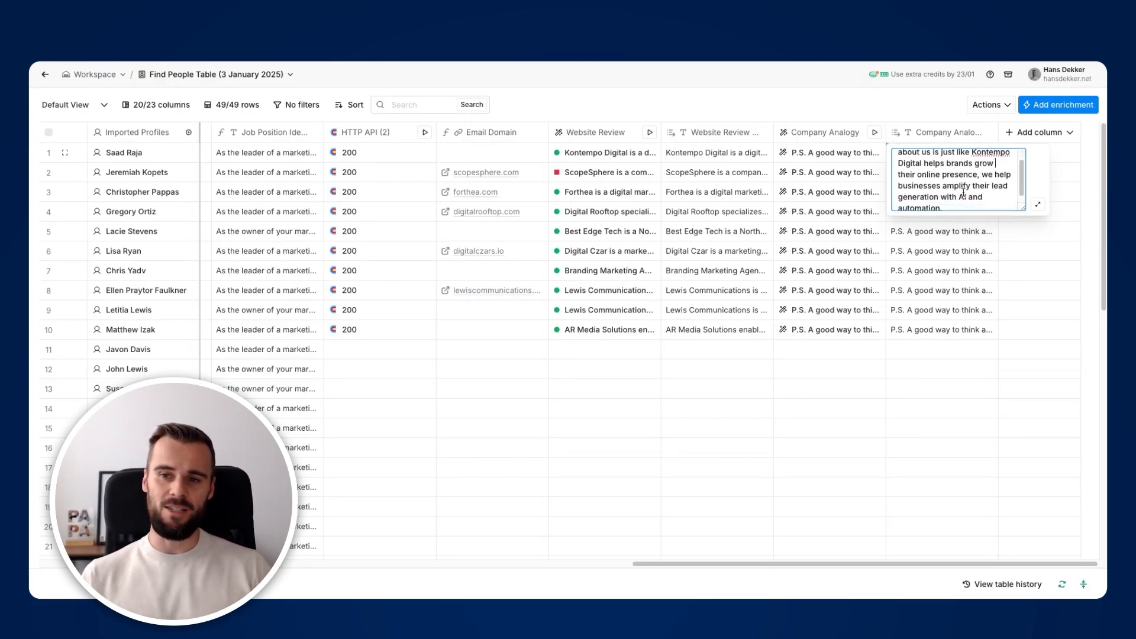
scroll(963, 193, down, 1)
click(946, 105)
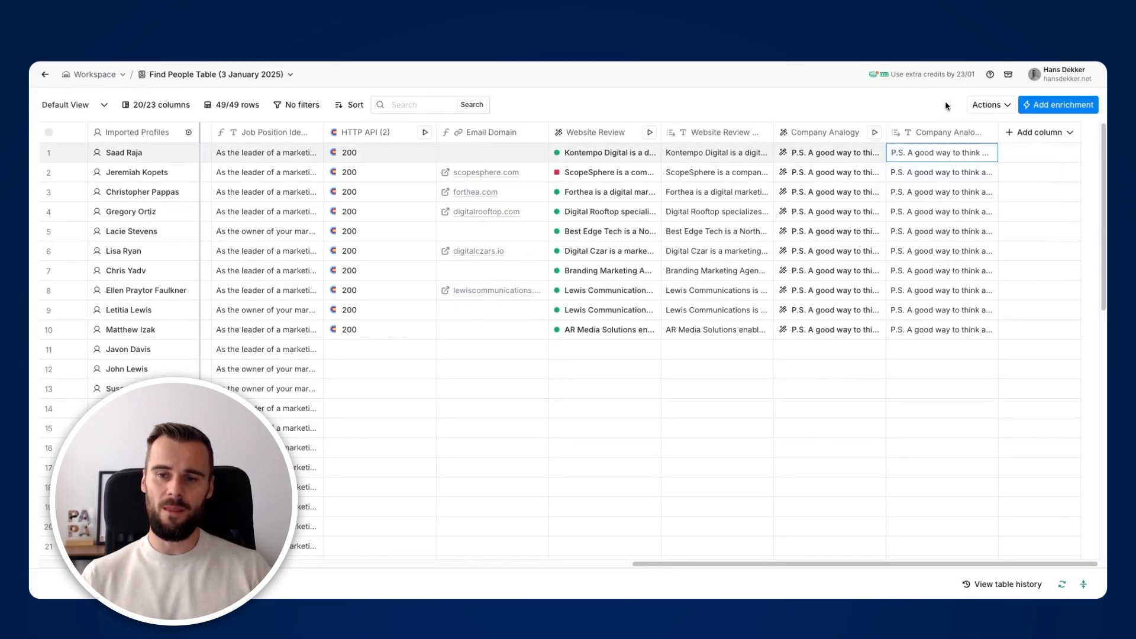
double_click(933, 253)
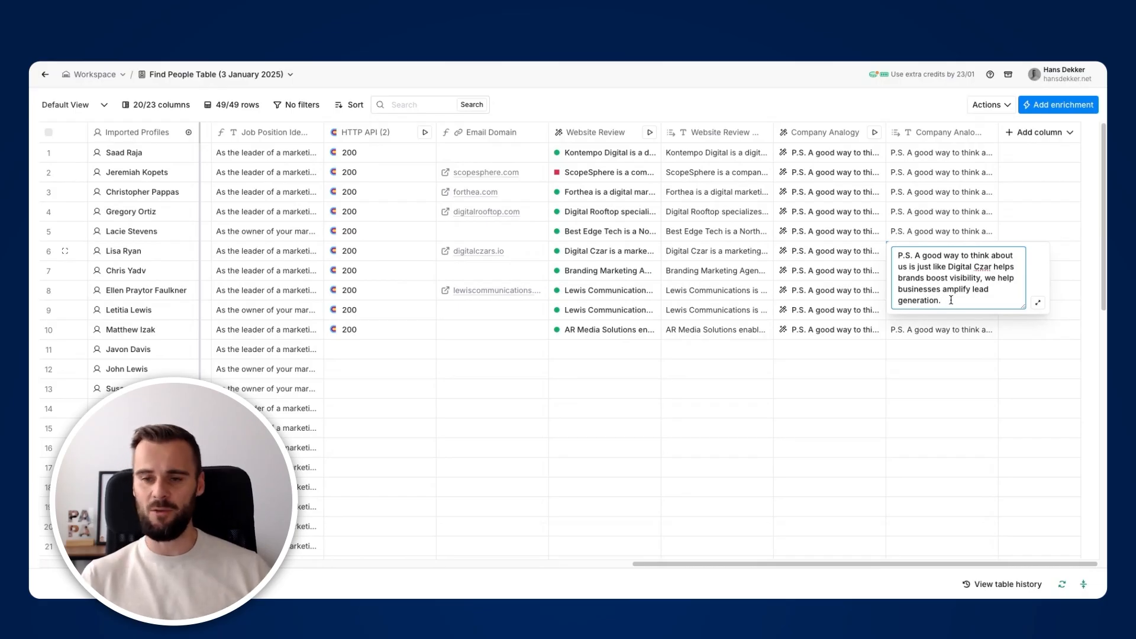
click(893, 109)
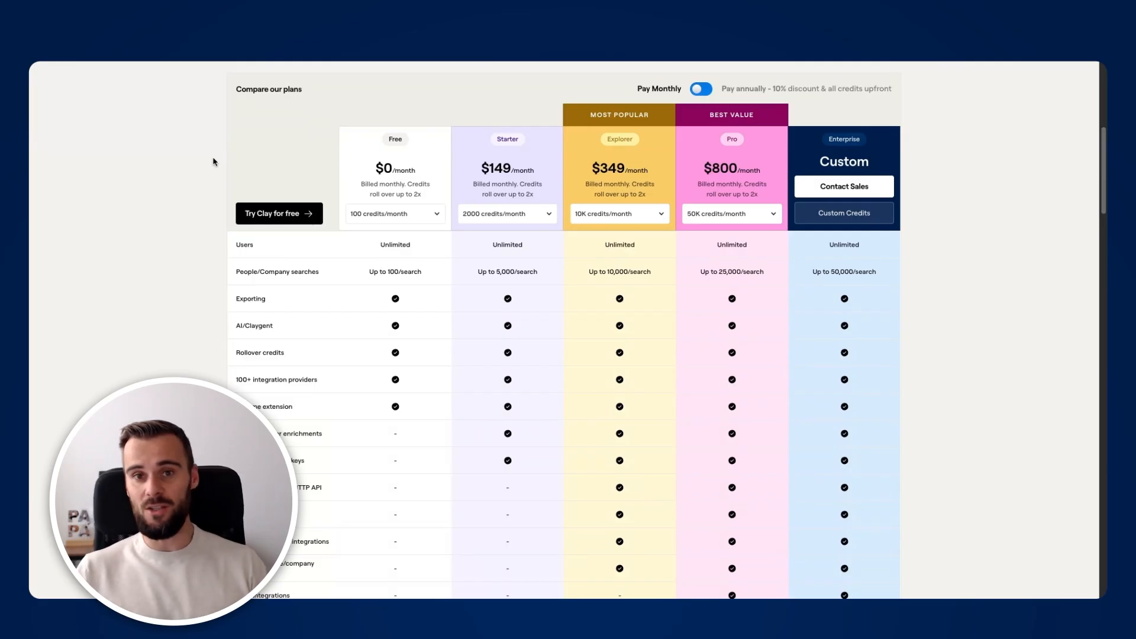
Step: Examine the Explorer plan's monthly price and people/company search limit in Clay's plan comparison
scroll(216, 161, down, 1)
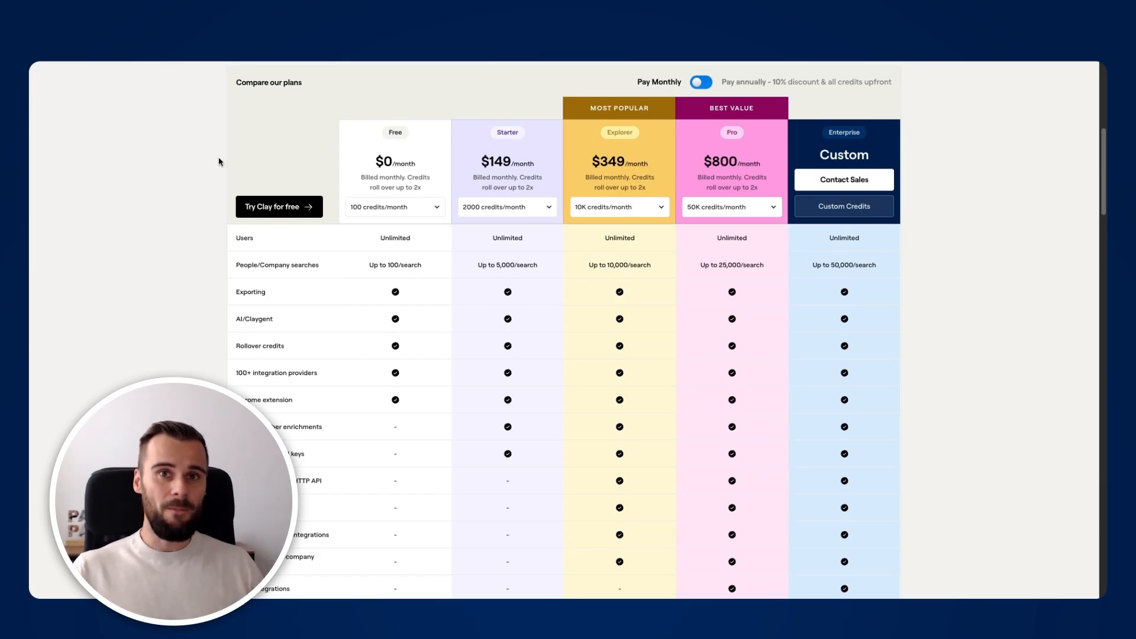
scroll(218, 161, down, 1)
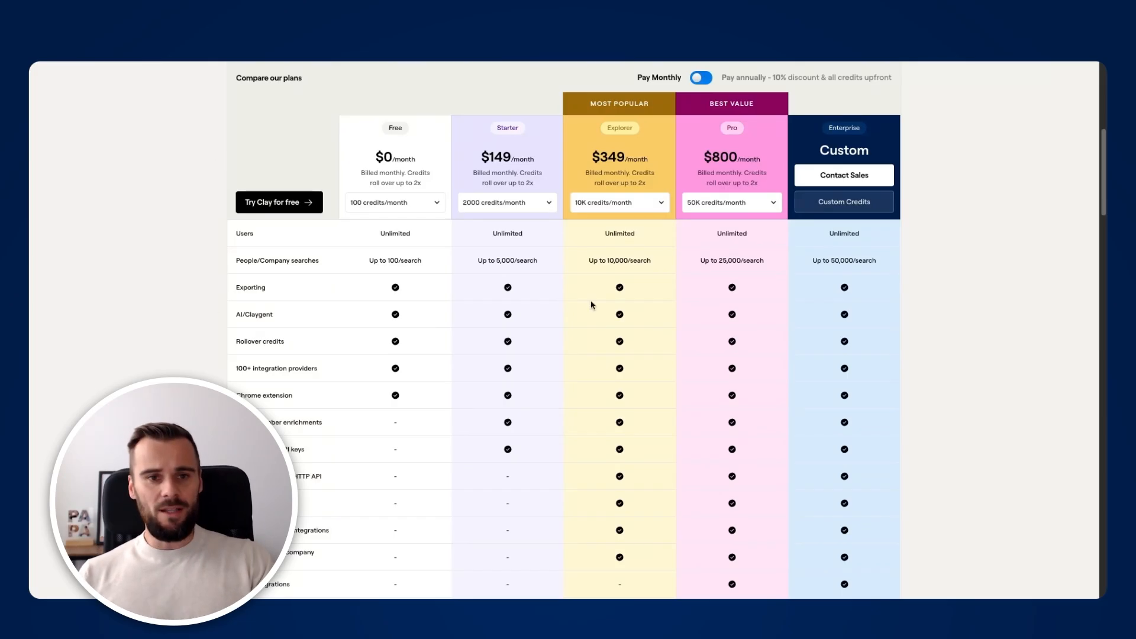
scroll(235, 216, up, 1)
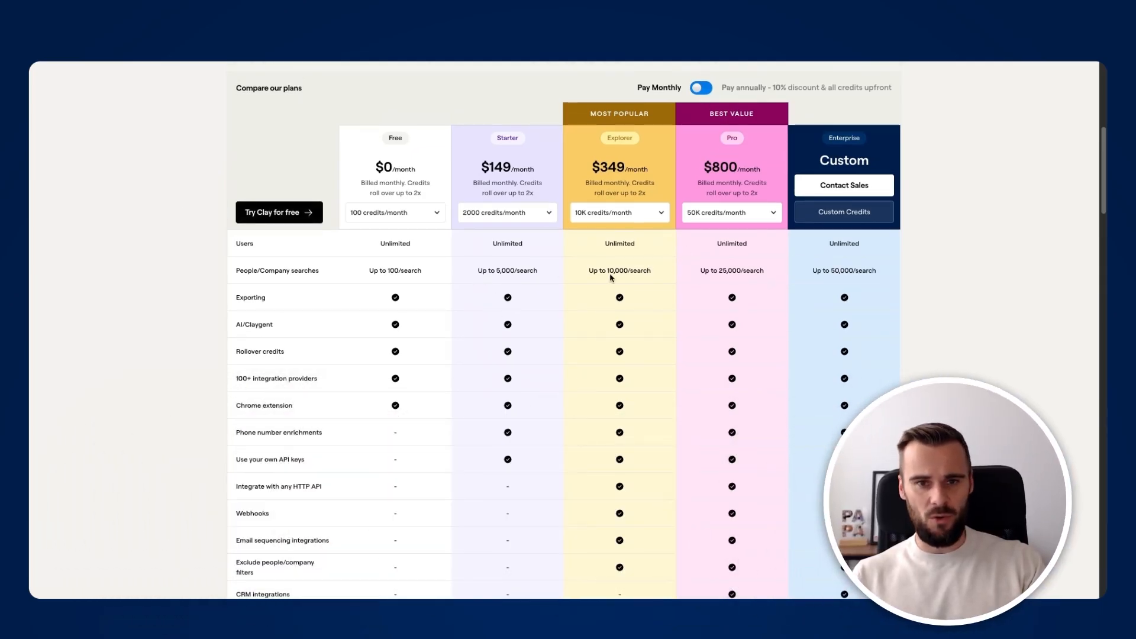
drag(586, 168, 657, 172)
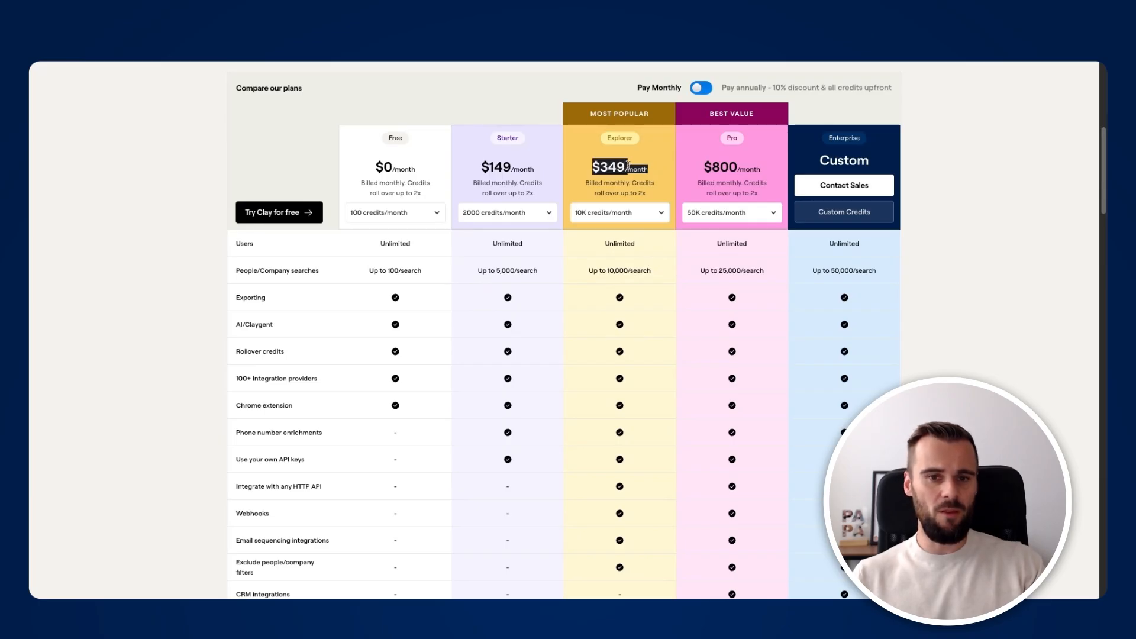
drag(584, 271, 652, 273)
click(593, 271)
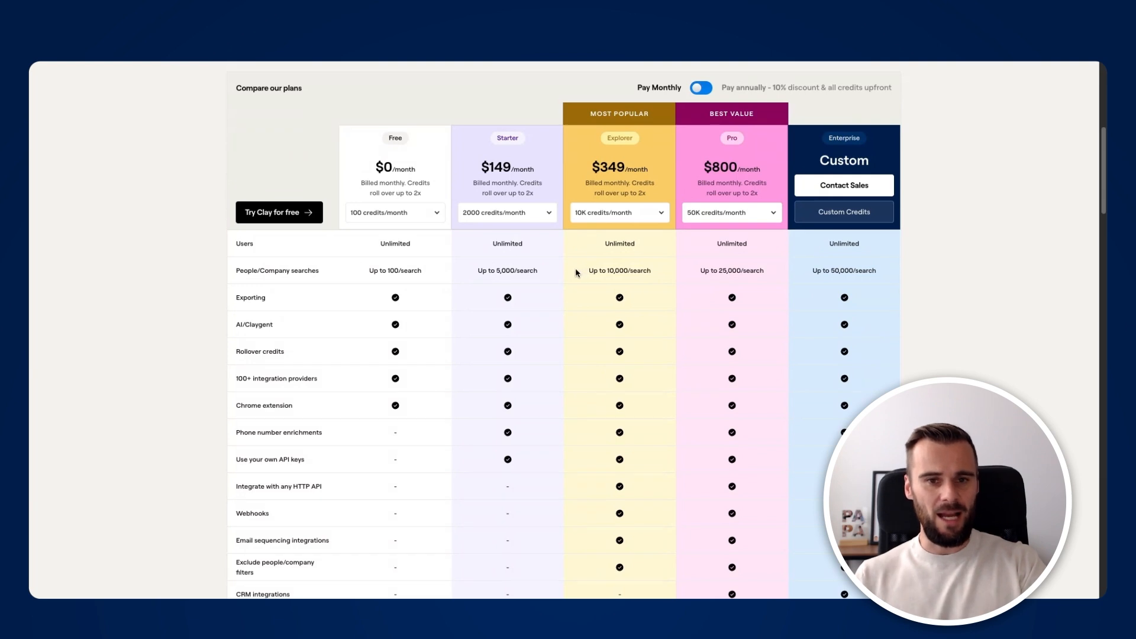
Step: Compare the features included in Clay's Free, Starter, Explorer, Pro and Enterprise plans
scroll(579, 272, down, 1)
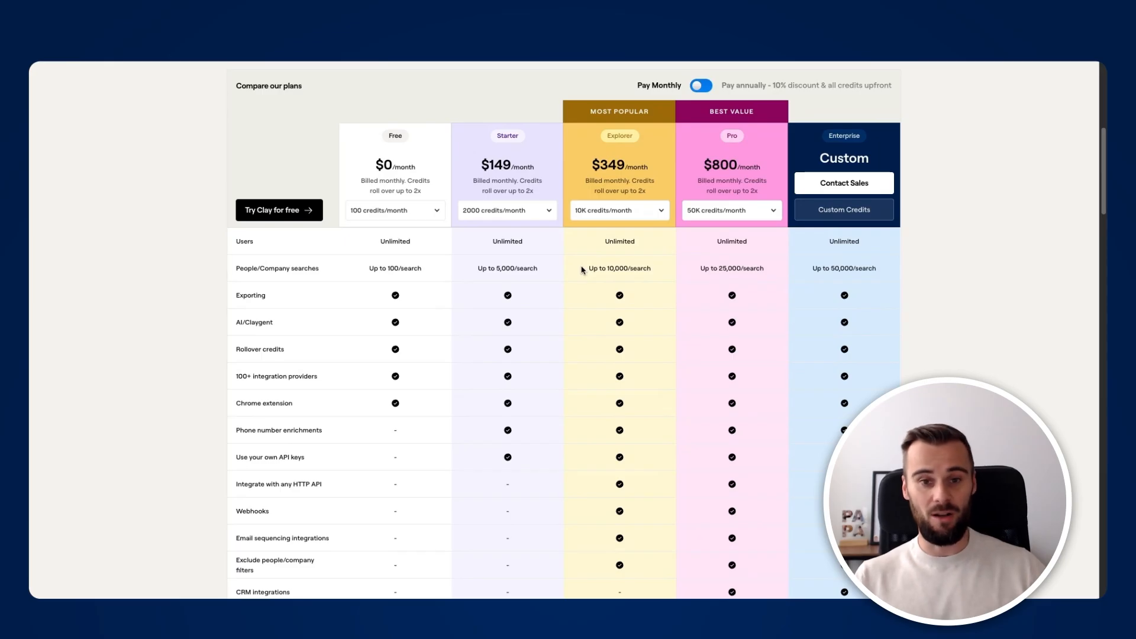
scroll(582, 272, down, 2)
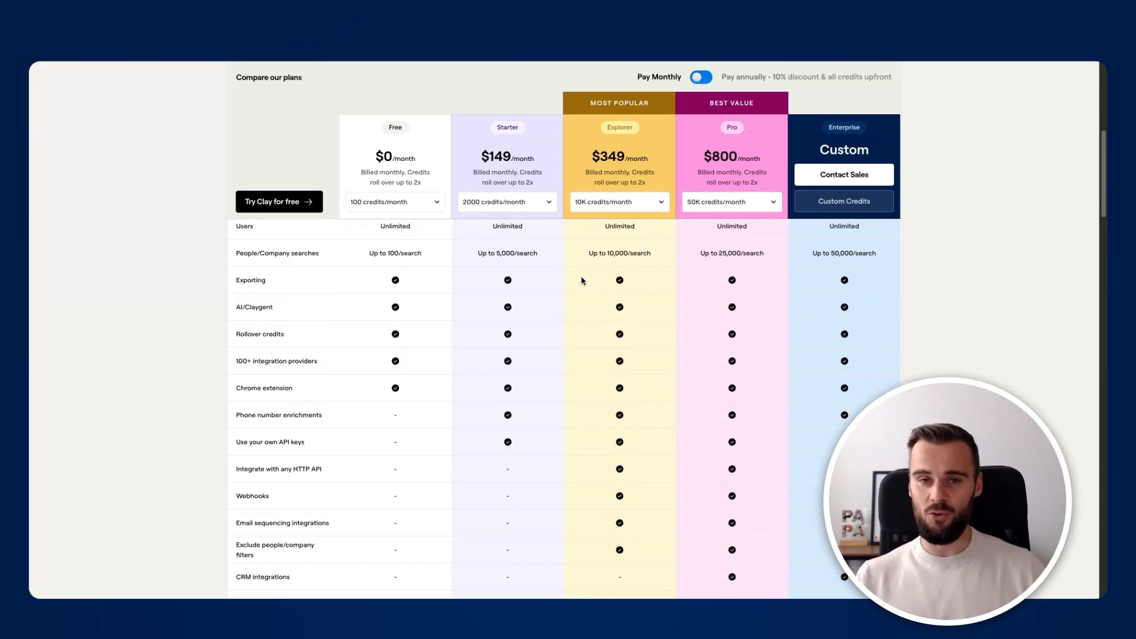
scroll(585, 284, down, 2)
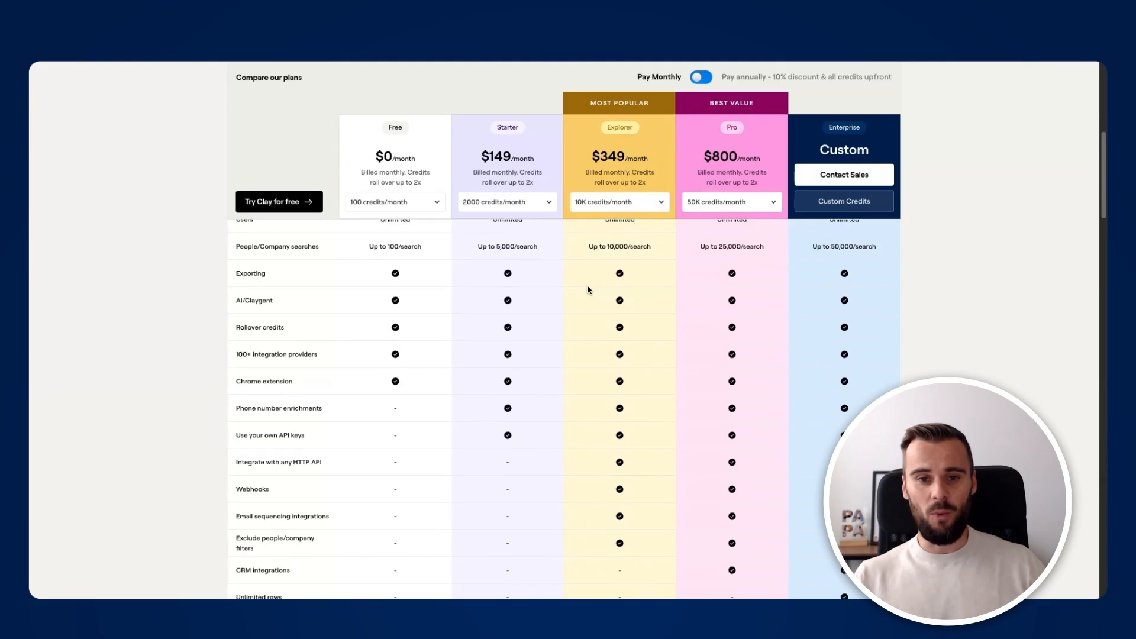
scroll(585, 316, up, 2)
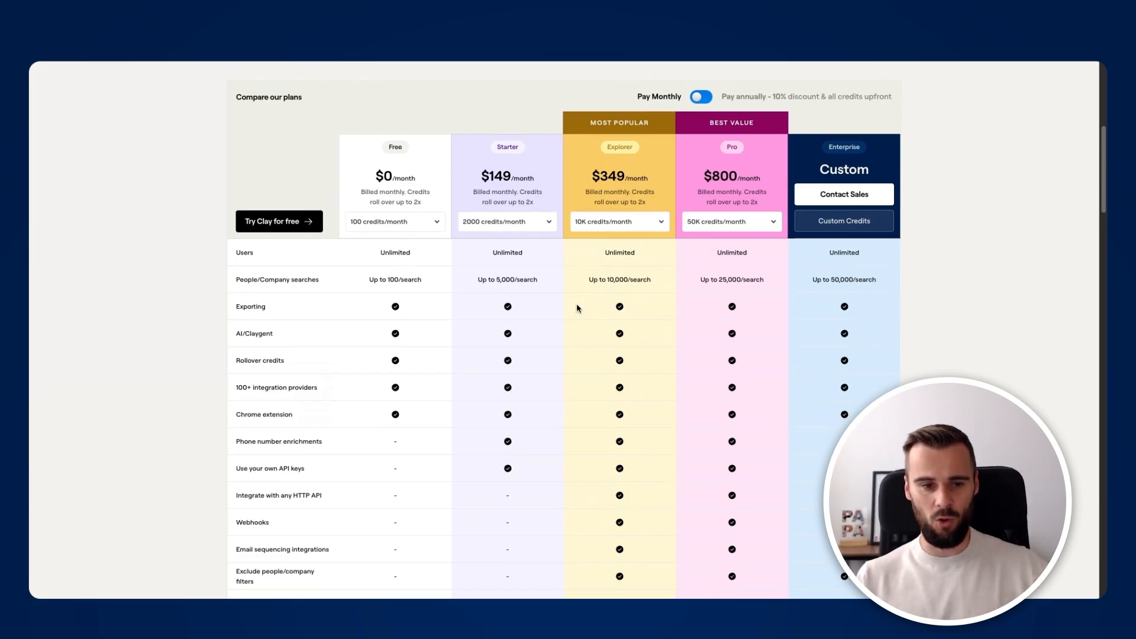
scroll(578, 307, down, 2)
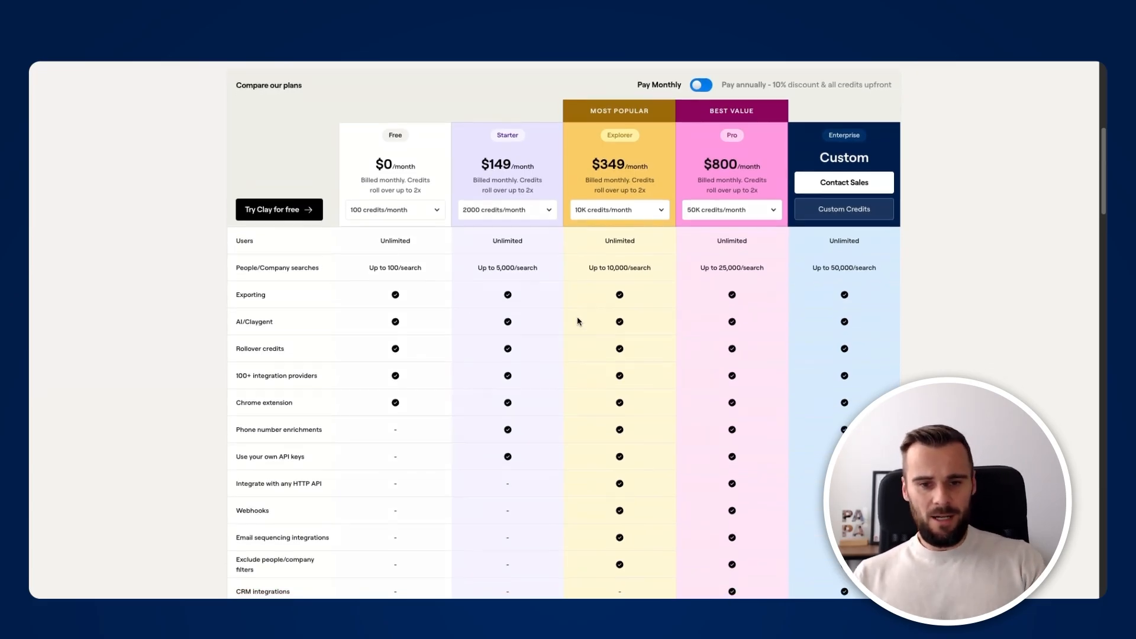
scroll(578, 329, down, 4)
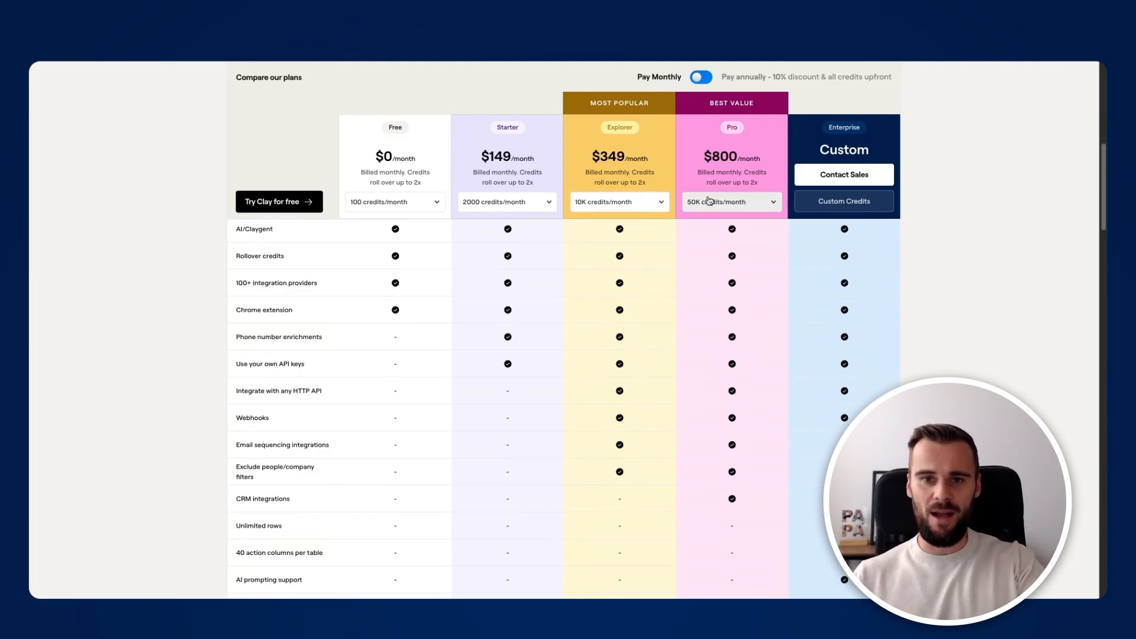
scroll(623, 334, up, 2)
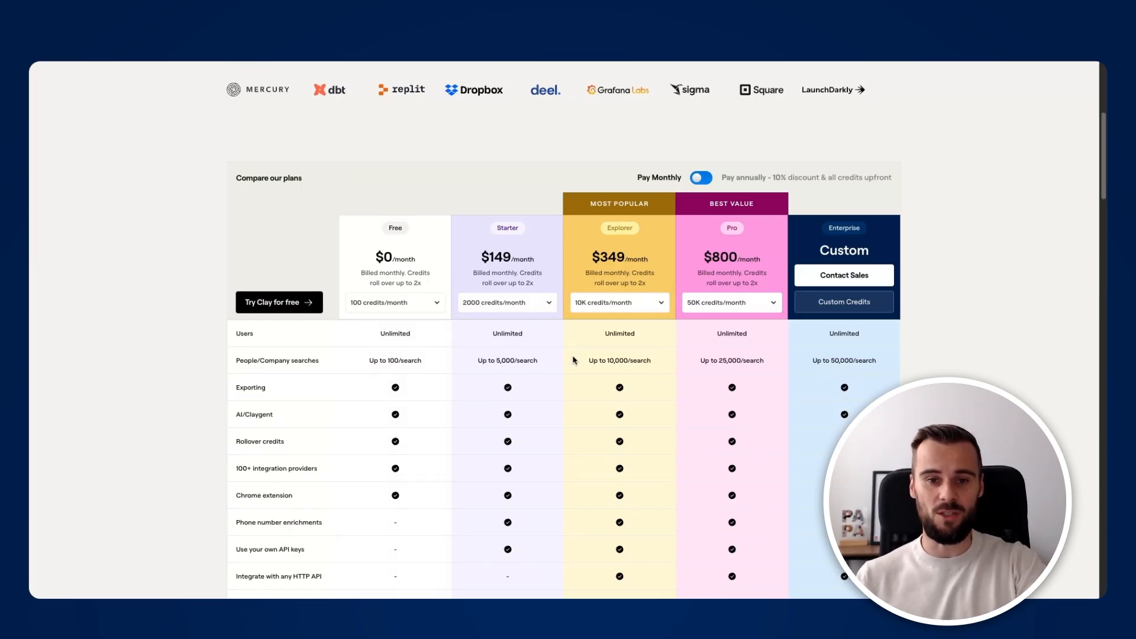
scroll(573, 360, down, 1)
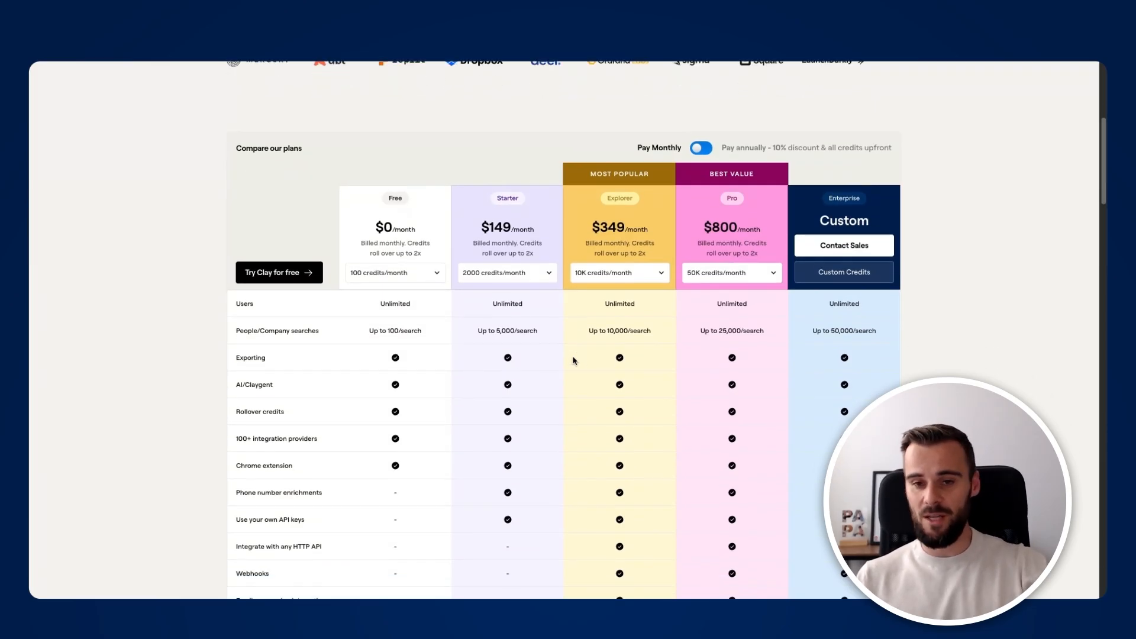